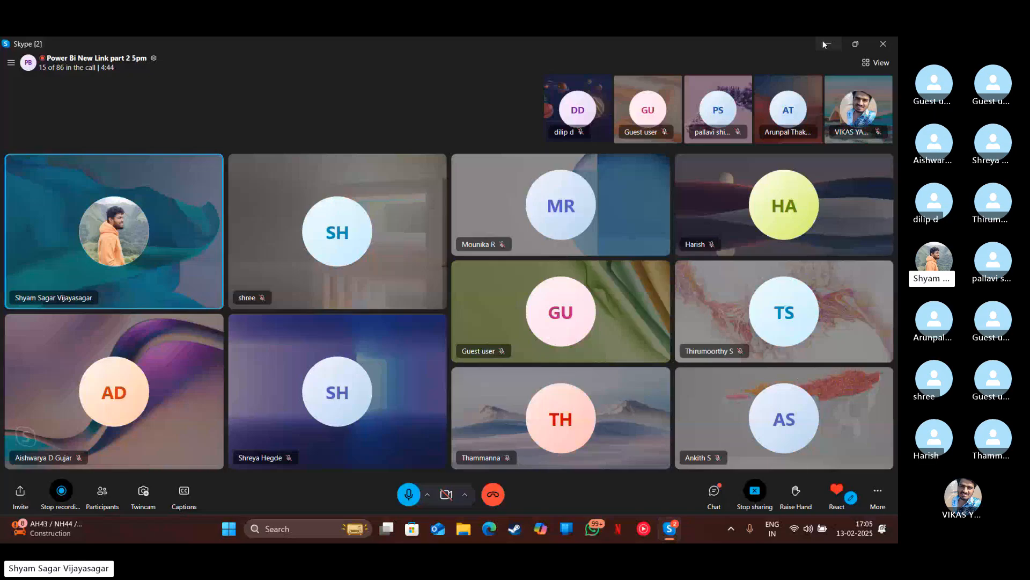
Launch Power BI Desktop and open the Downloads folder in File Explorer.
left_click(823, 43)
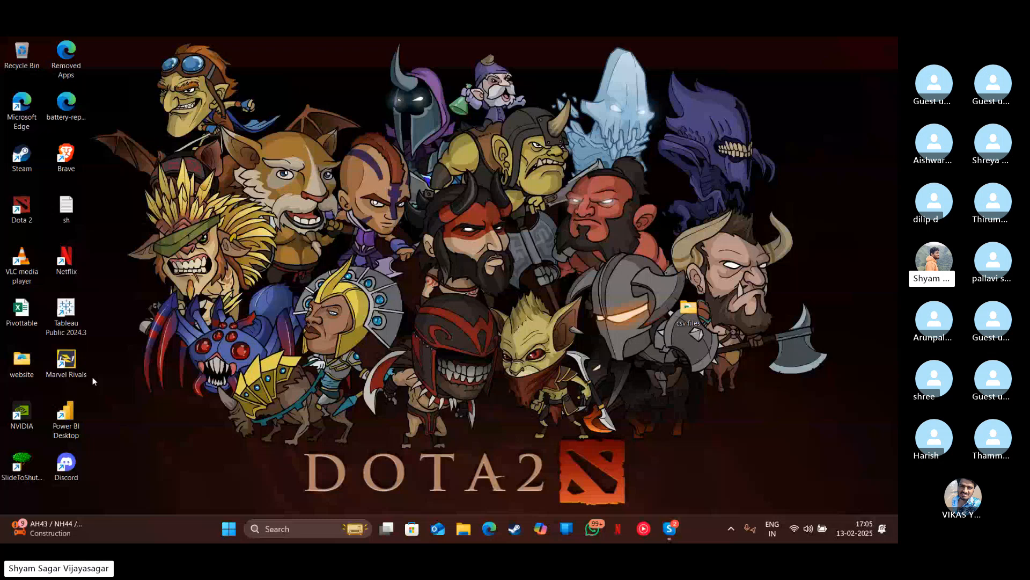
double_click(64, 415)
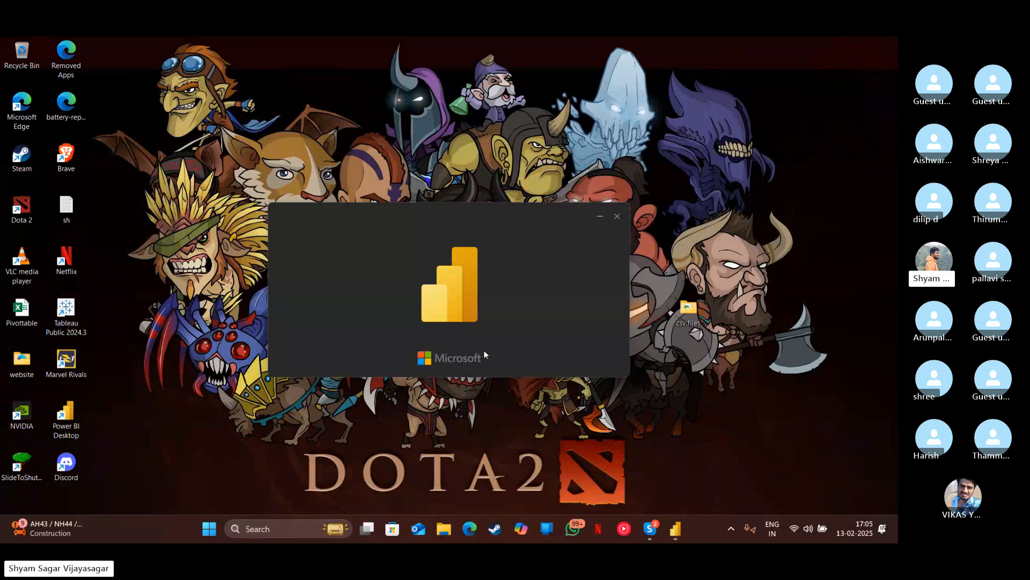
key("super+e")
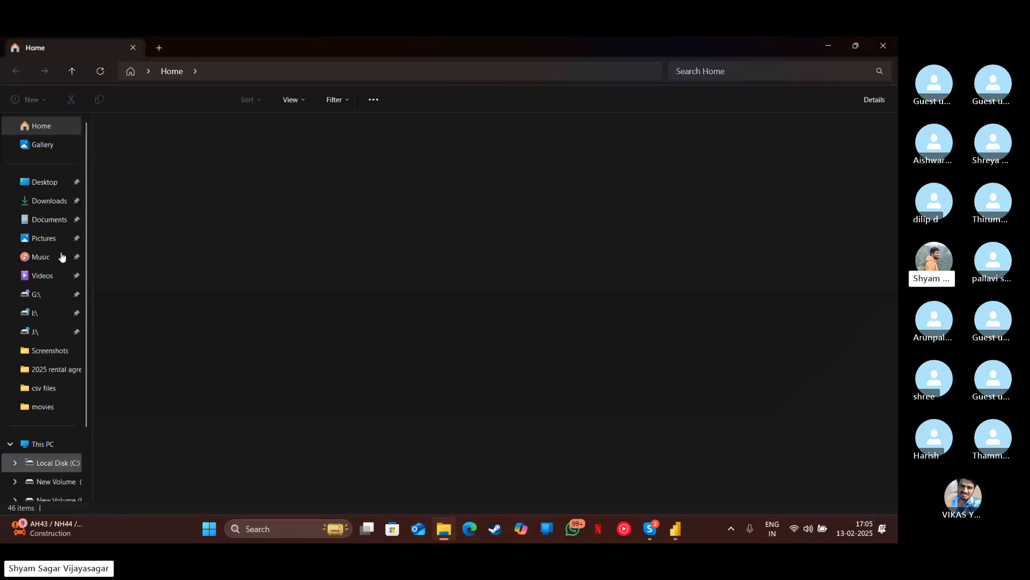
left_click(54, 202)
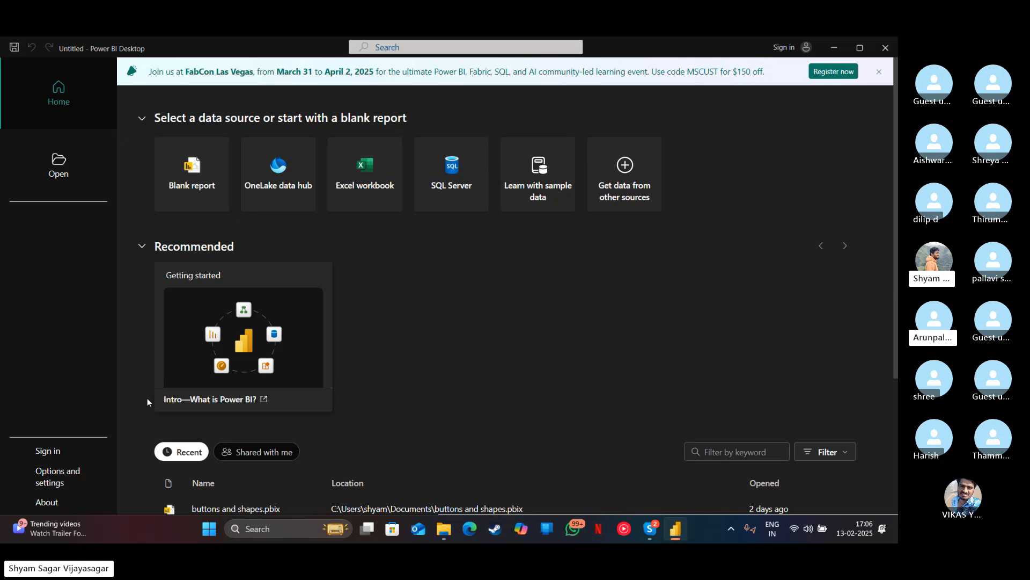
left_click(450, 531)
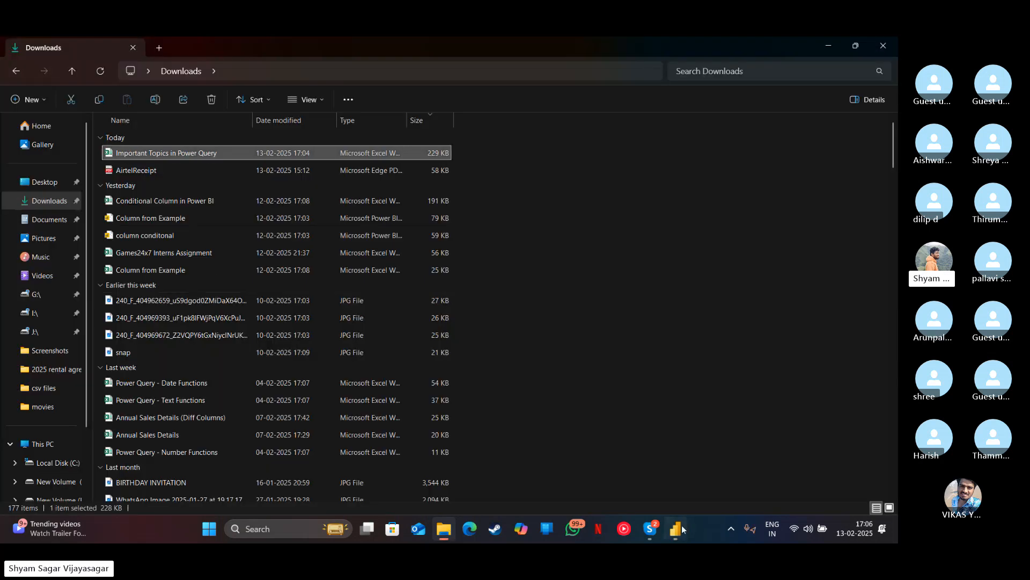
In Power BI Desktop, start a blank report and open the FillDown table from the Important Topics in Power Query workbook for transforming.
left_click(675, 528)
left_click(192, 163)
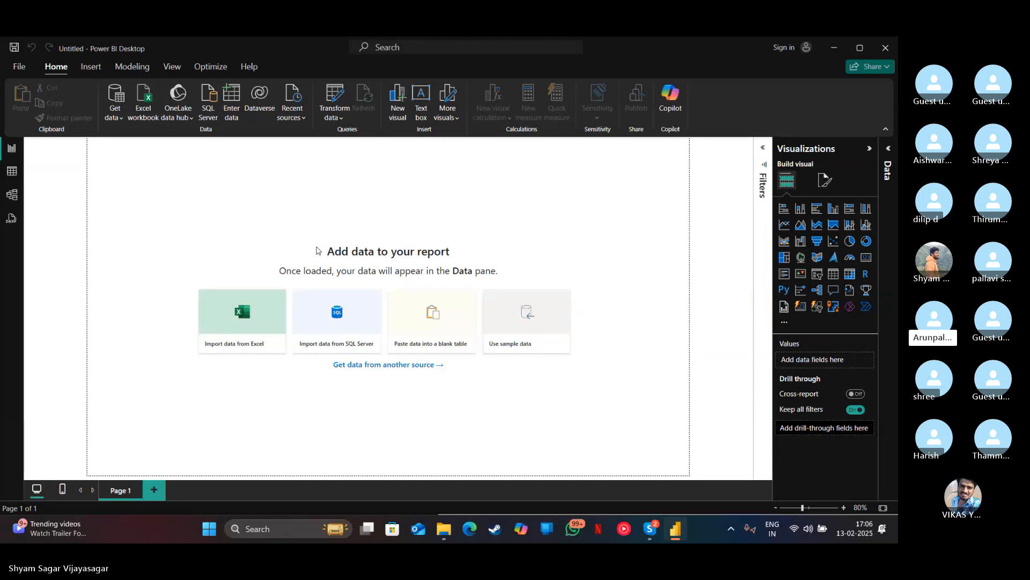
left_click(121, 117)
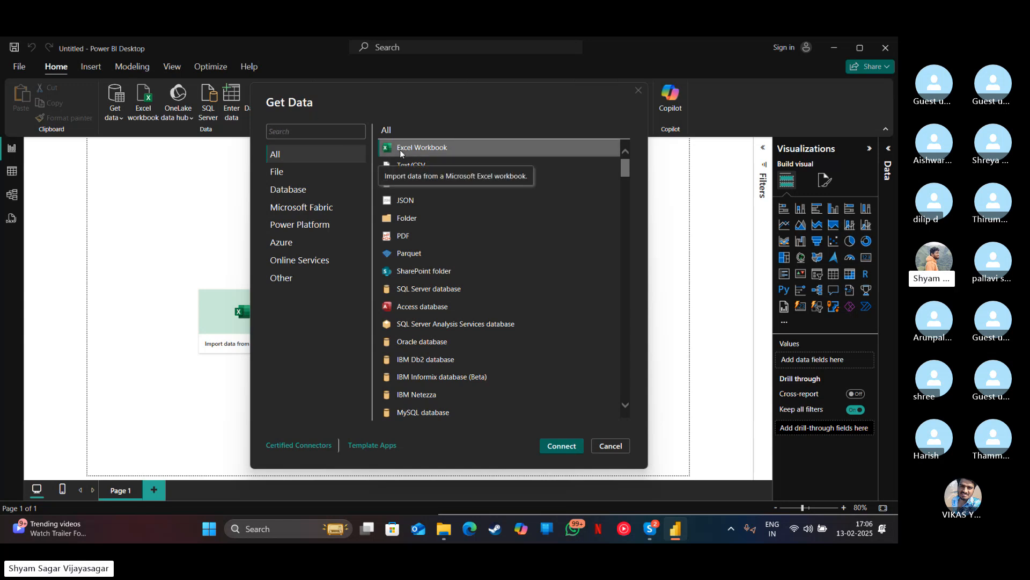
left_click(572, 451)
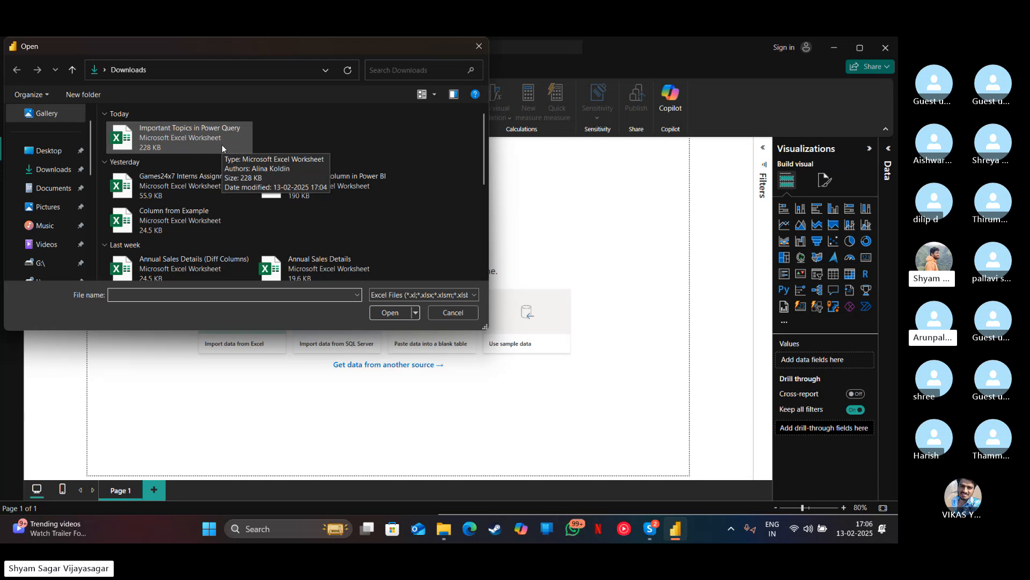
left_click(222, 145)
double_click(222, 146)
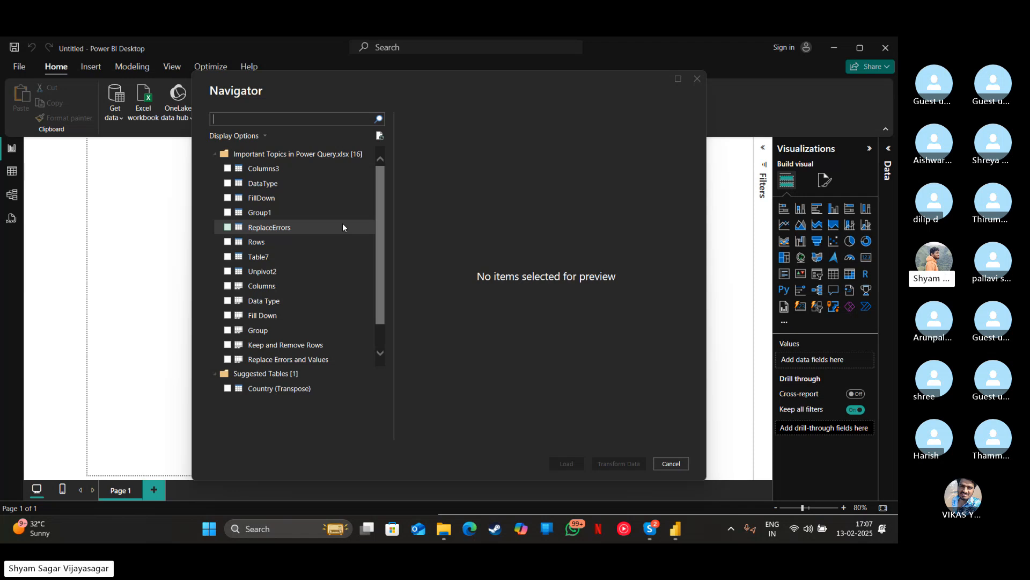
left_click(228, 198)
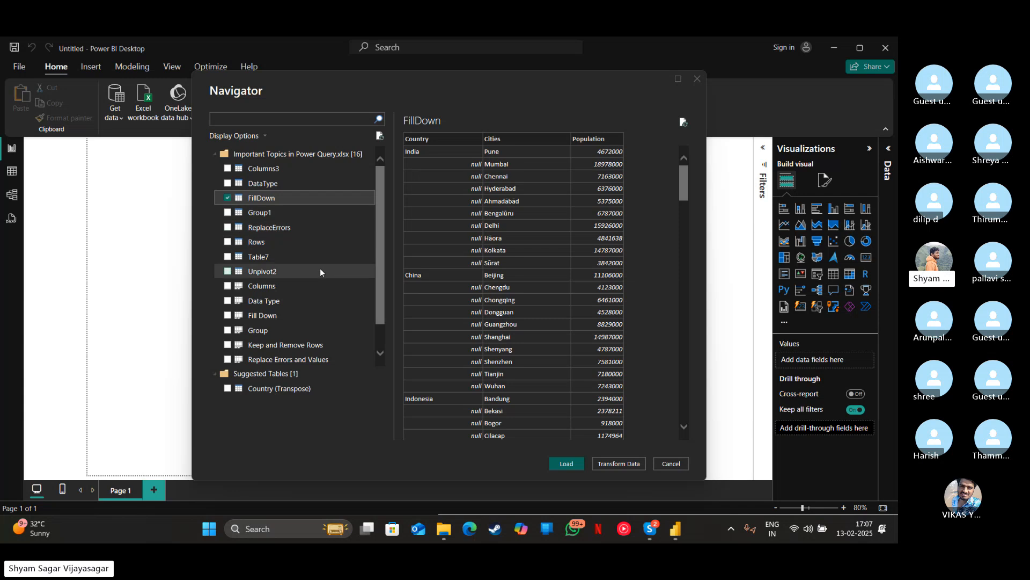
left_click(611, 463)
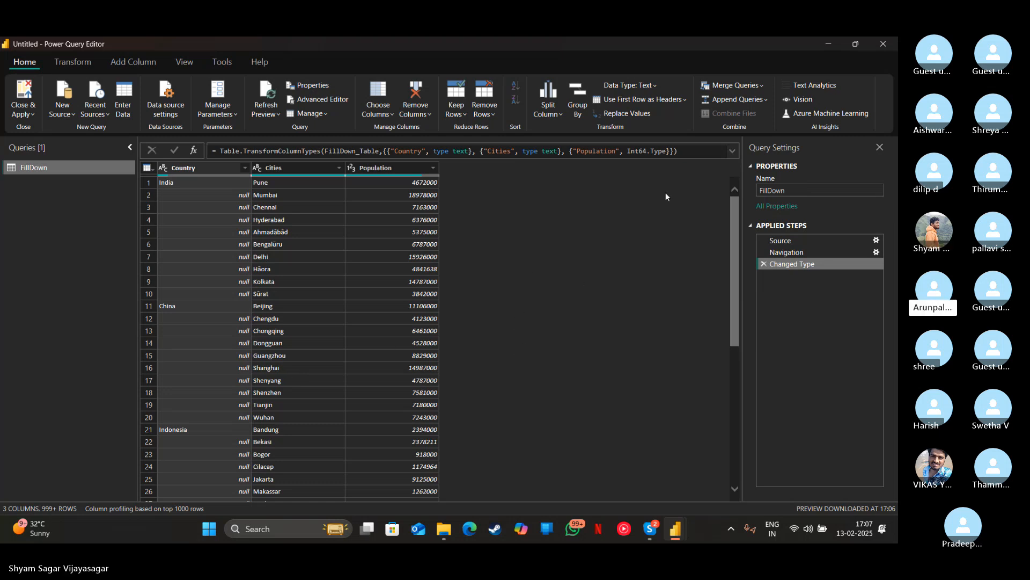
Fill the null cells of the Country column downward in the FillDown query.
left_click(690, 125)
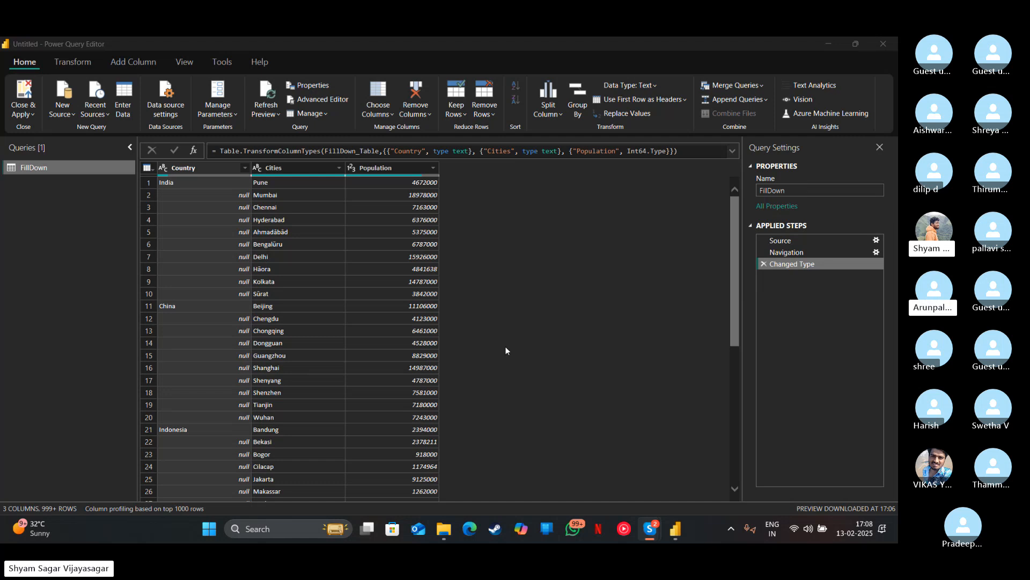
left_click(76, 61)
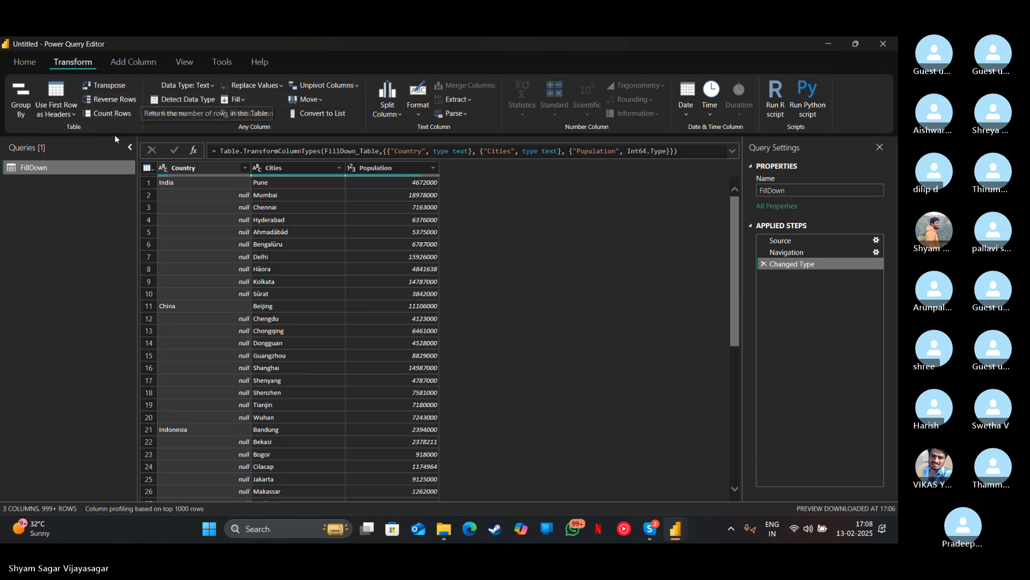
left_click(241, 99)
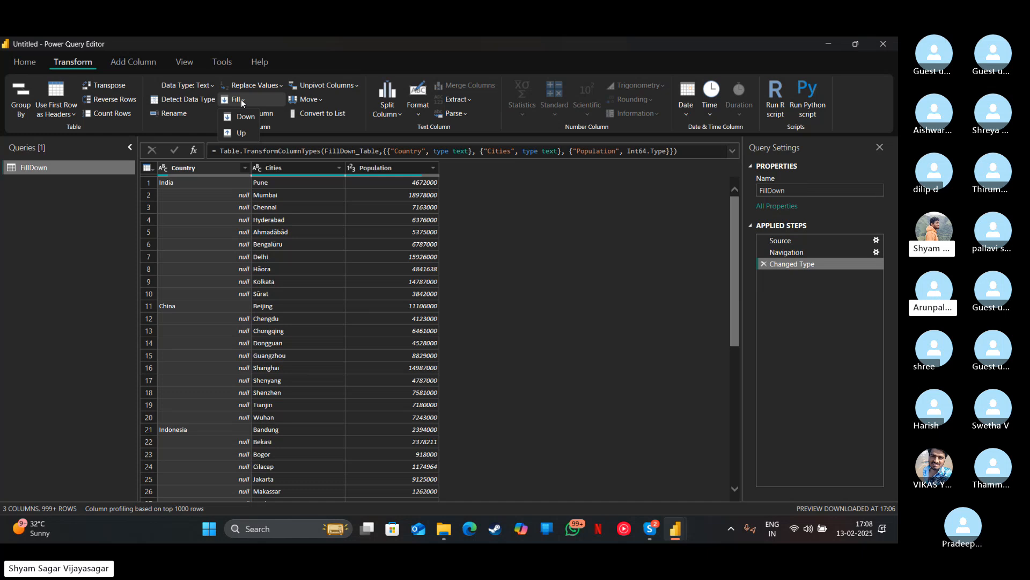
left_click(241, 116)
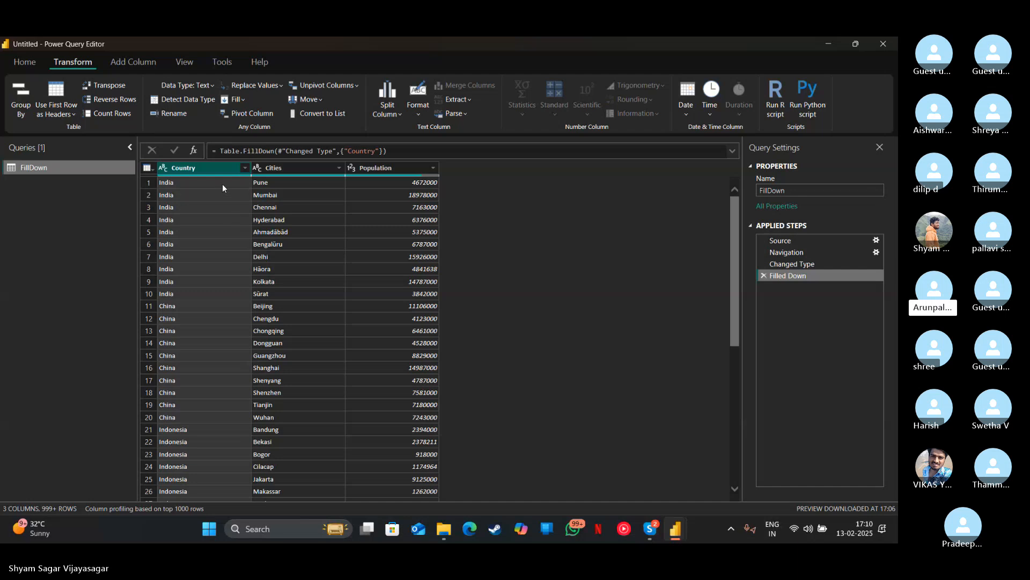
Add the Group1 table from the recent source Important Topics in Power Query.xlsx and fill its Country column down.
left_click(25, 61)
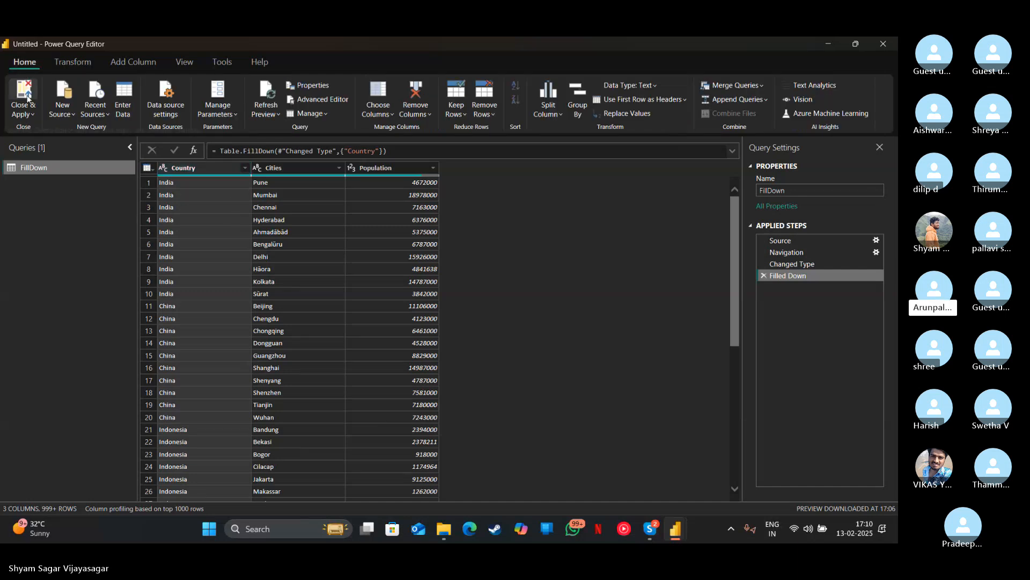
left_click(59, 118)
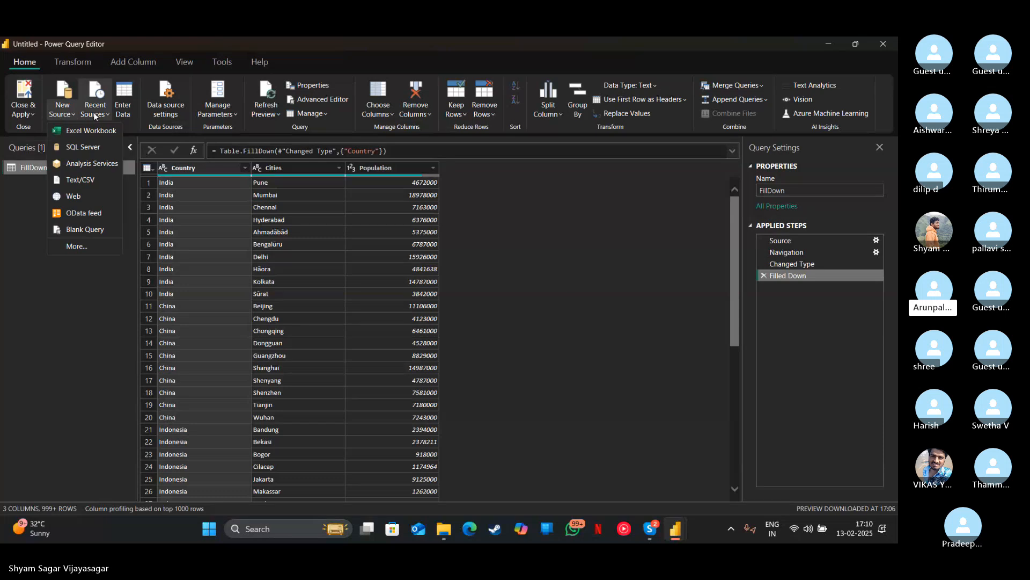
left_click(97, 117)
left_click(96, 116)
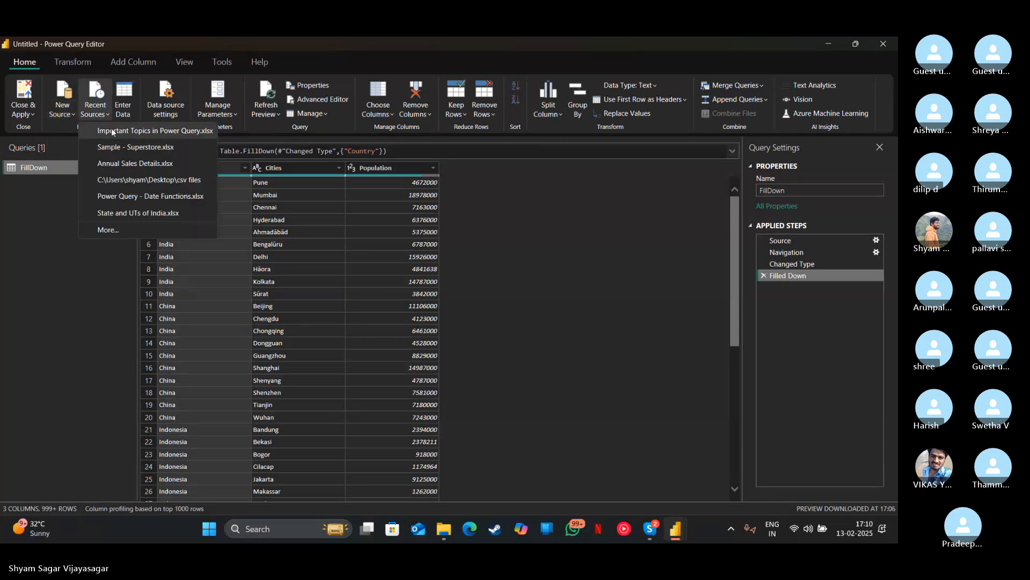
left_click(113, 131)
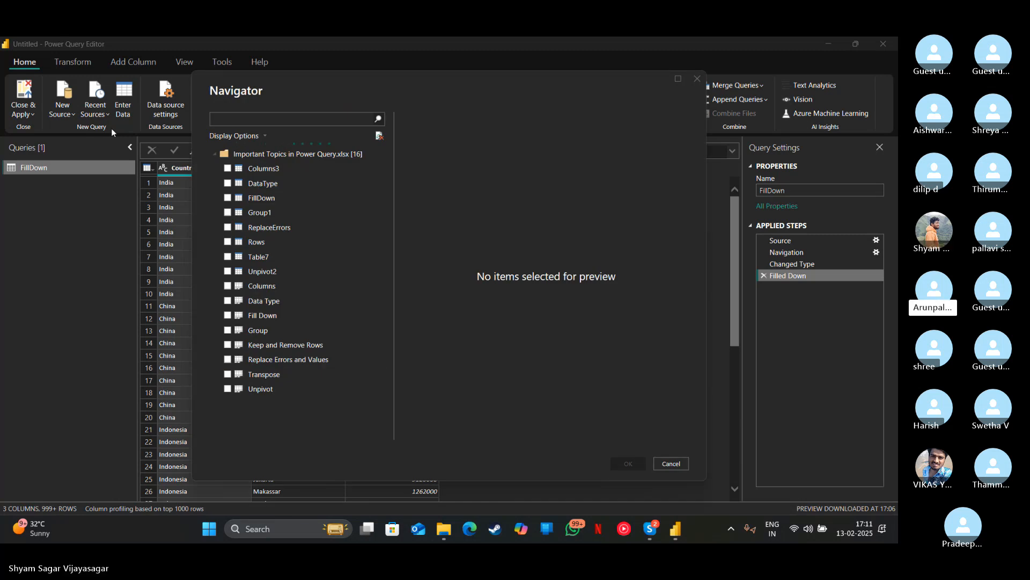
left_click(227, 212)
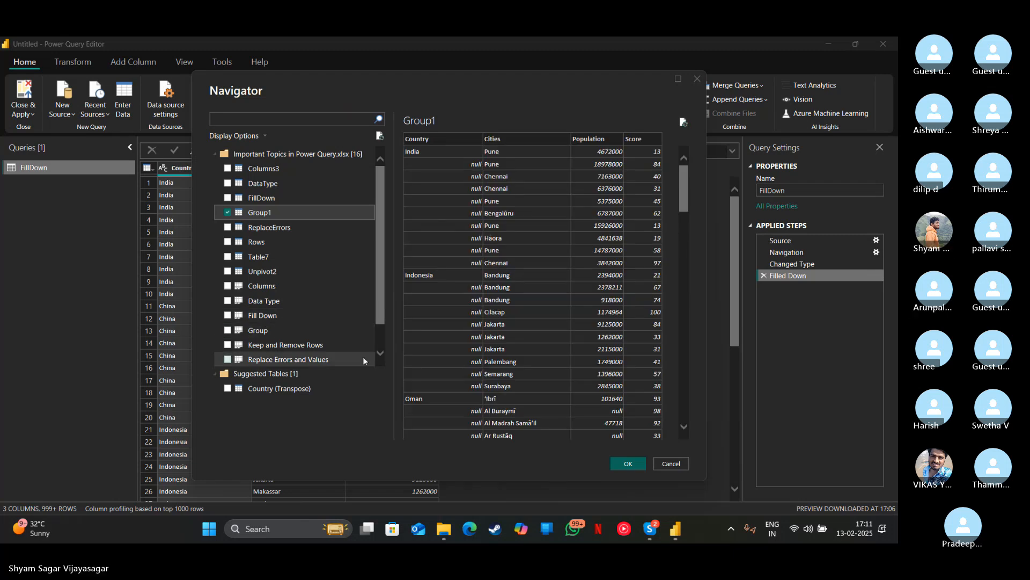
left_click(627, 462)
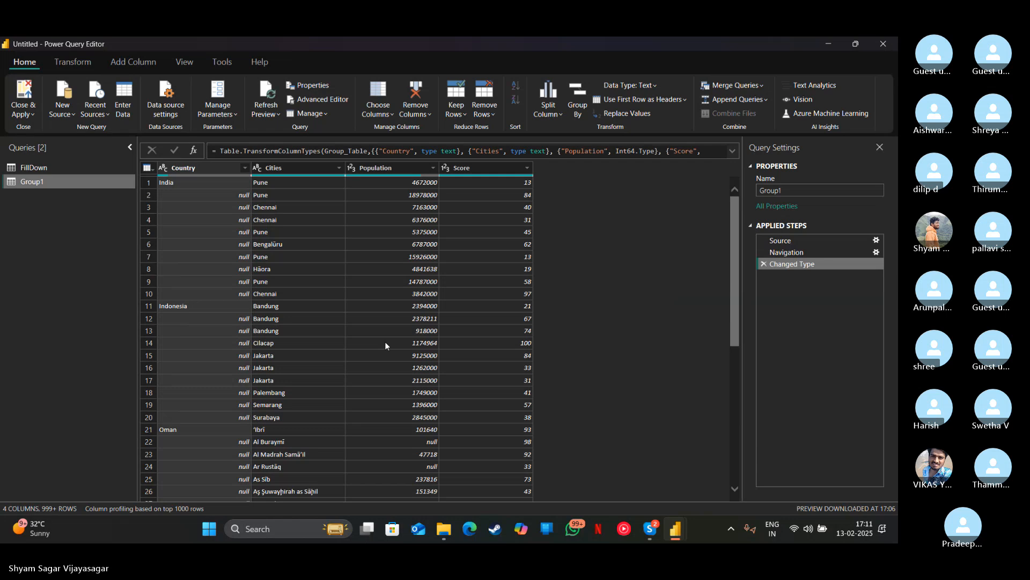
left_click(91, 64)
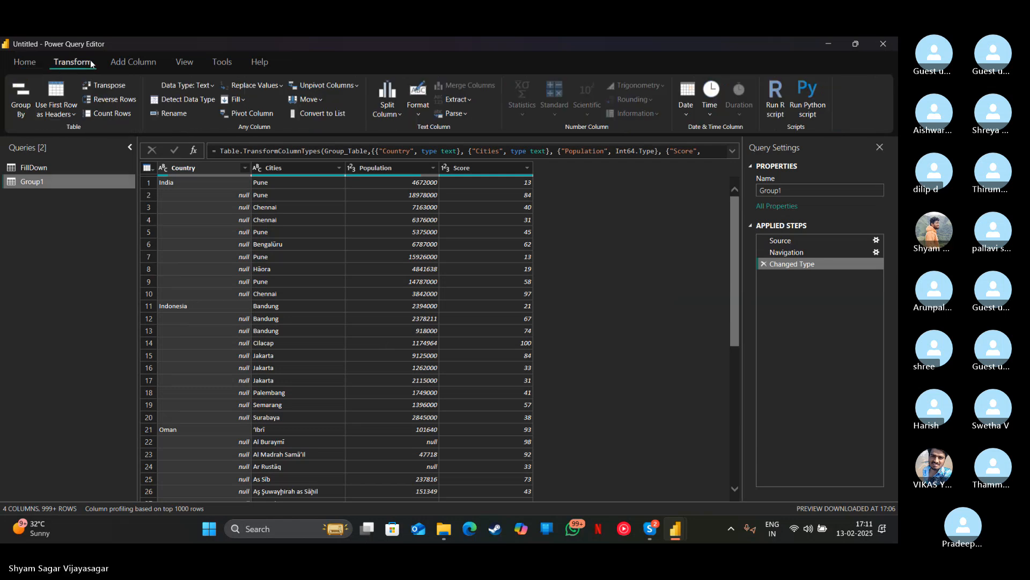
left_click(240, 119)
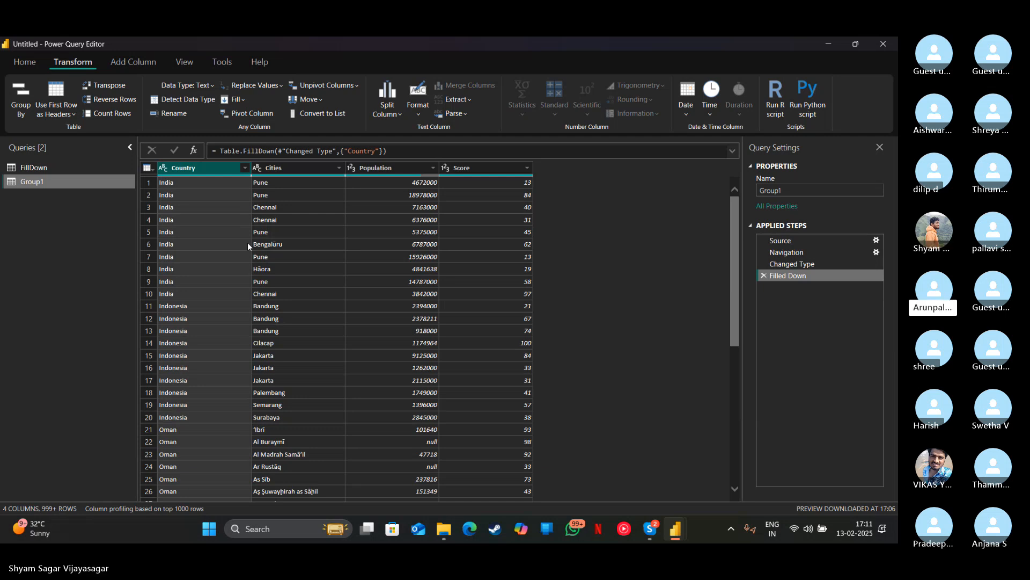
Group the Group1 rows by Country with a new column "Total population" that sums Population.
left_click(21, 110)
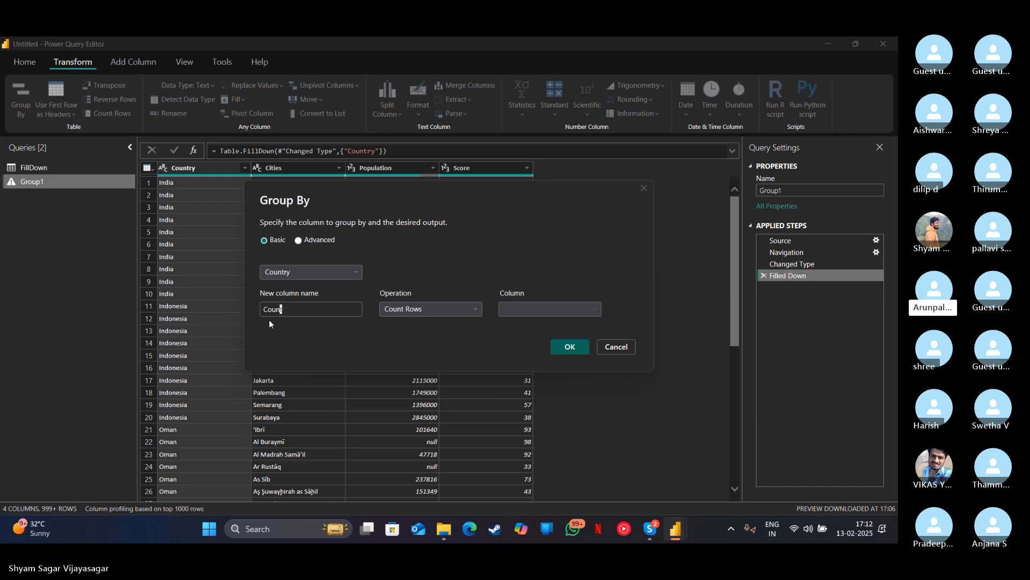
key("ctrl+a")
type("T")
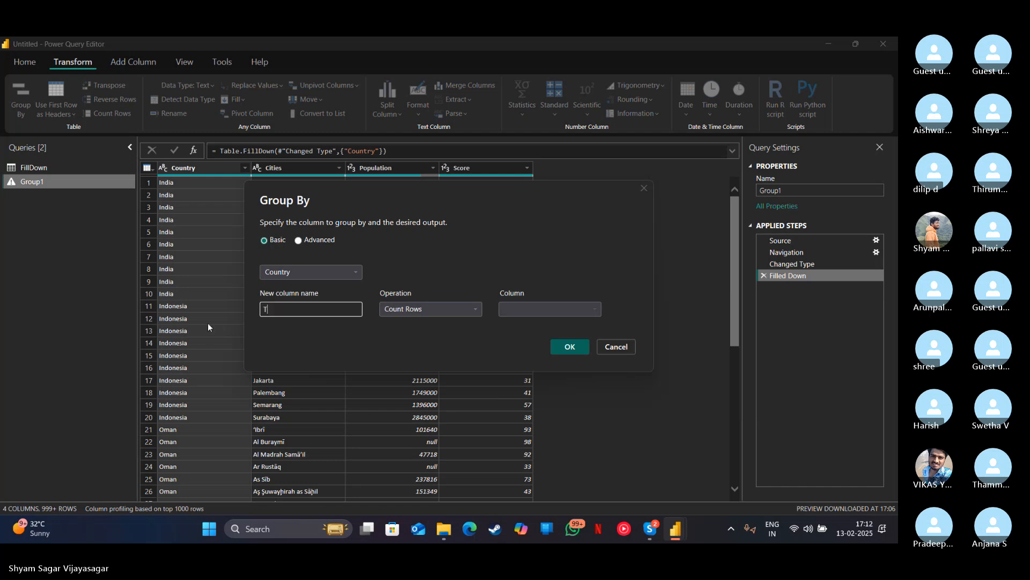
type("otal ")
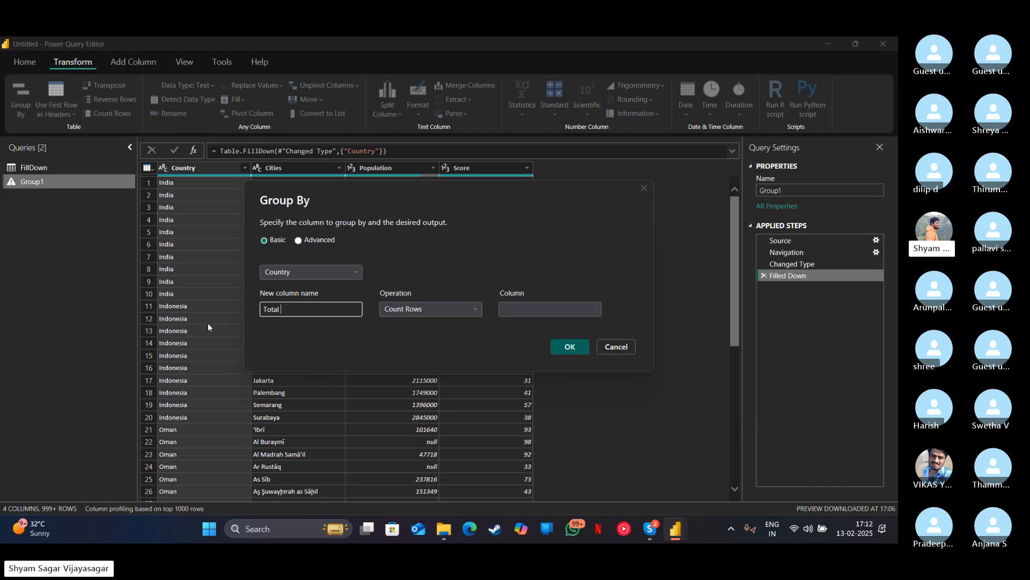
type("populat")
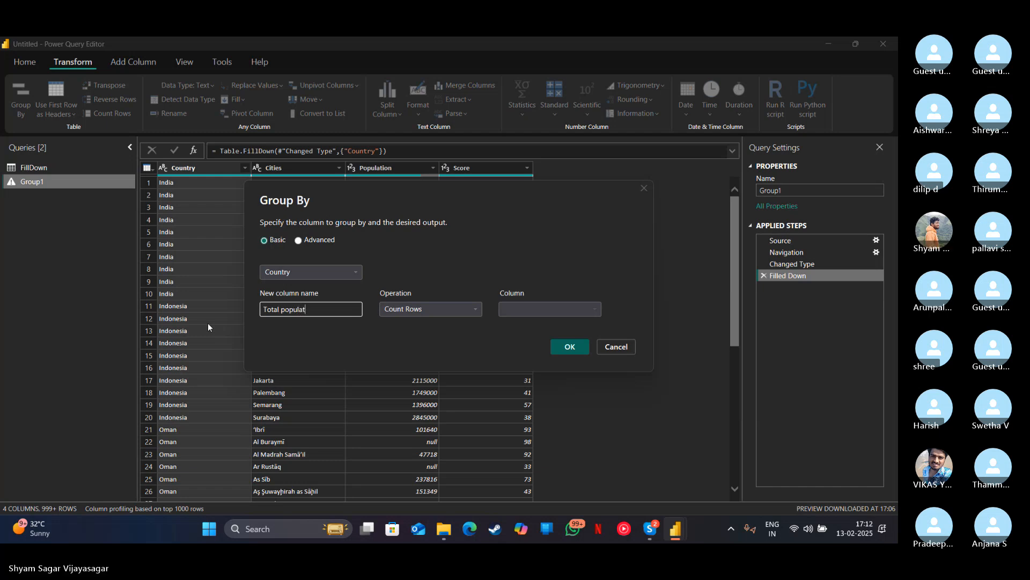
type("ion")
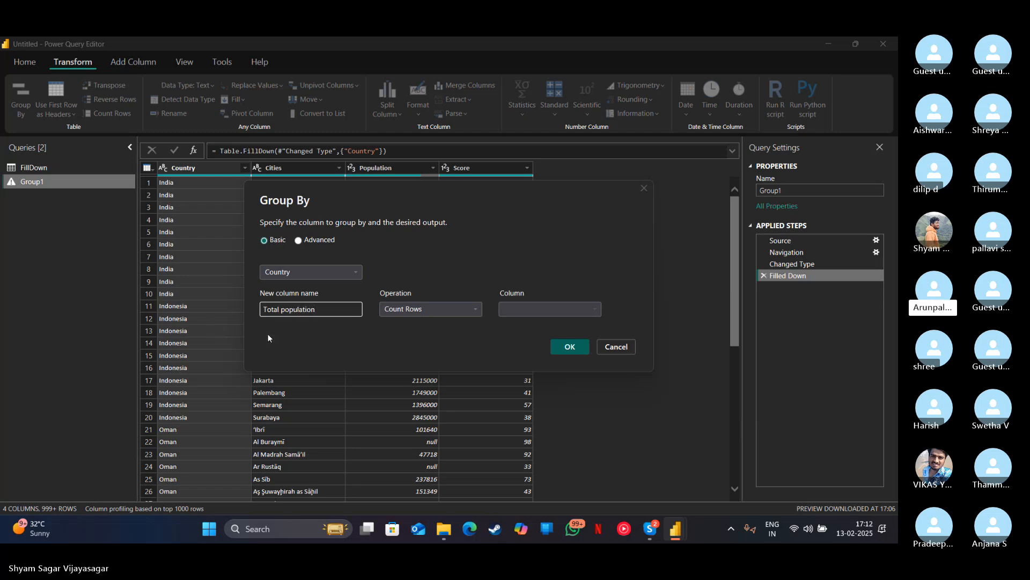
left_click(421, 311)
left_click(416, 321)
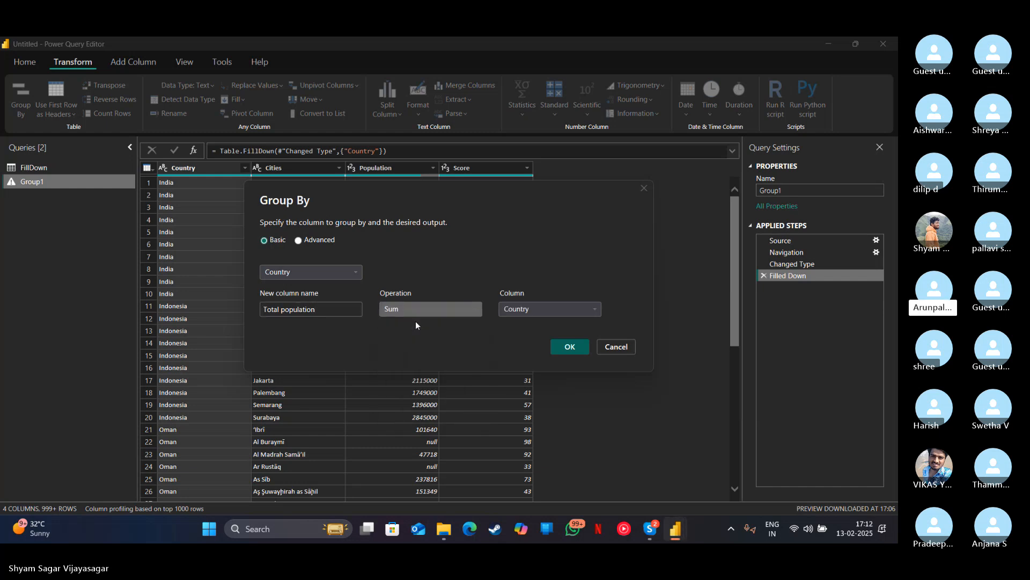
left_click(532, 308)
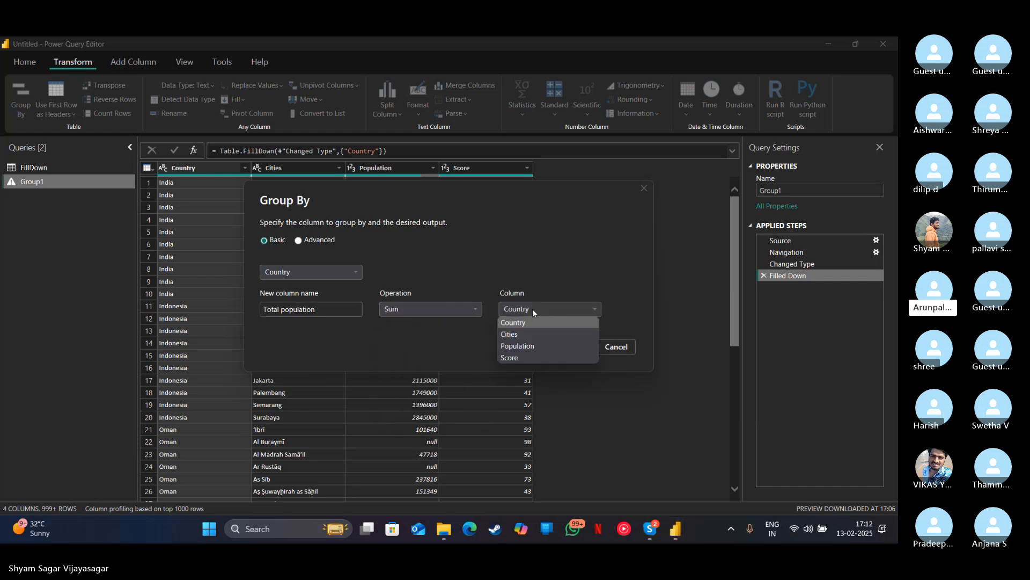
left_click(529, 346)
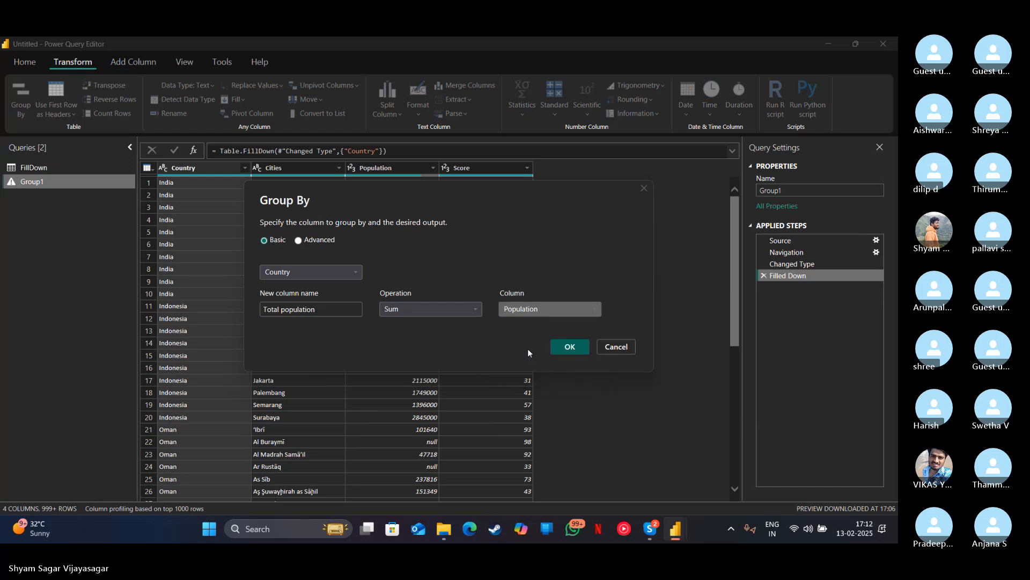
left_click(570, 347)
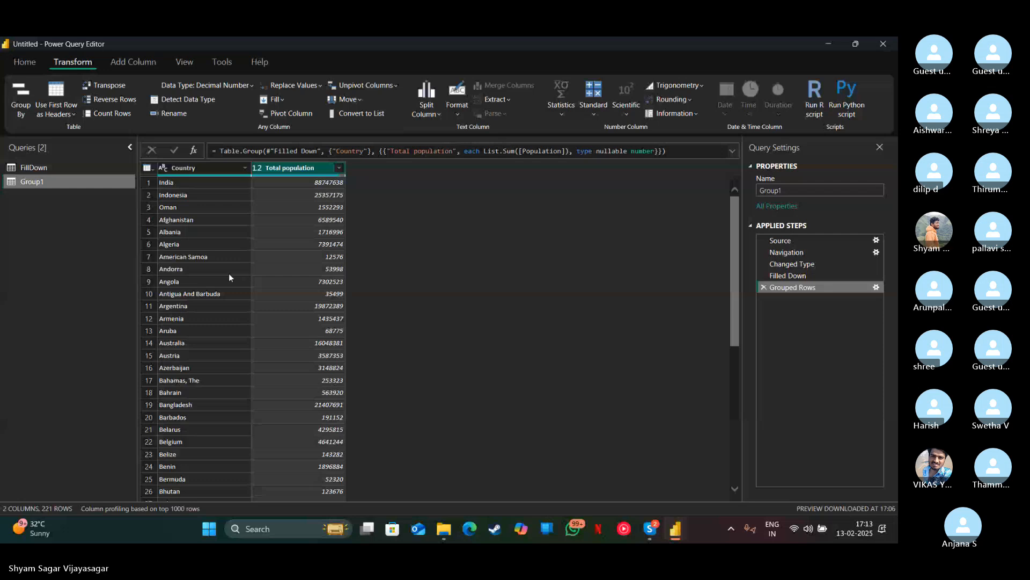
Remove the Country grouping from Group1 and group its rows by Cities with a new column "population based on cities" that sums Population.
left_click(763, 287)
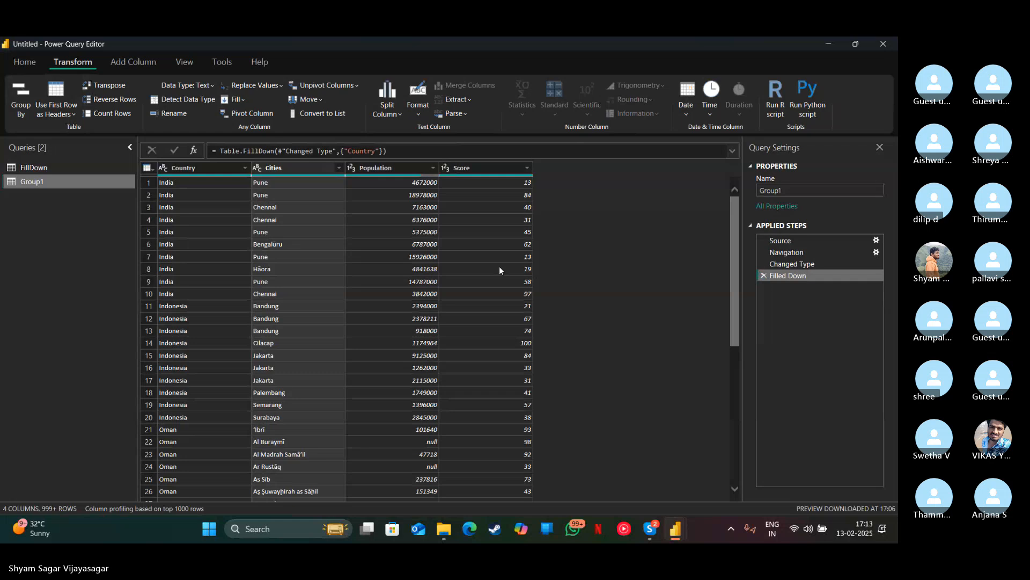
left_click(20, 95)
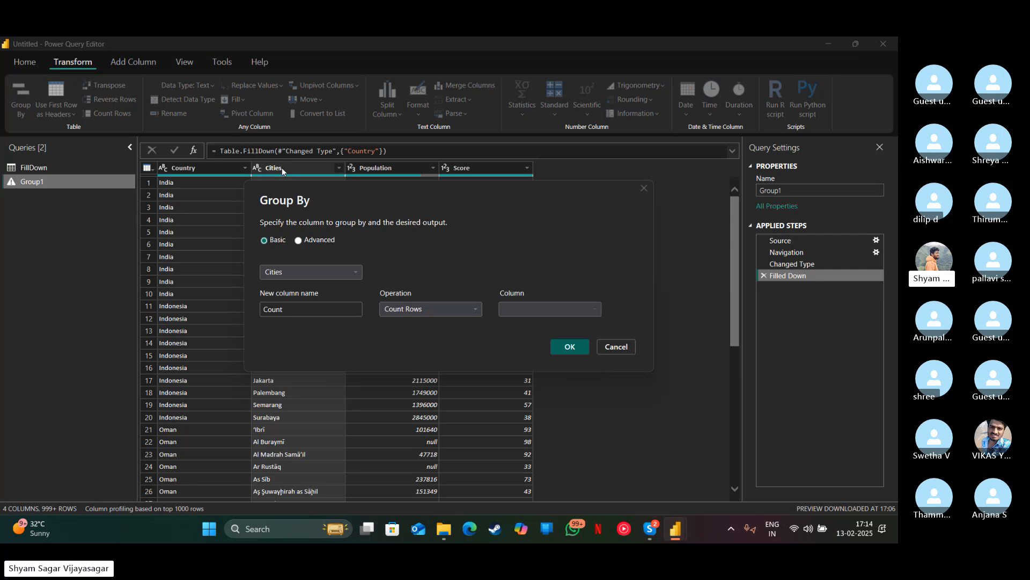
left_click(314, 312)
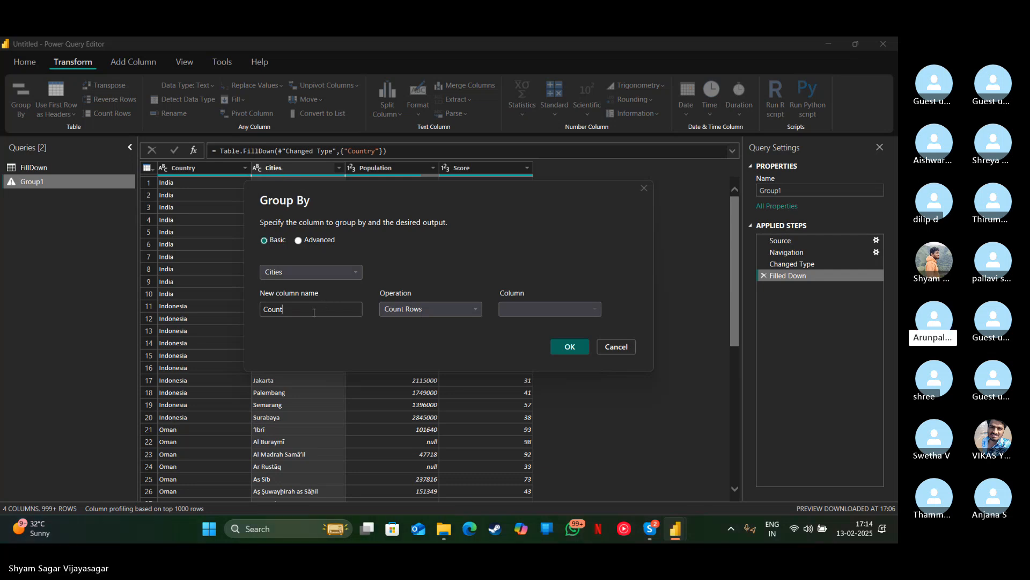
left_click(415, 310)
left_click(410, 322)
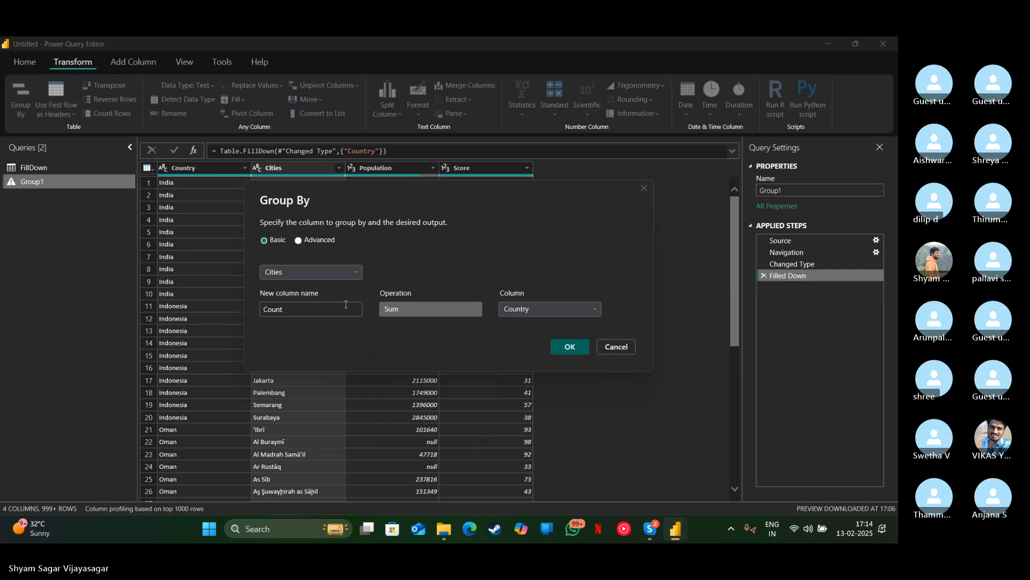
double_click(336, 310)
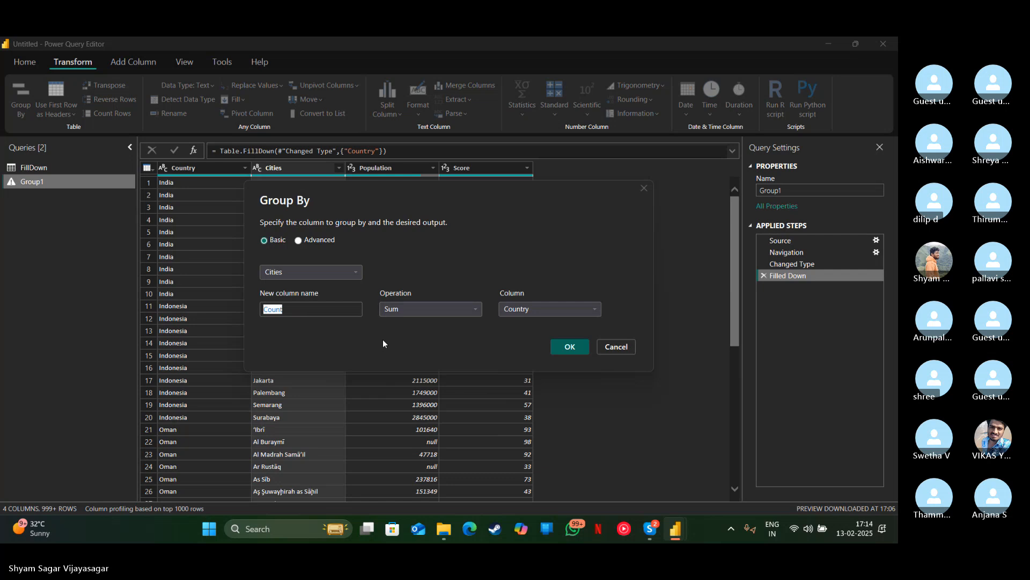
type("populat")
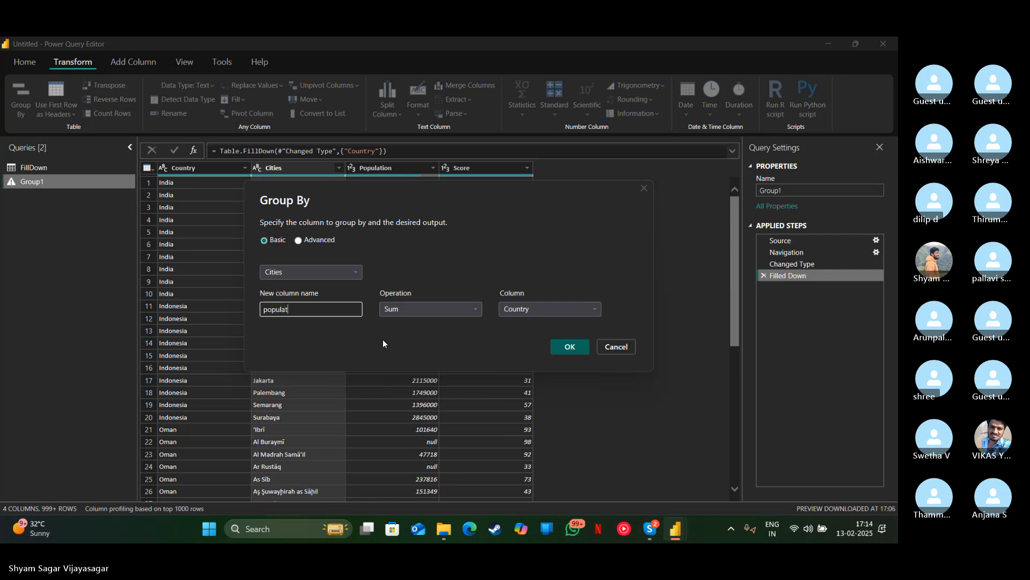
type("ion based on cities")
left_click(533, 311)
left_click(522, 334)
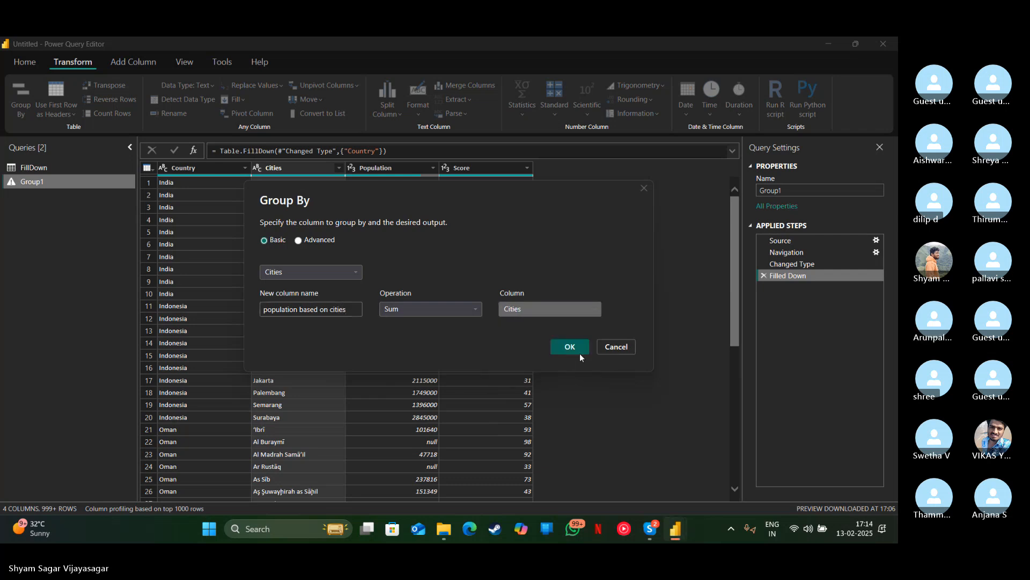
left_click(552, 310)
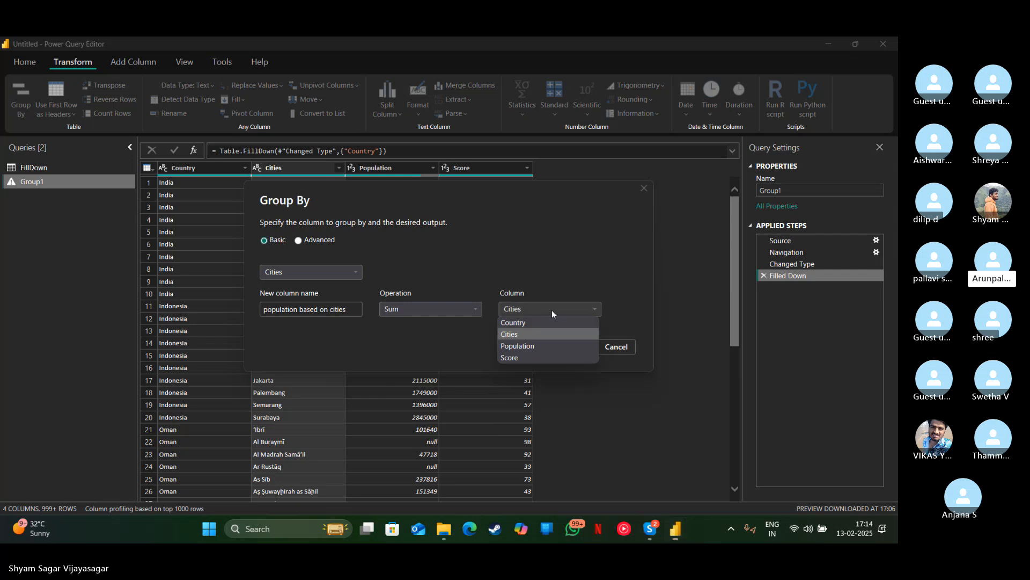
left_click(538, 347)
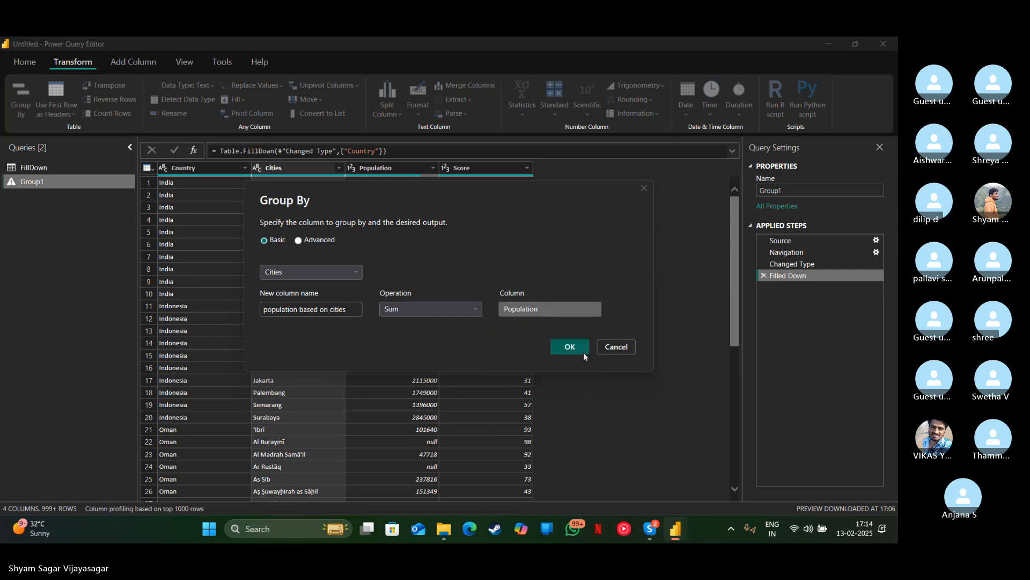
left_click(584, 347)
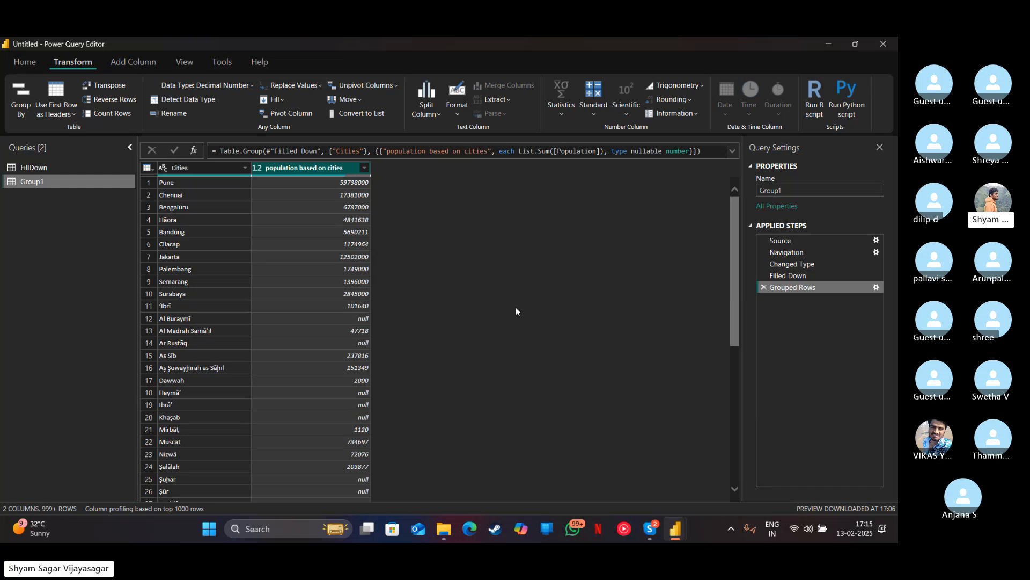
Add the suggested table Country (Transpose) from the recent source Important Topics in Power Query.xlsx as a new query.
left_click(27, 64)
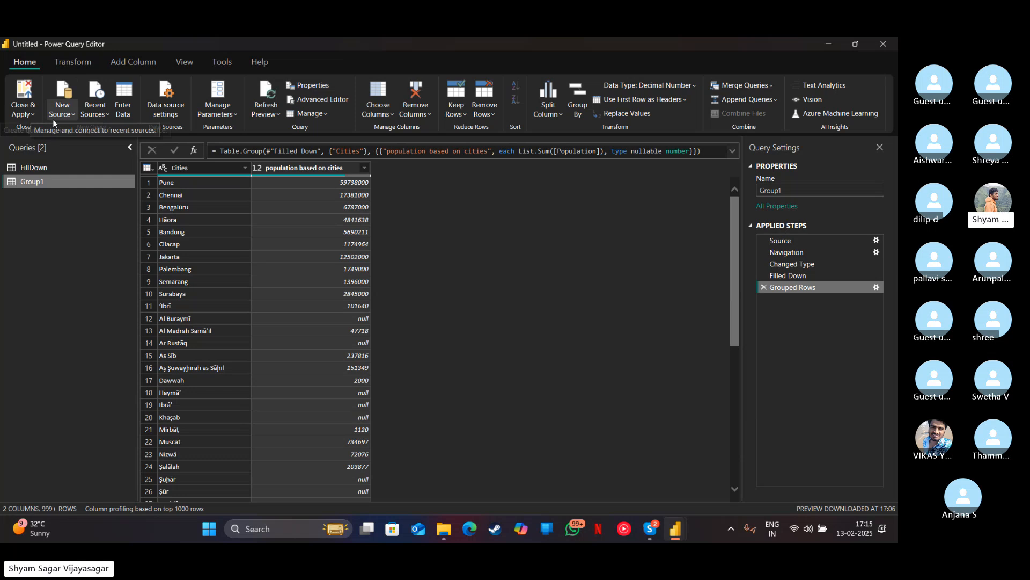
left_click(60, 111)
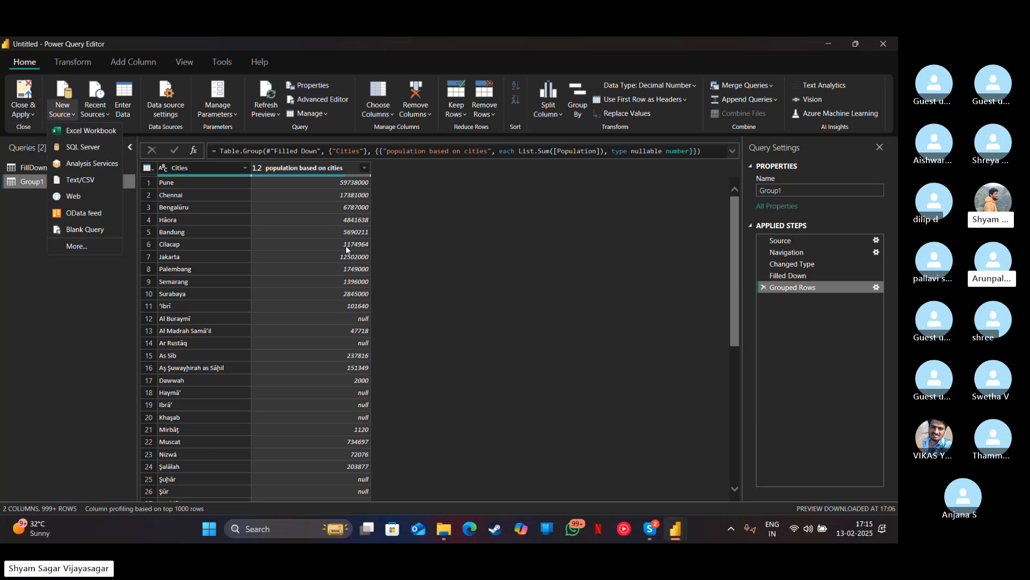
left_click(98, 114)
left_click(691, 471)
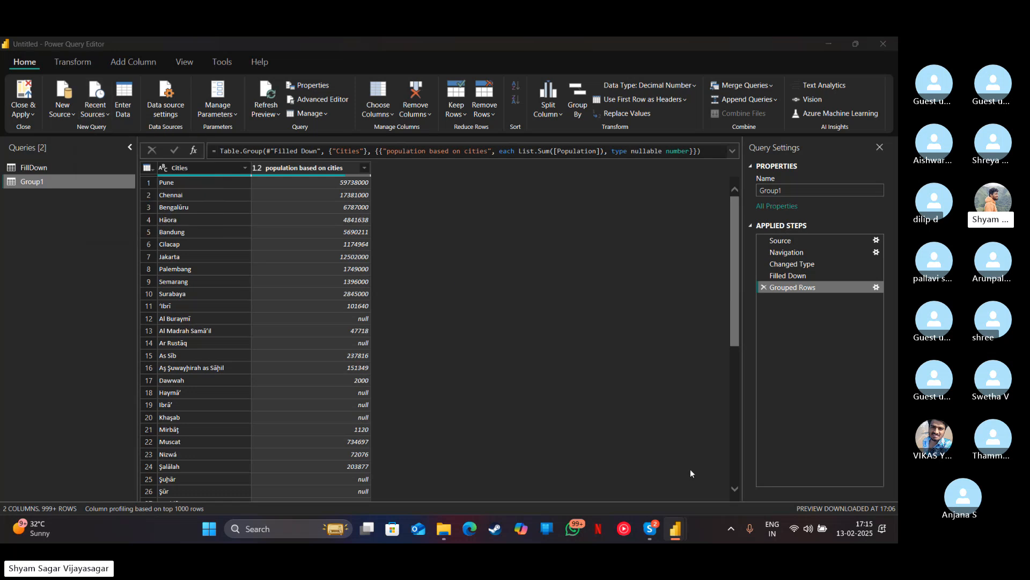
key("alt+Tab")
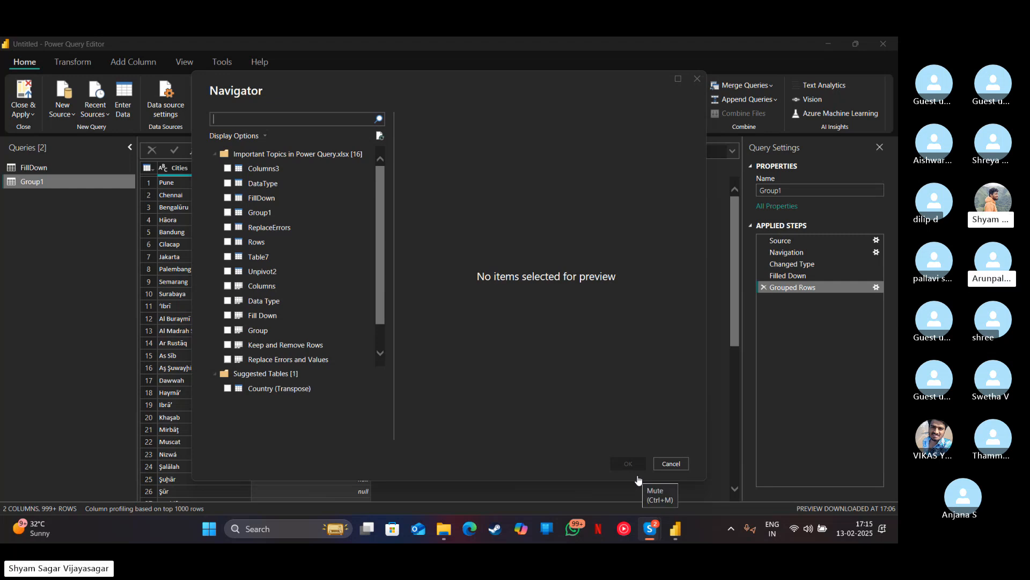
scroll(295, 301, "down", 1)
left_click(264, 344)
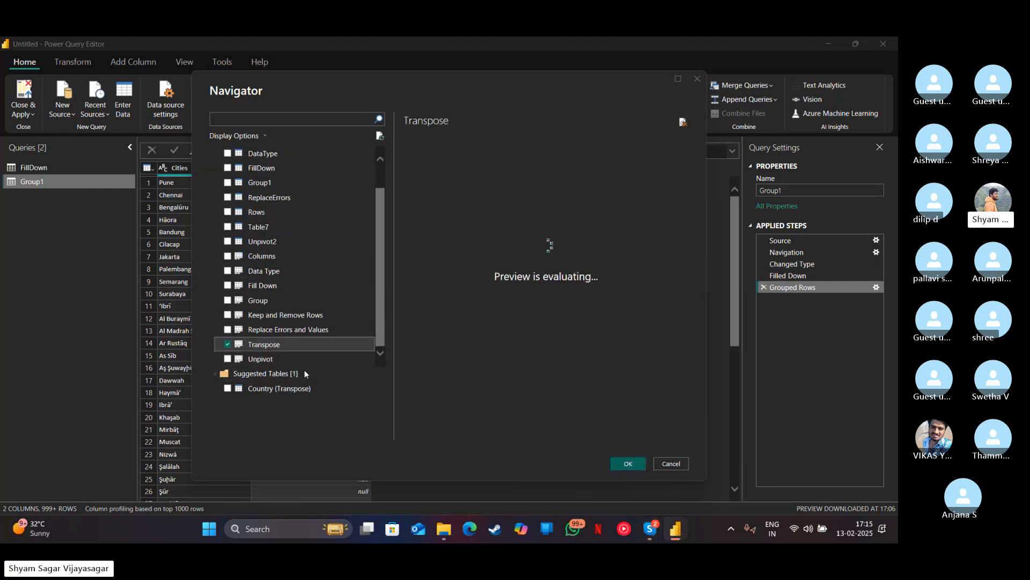
left_click(227, 388)
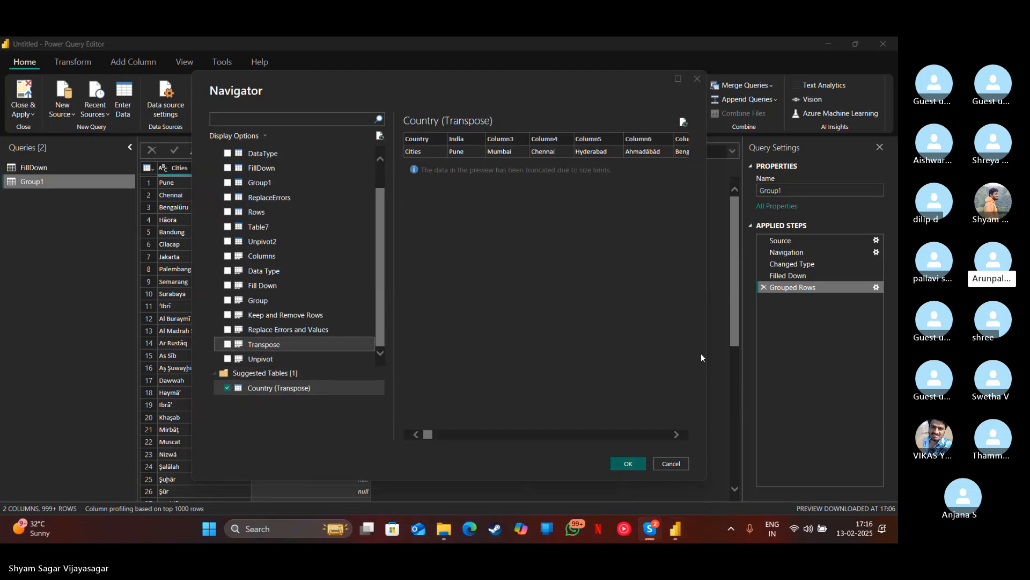
left_click(633, 467)
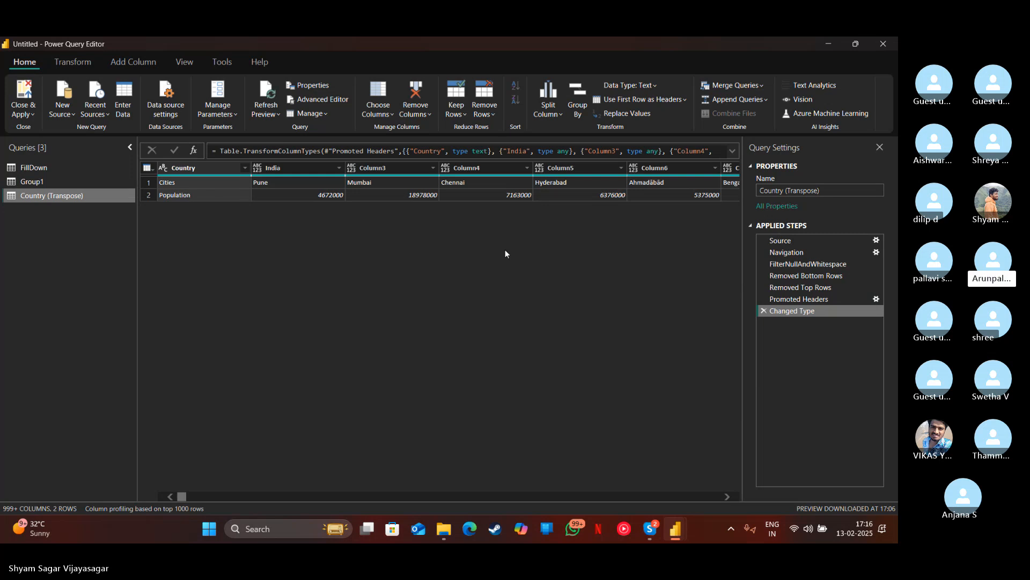
Transpose the Country (Transpose) table and promote its first row to headers.
left_click_drag(182, 496, 209, 504)
left_click(69, 61)
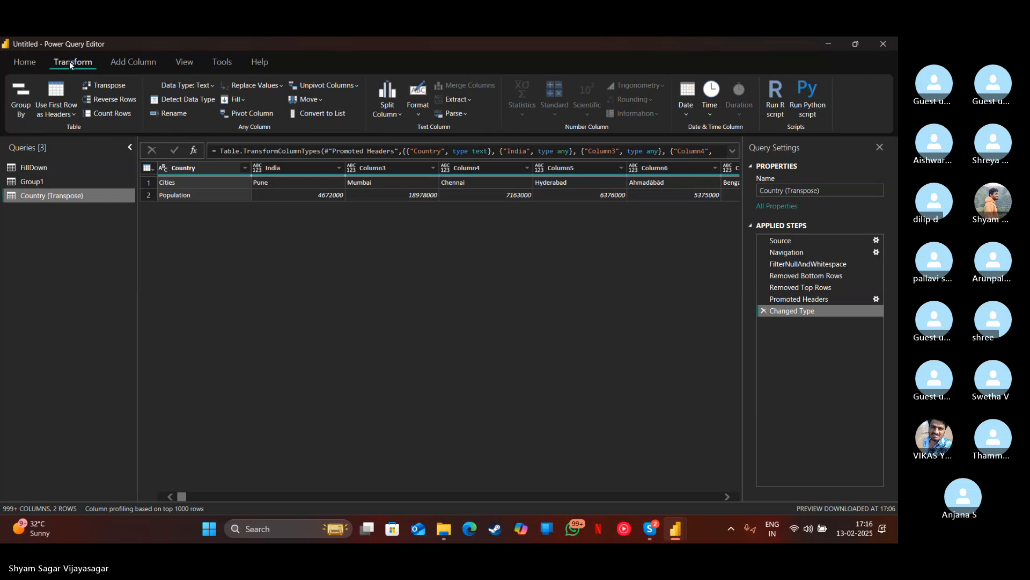
left_click(103, 88)
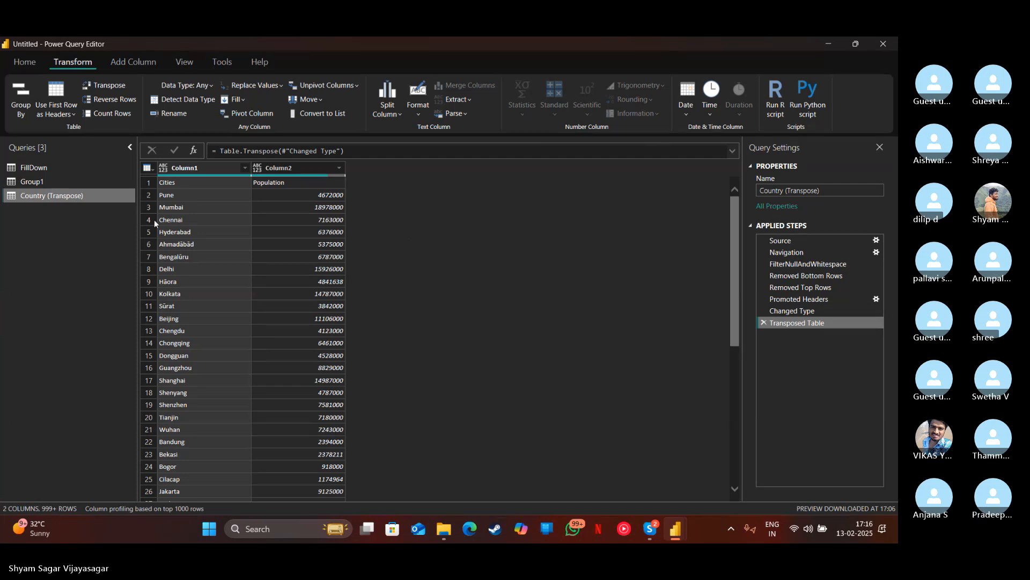
left_click(62, 111)
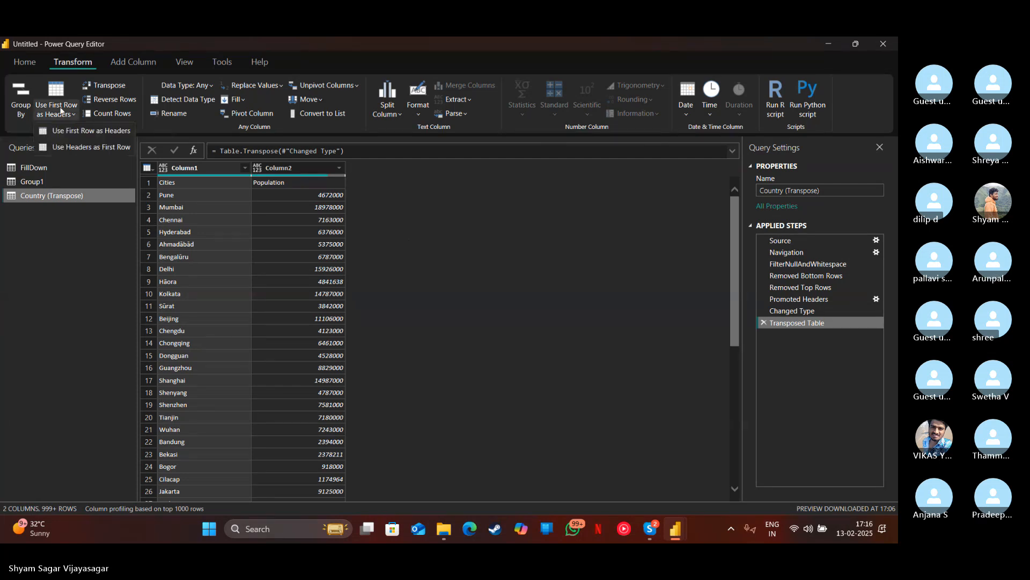
left_click(75, 132)
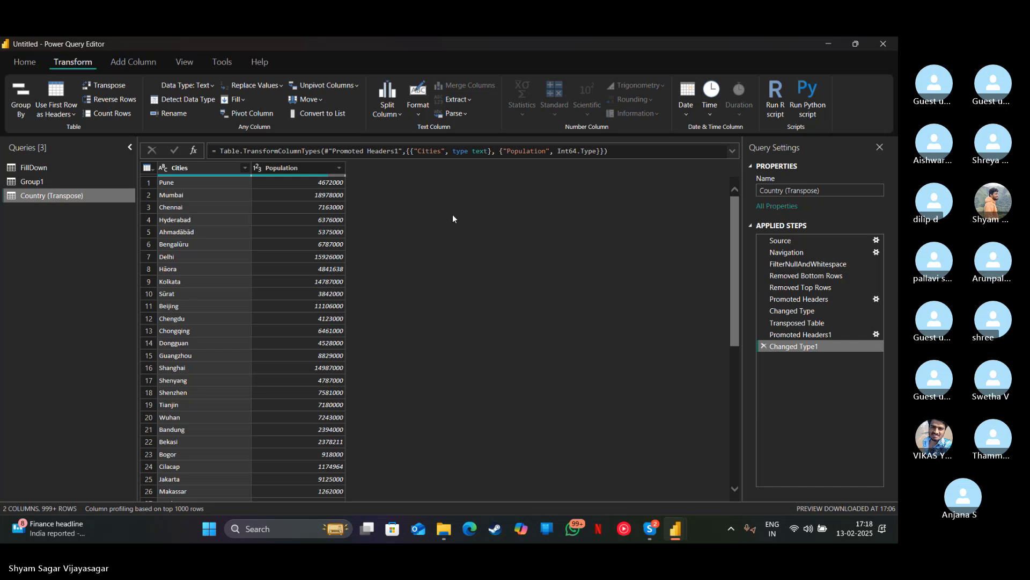
Add the Unpivot2 table from the recent source Important Topics in Power Query.xlsx as a new query.
left_click(34, 63)
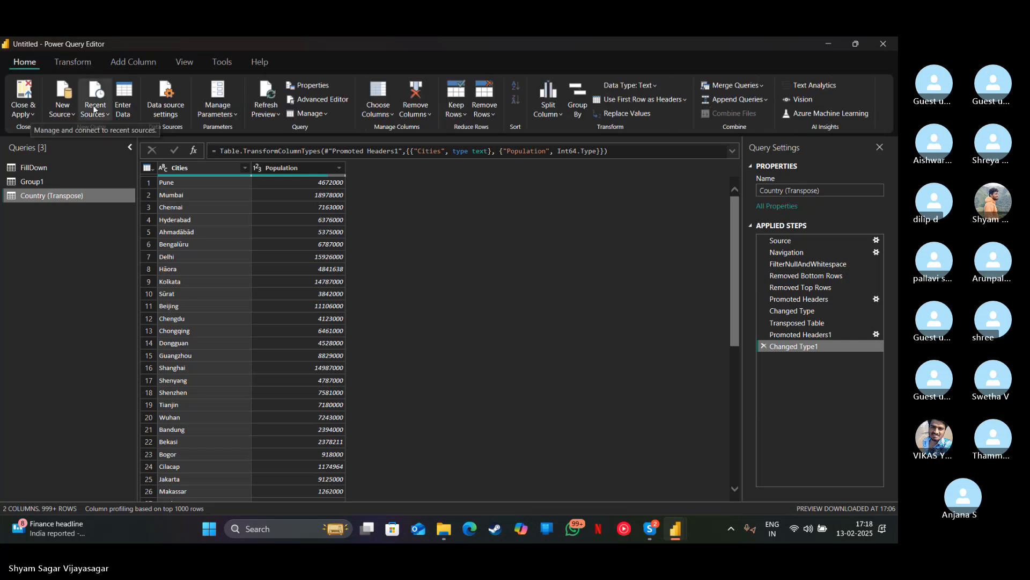
left_click(92, 105)
left_click(109, 131)
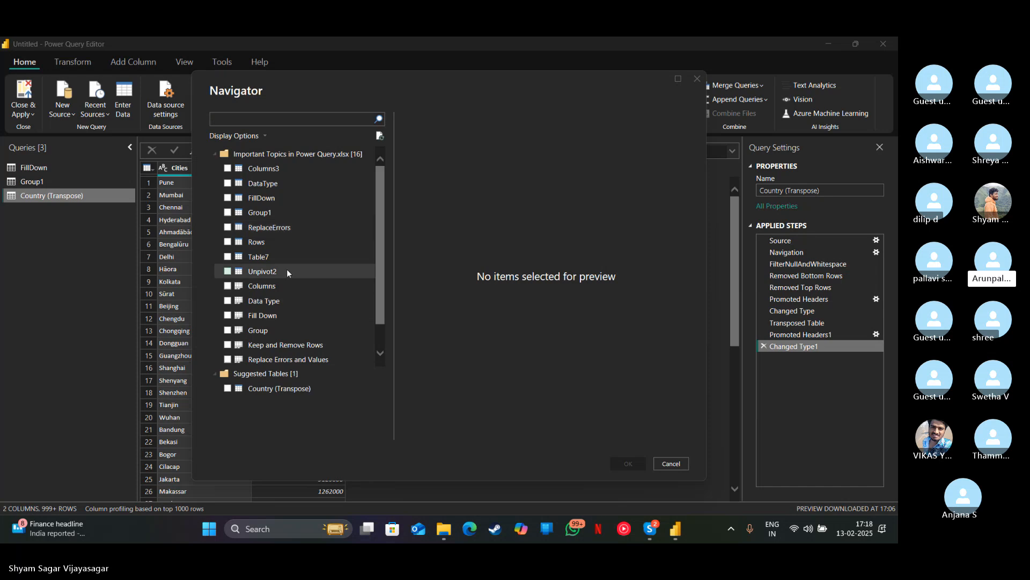
scroll(239, 246, "down", 1)
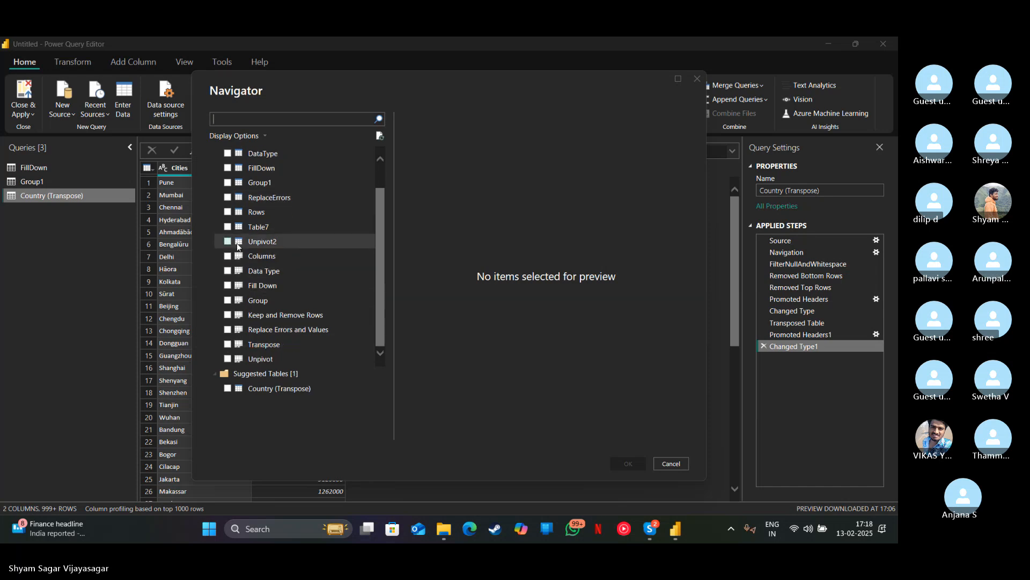
left_click(228, 242)
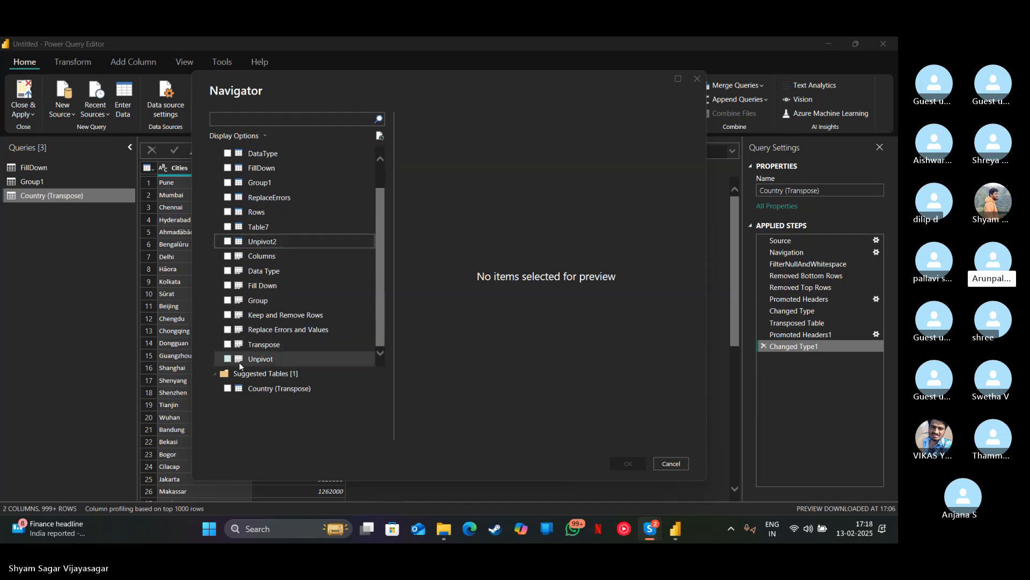
left_click(228, 245)
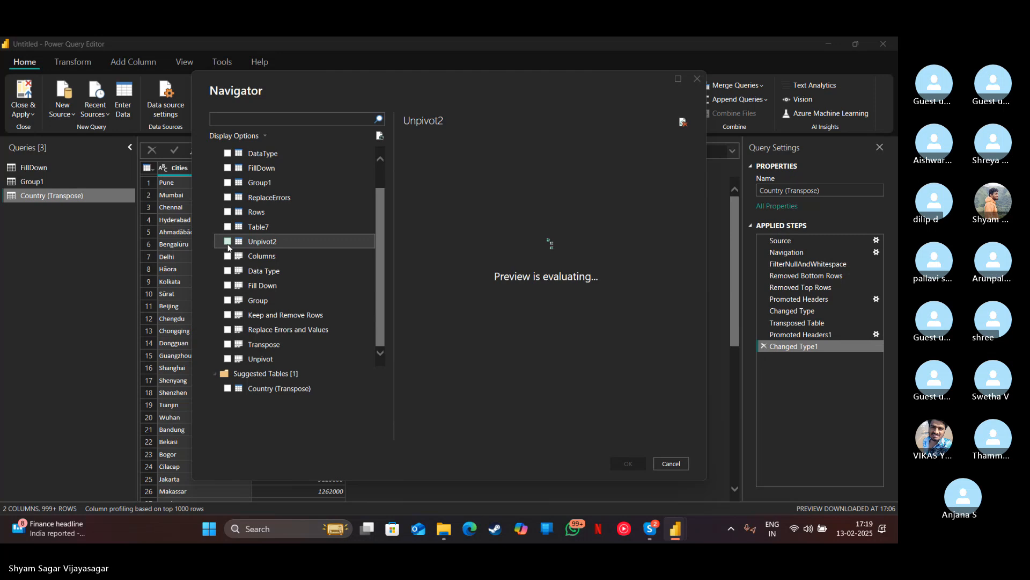
left_click(228, 242)
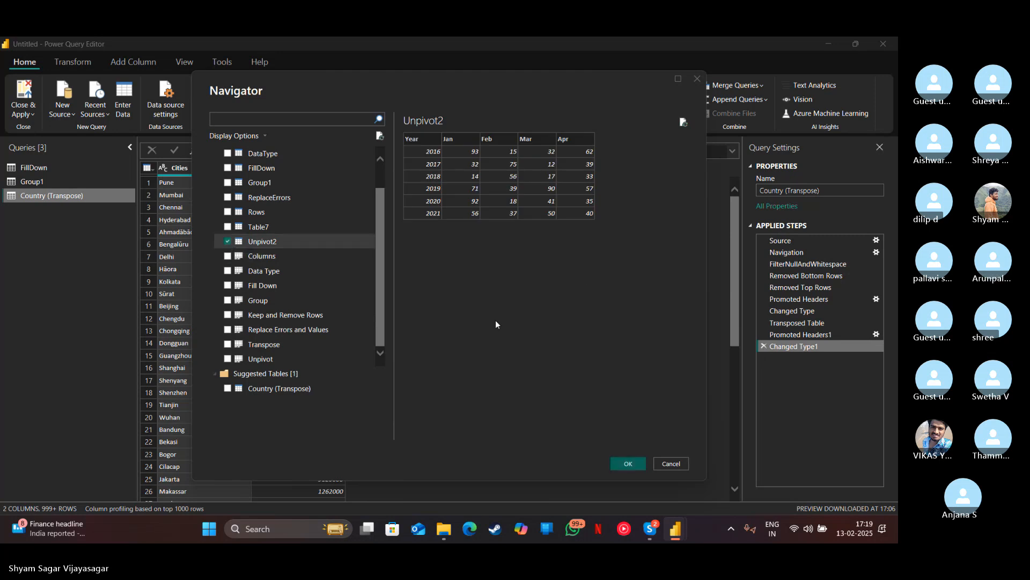
left_click(641, 465)
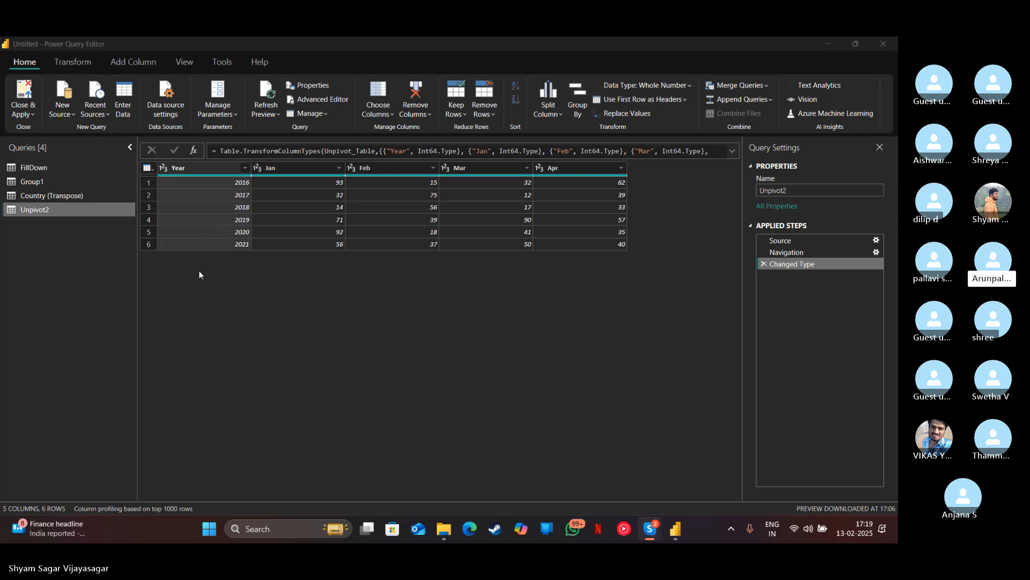
Try unpivoting the Year column of the Unpivot2 query, and remove that applied step again.
left_click(205, 169)
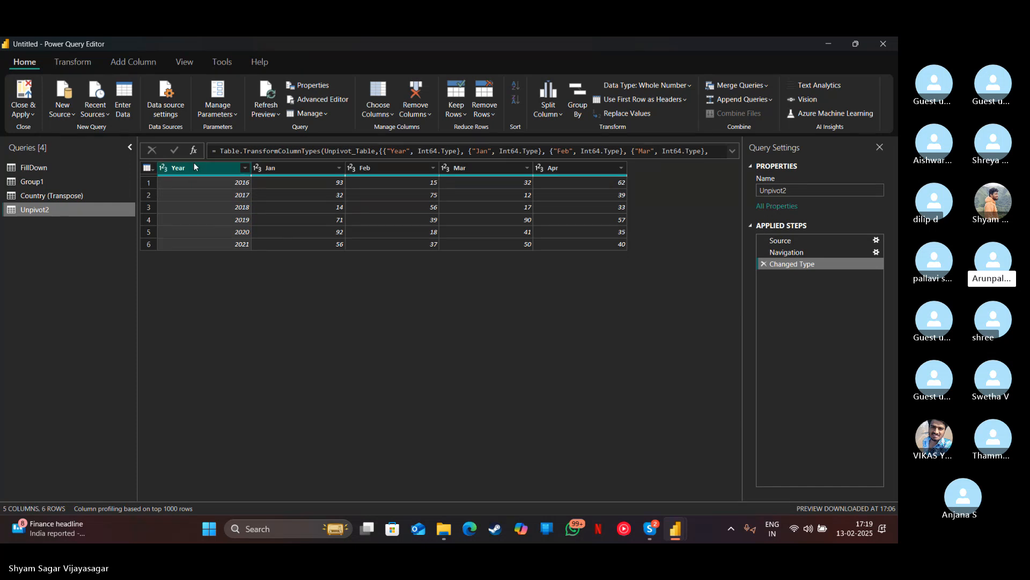
right_click(207, 170)
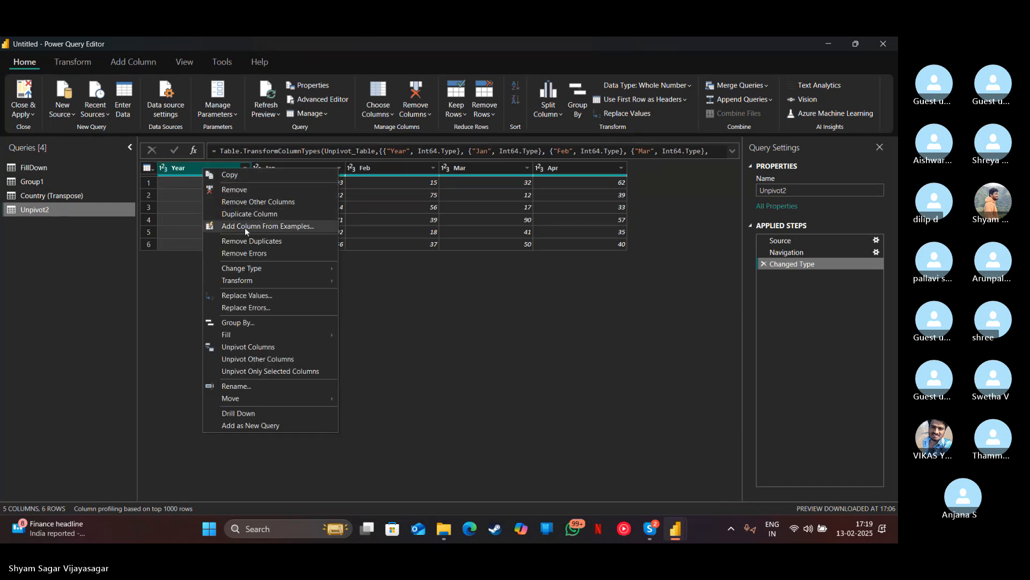
mouse_move(256, 281)
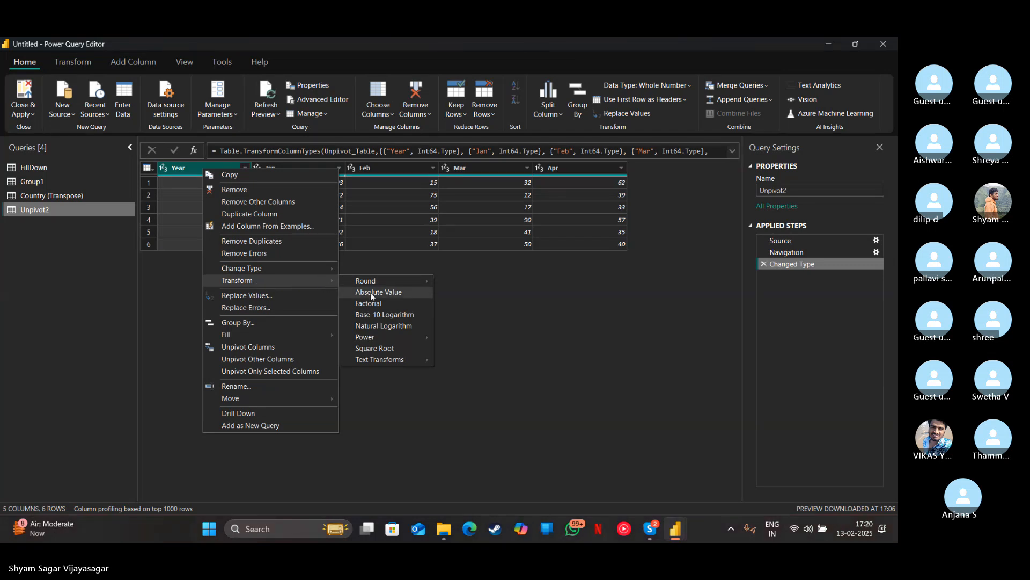
left_click(289, 348)
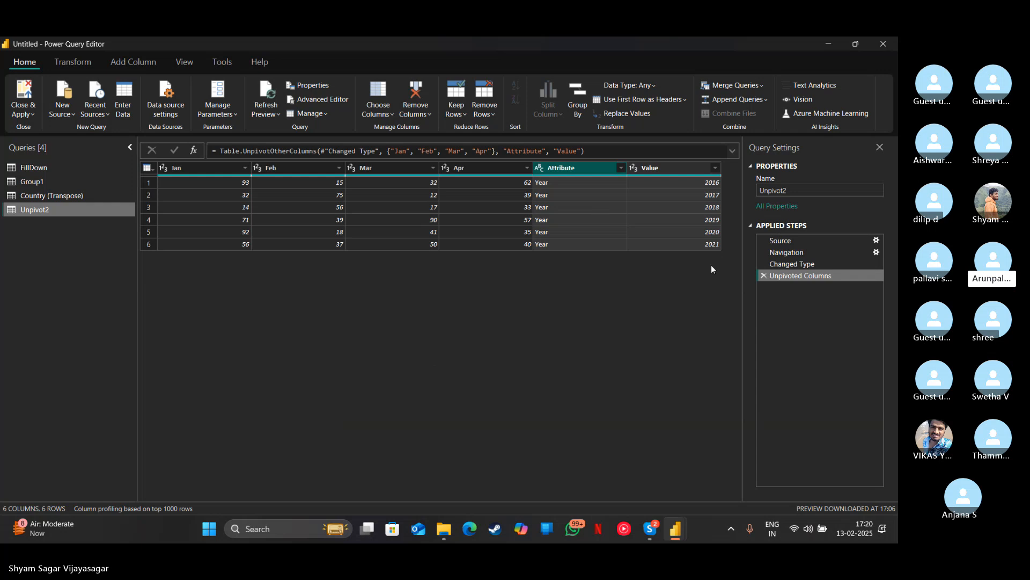
left_click(764, 276)
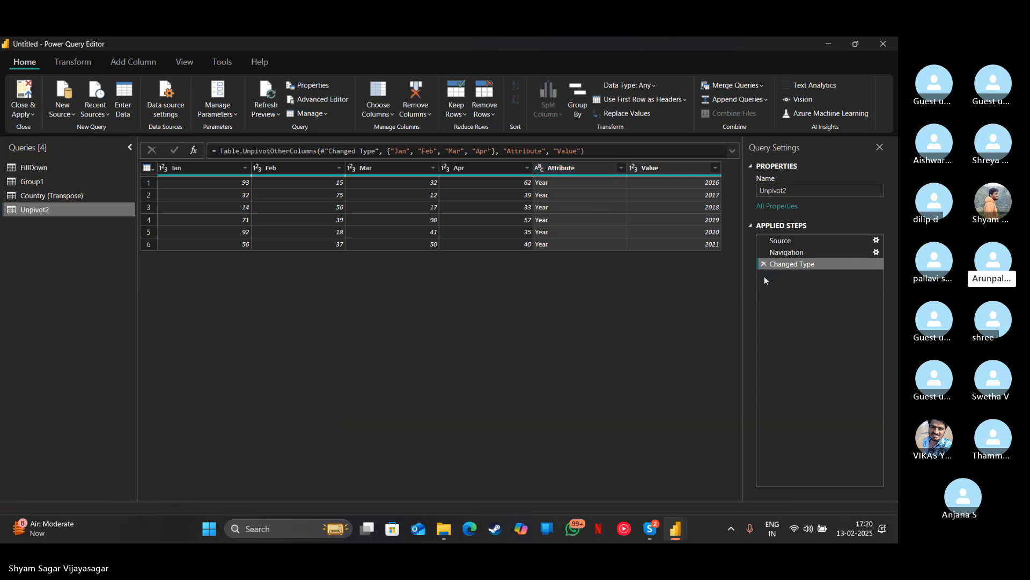
Unpivot all columns other than Year in the Unpivot2 query.
right_click(218, 169)
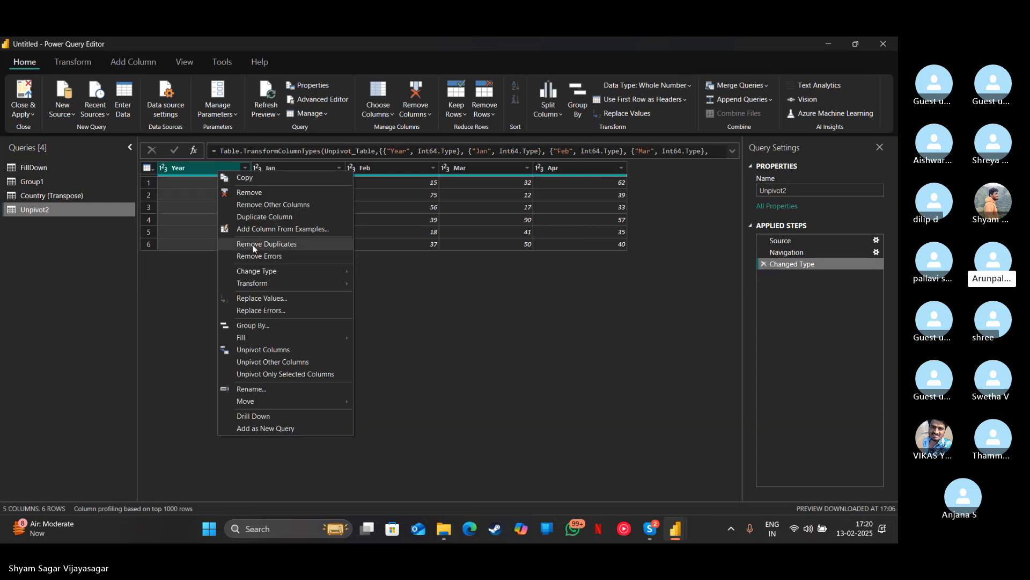
left_click(302, 362)
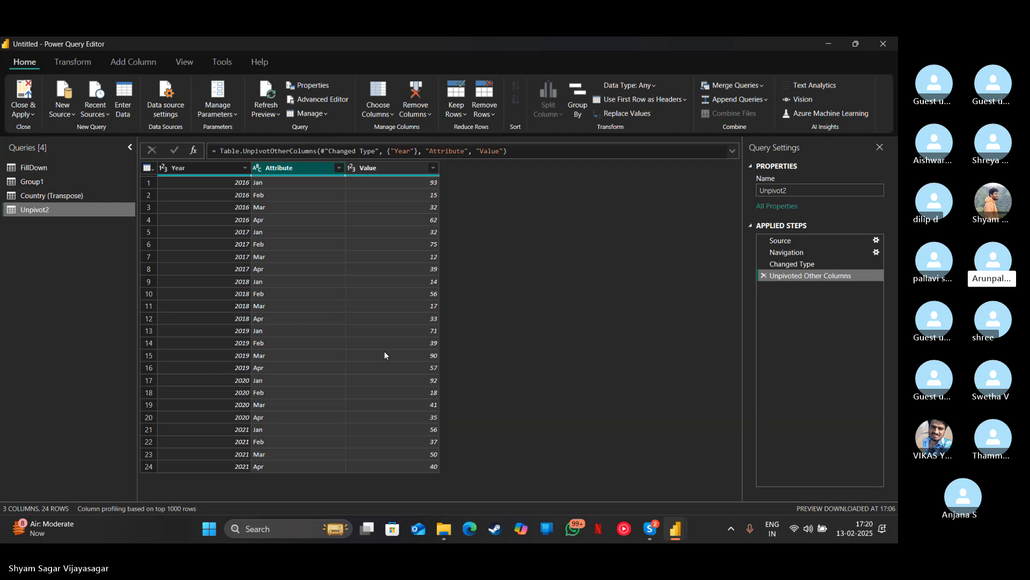
Remove the Unpivoted Other Columns step and unpivot the Jan, Feb, Mar and Apr columns of the Unpivot2 query.
left_click(689, 473)
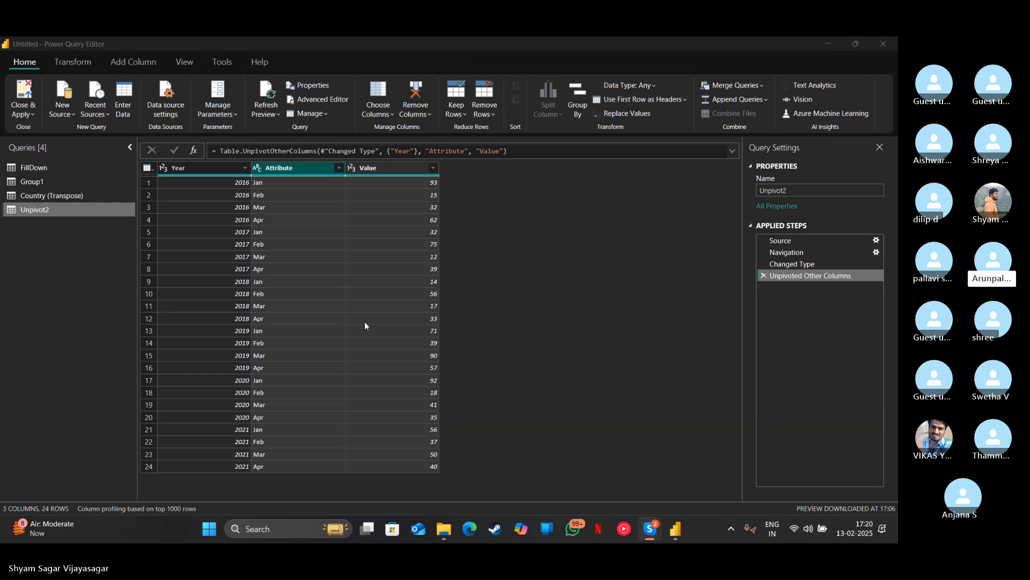
left_click(764, 275)
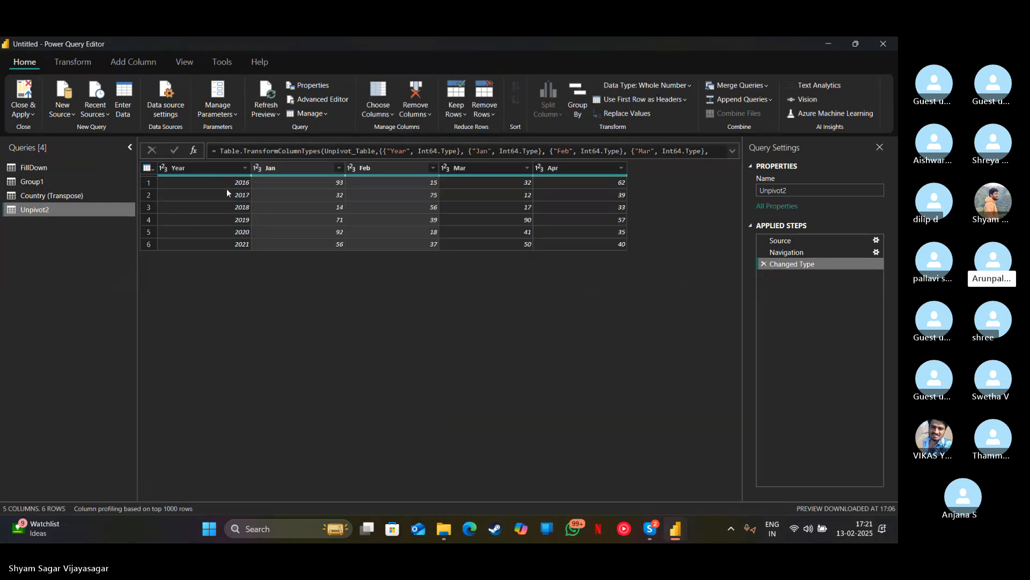
left_click(288, 169)
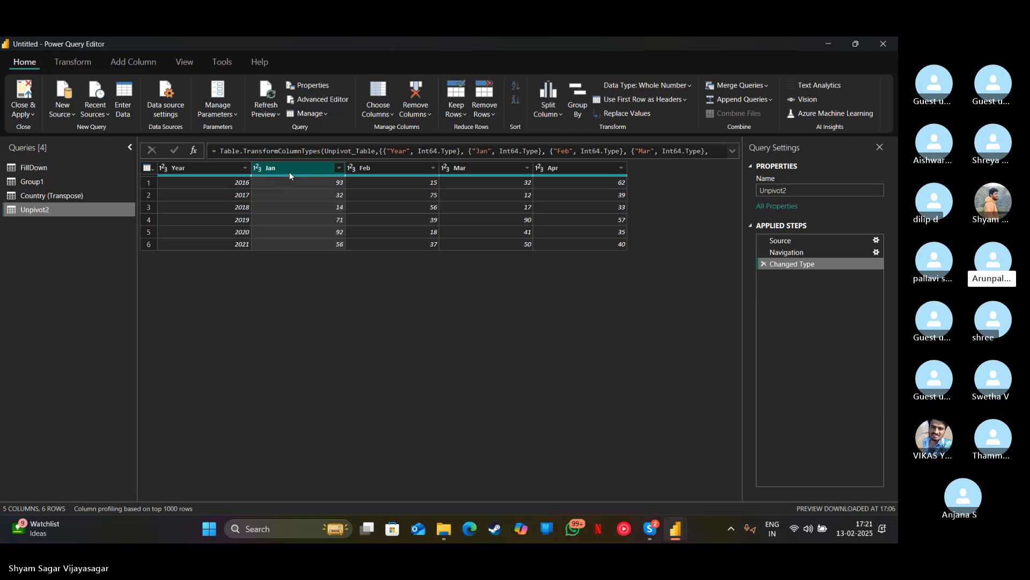
left_click(391, 169)
left_click(471, 170)
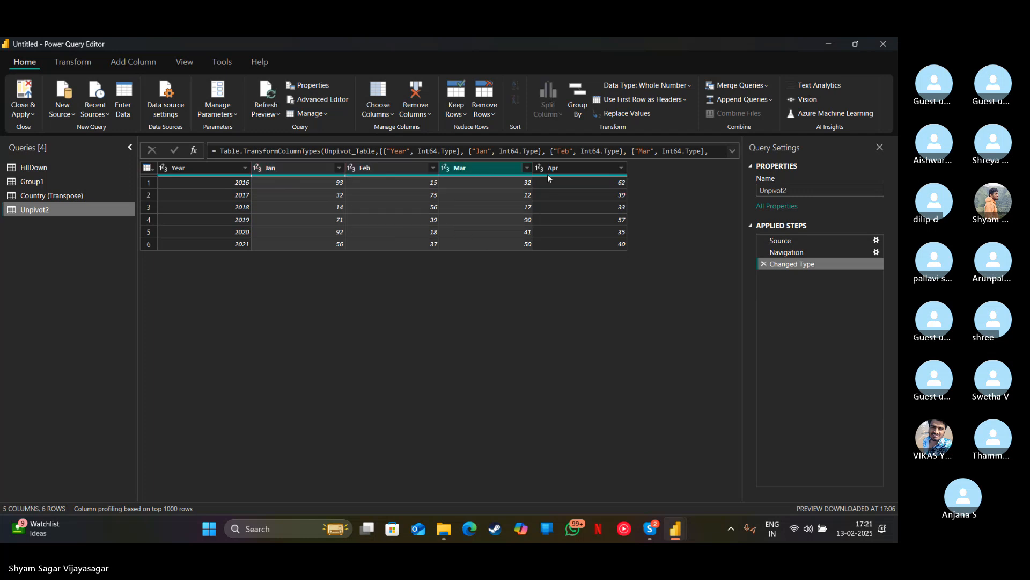
left_click(548, 174, "ctrl")
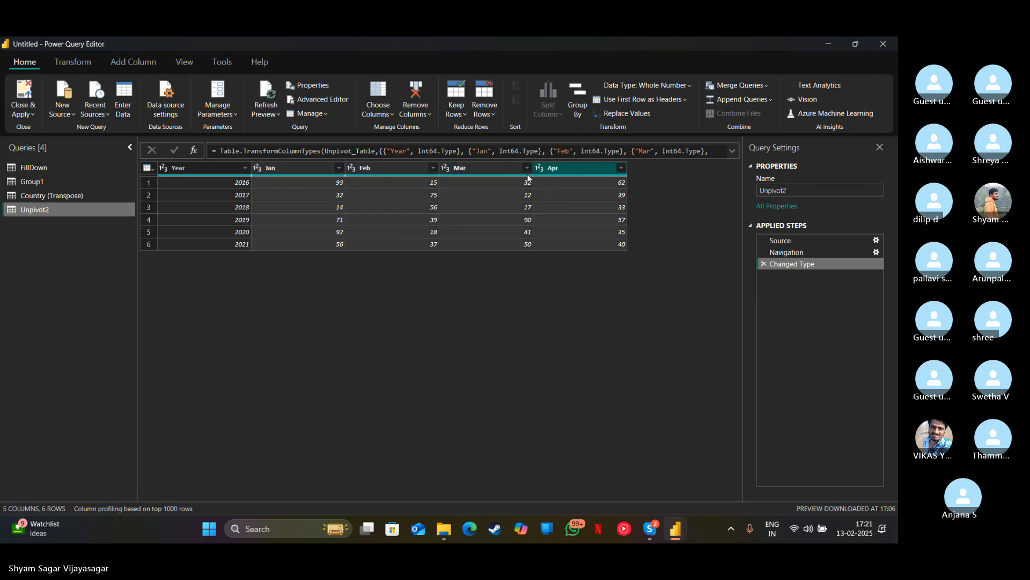
right_click(478, 175)
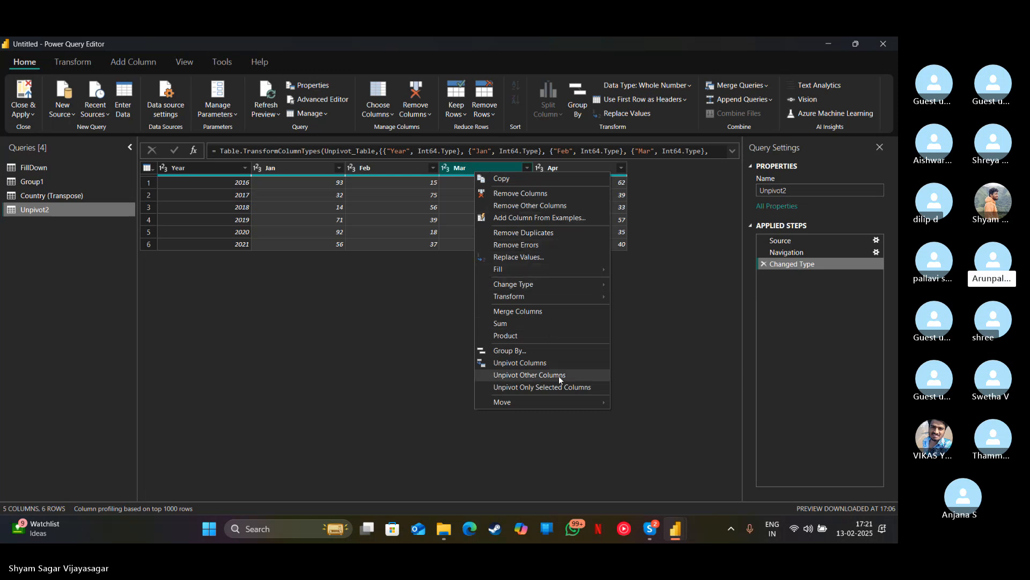
left_click(555, 362)
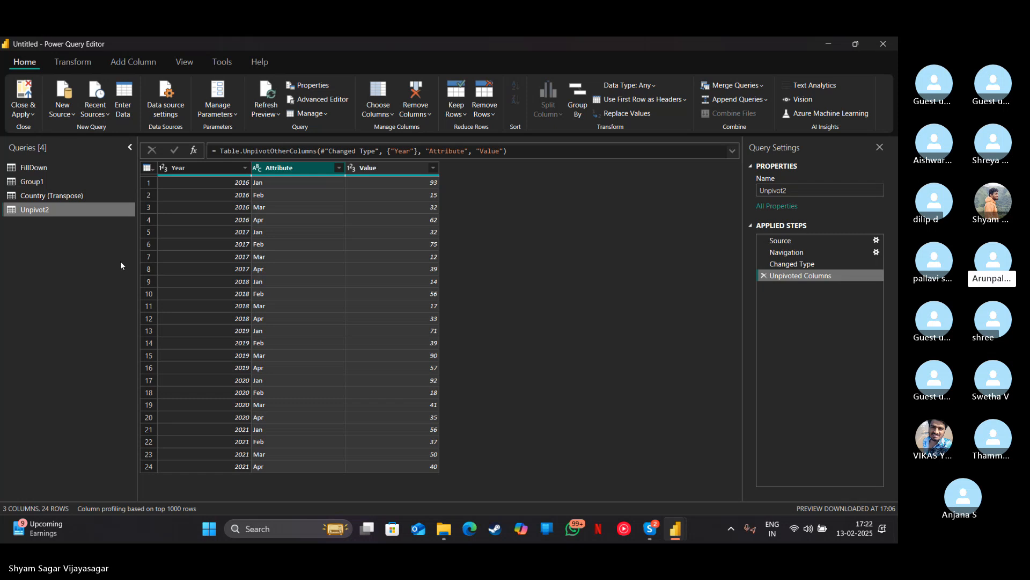
Add the DataType, ReplaceErrors and Rows tables from the recent source Important Topics in Power Query.xlsx as new queries.
left_click(110, 114)
left_click(114, 131)
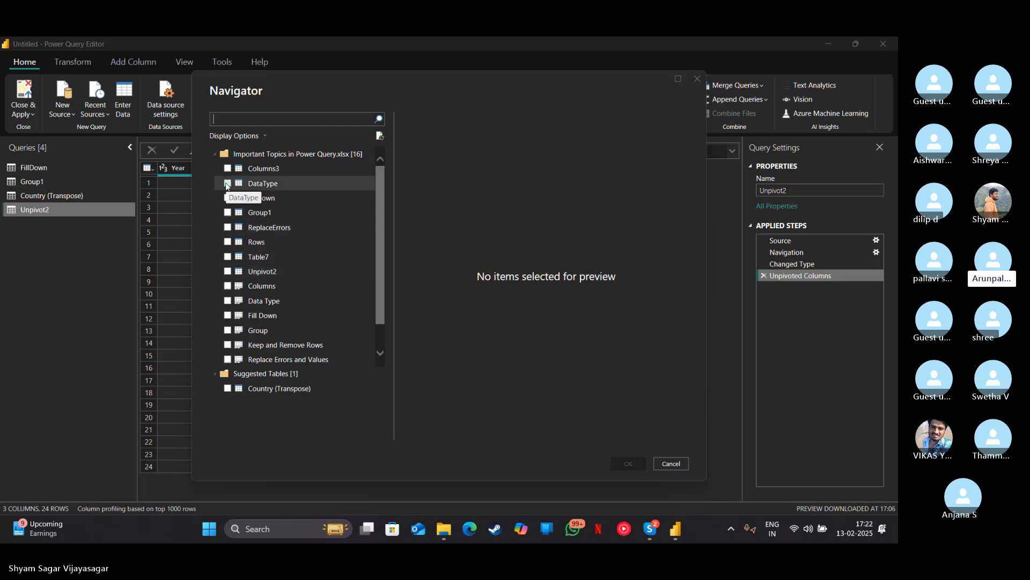
left_click(253, 184)
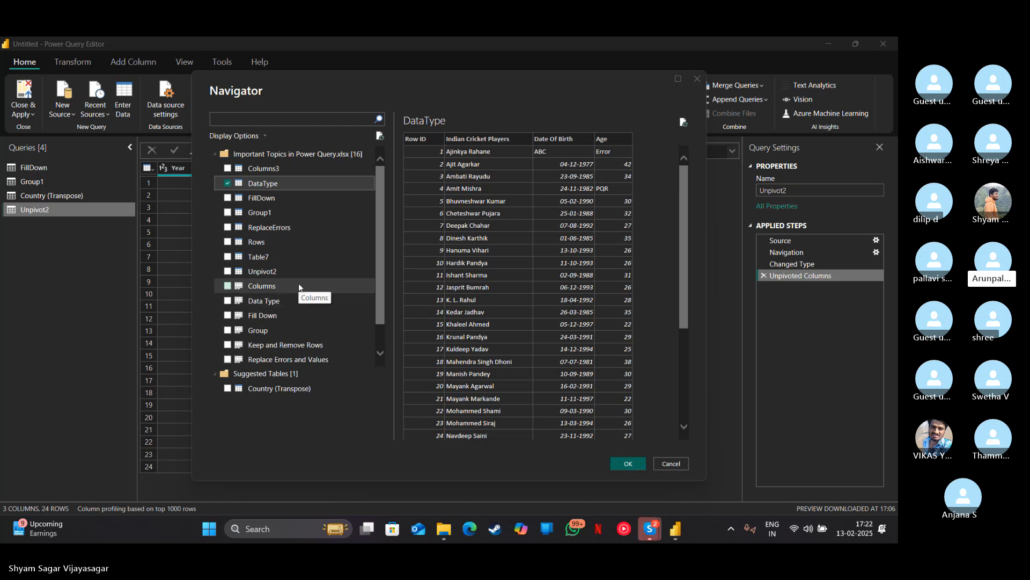
left_click(226, 230)
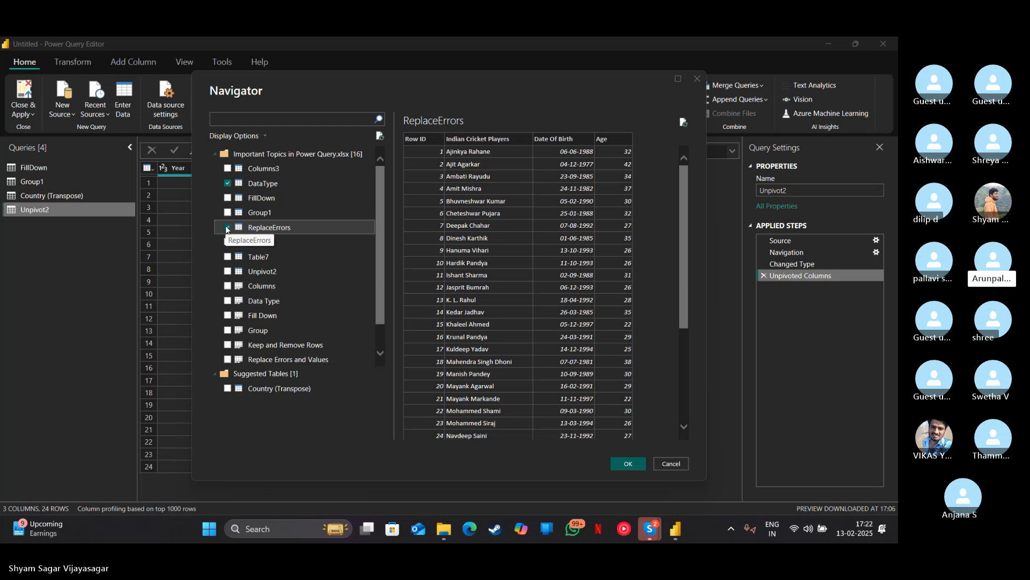
scroll(226, 230, "down", 2)
scroll(227, 230, "up", 2)
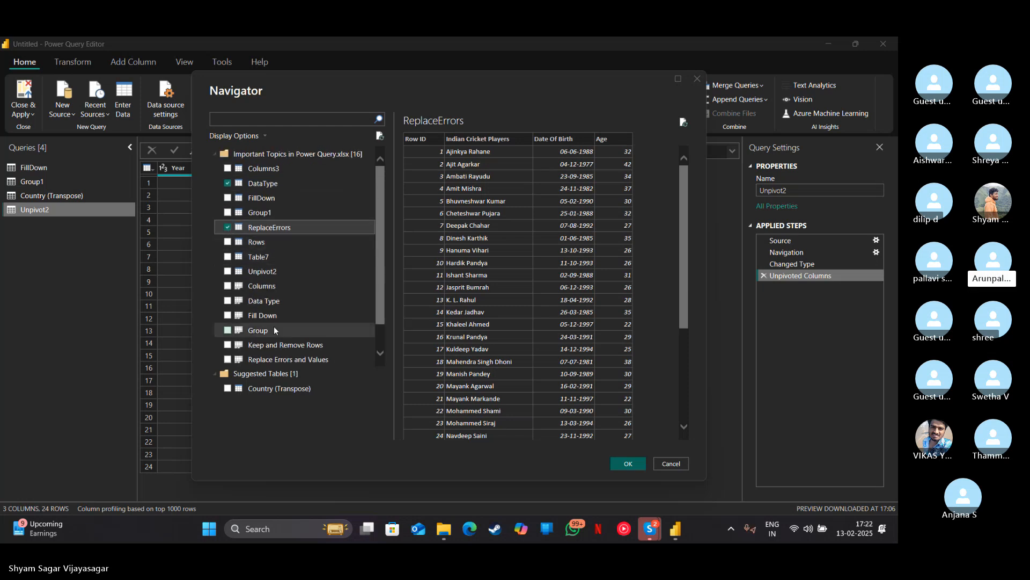
left_click(228, 344)
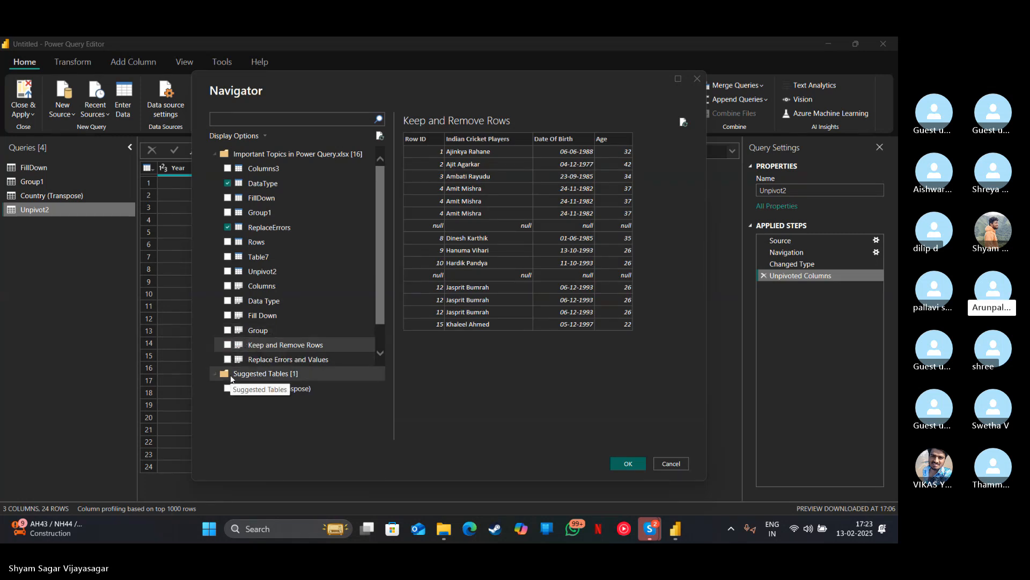
left_click(229, 345)
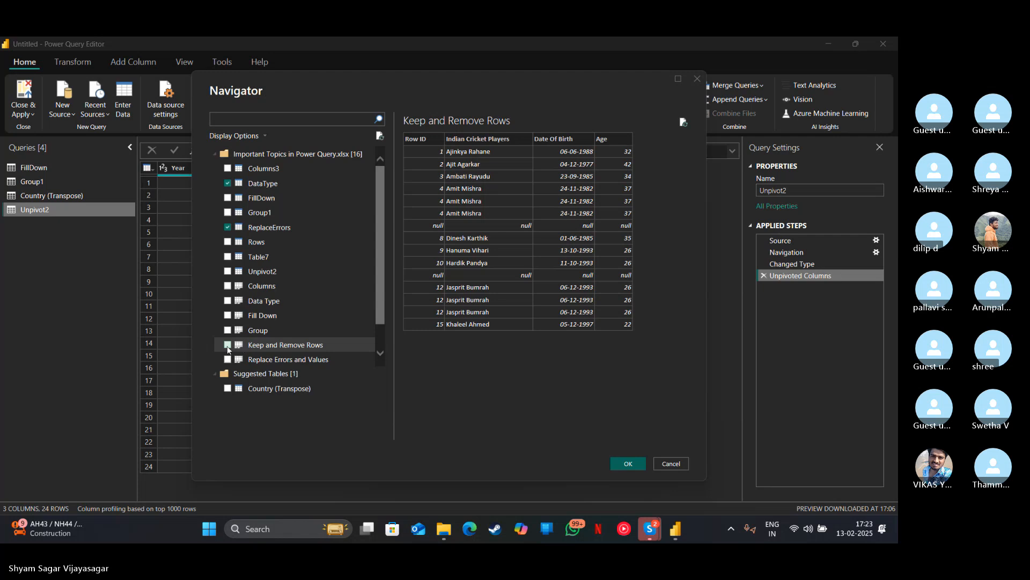
left_click(228, 245)
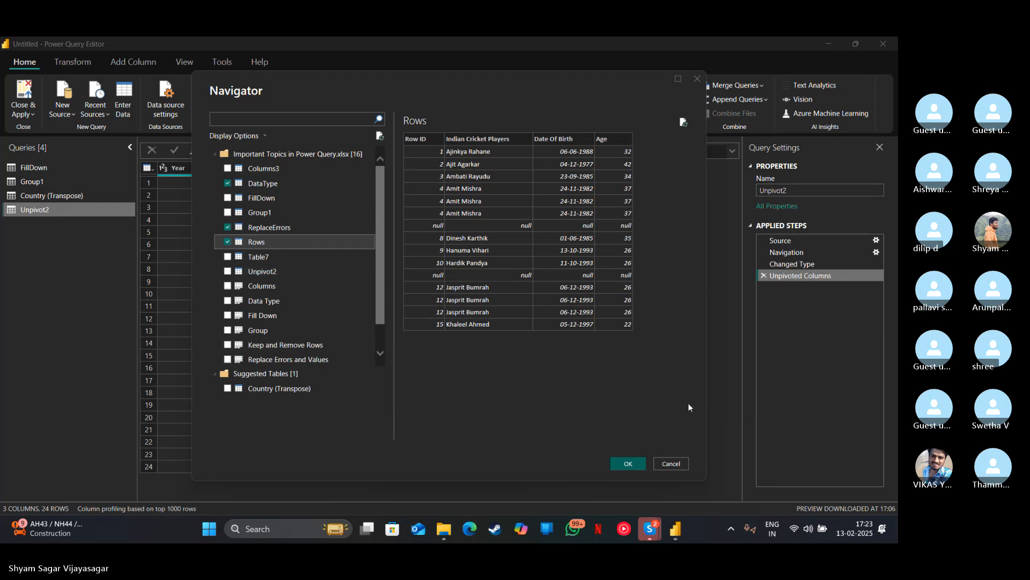
left_click(629, 461)
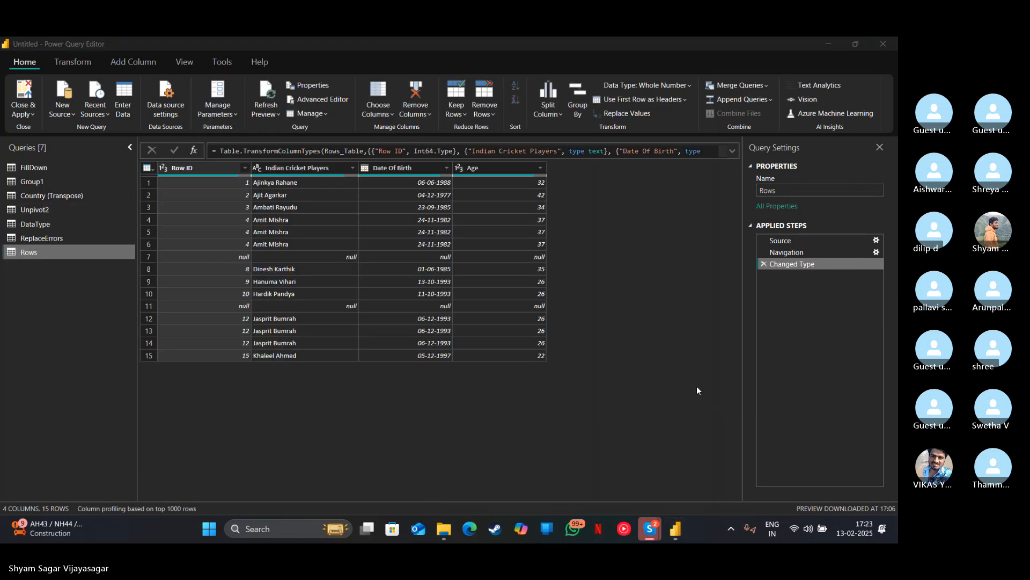
Replace the value ABC in the Date Of Birth column of the DataType query with a valid birth date.
left_click(60, 230)
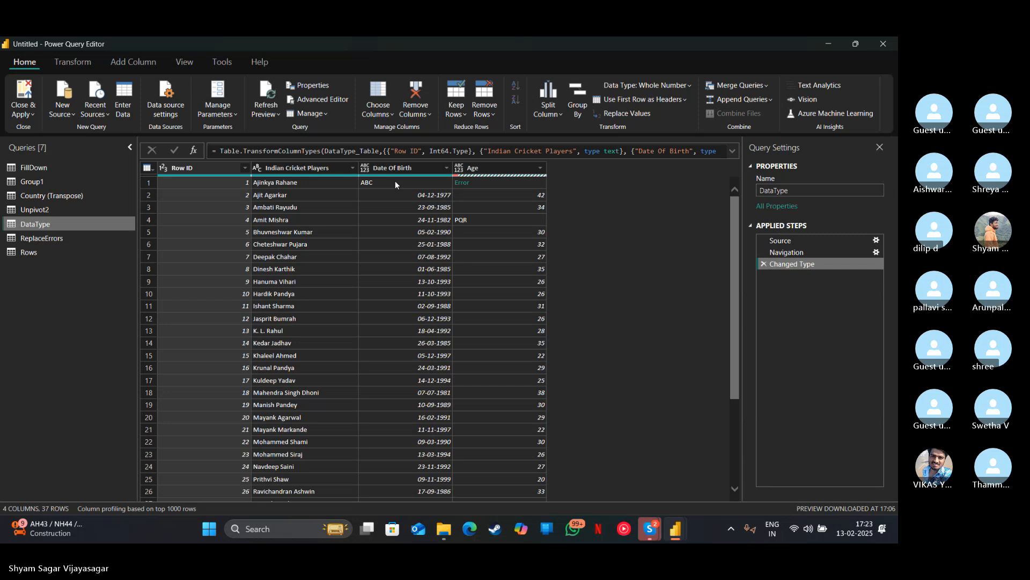
left_click(72, 61)
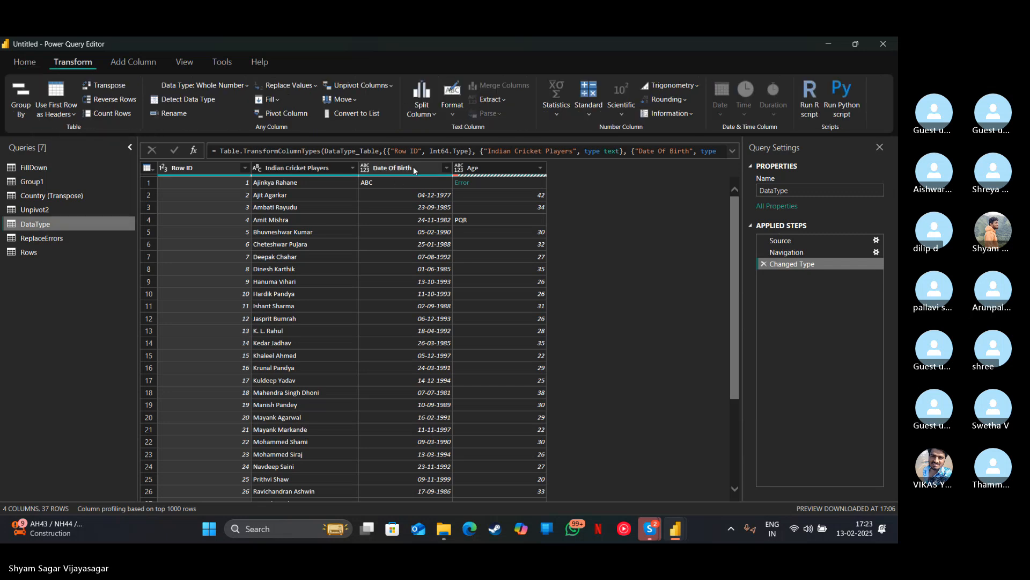
left_click(413, 167)
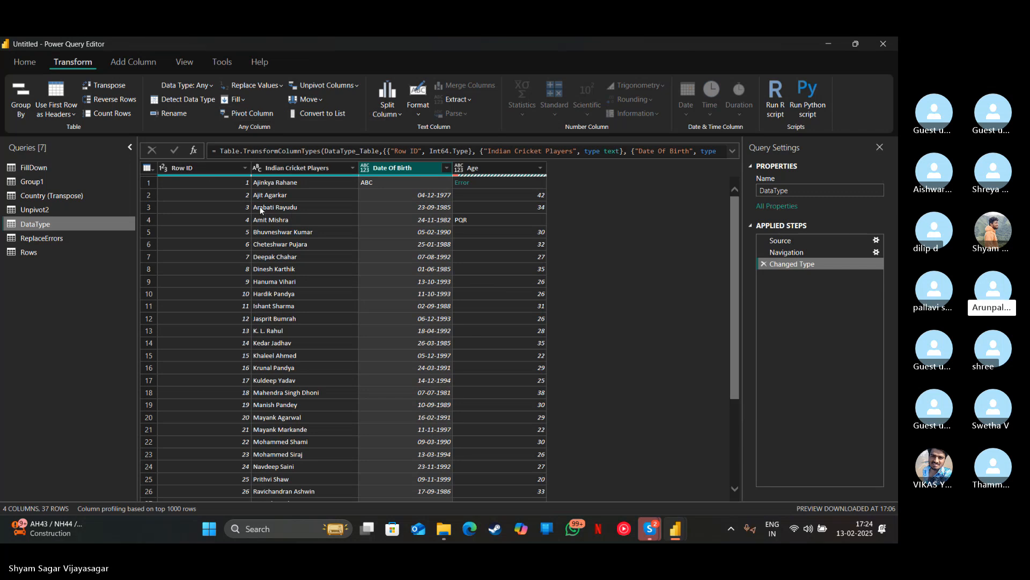
left_click(257, 85)
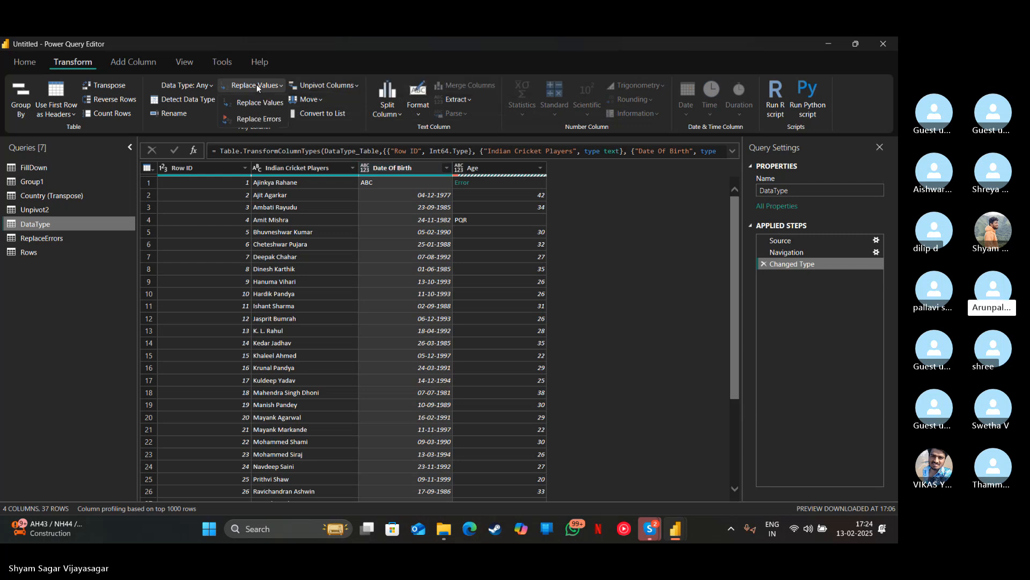
left_click(256, 100)
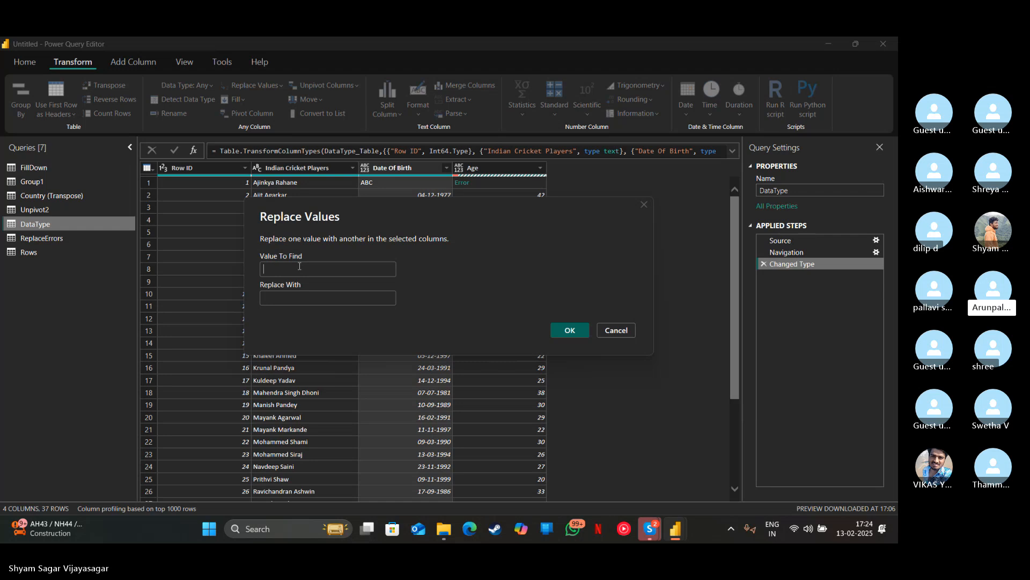
type("A")
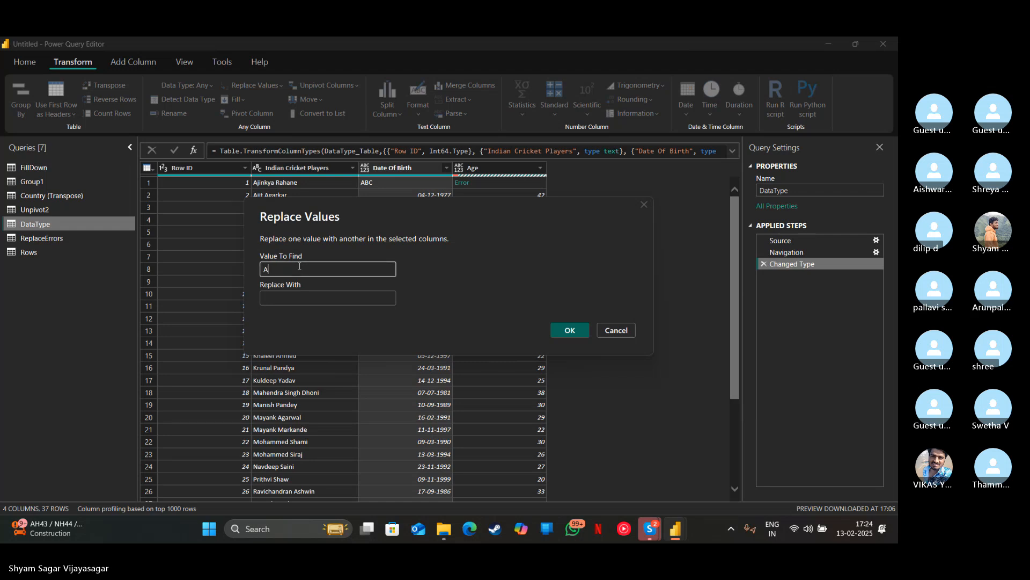
type("BC")
left_click(315, 300)
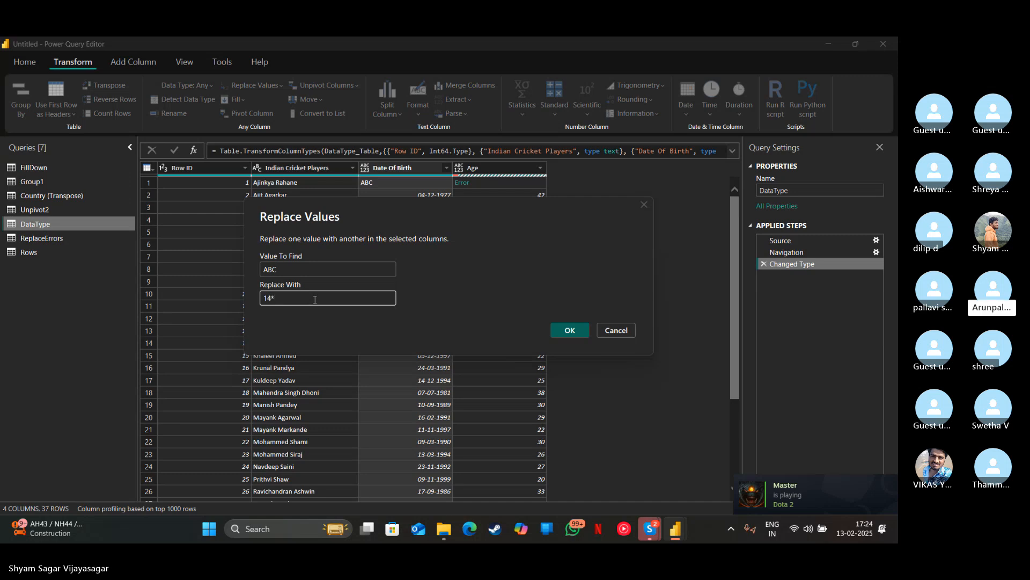
type("12")
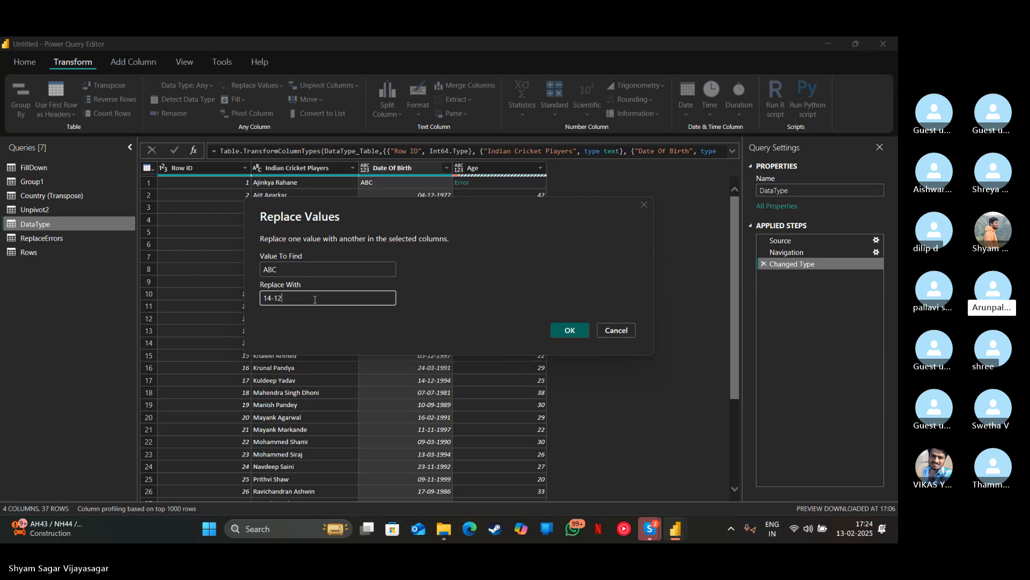
type("-1999")
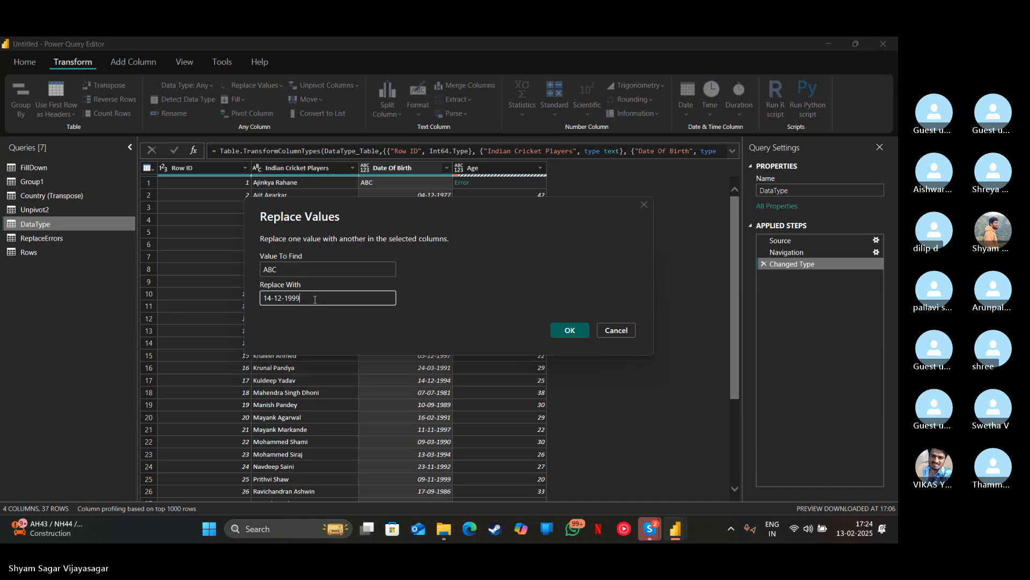
left_click(558, 331)
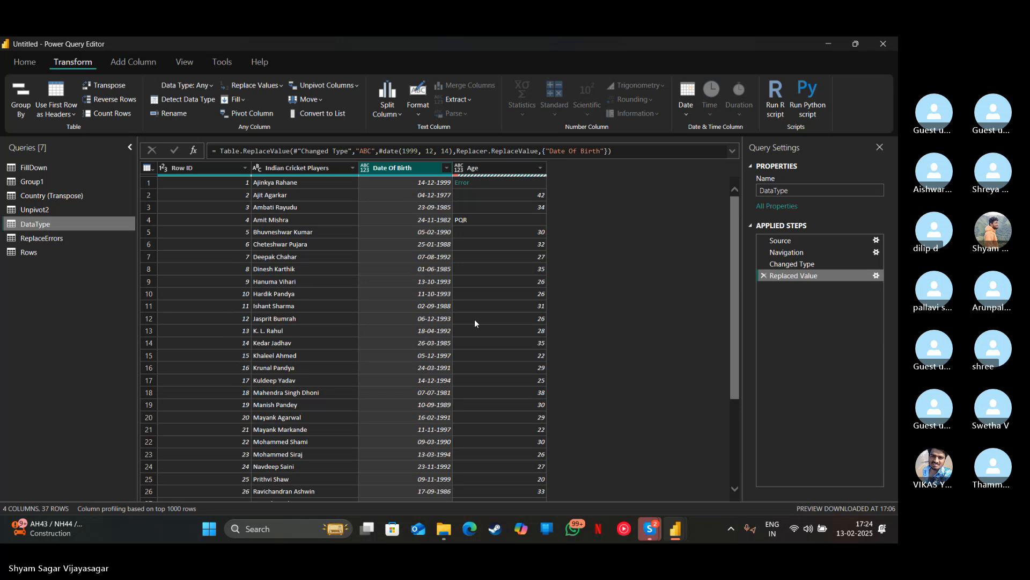
Remove the Replaced Value step from the DataType query.
left_click(477, 168)
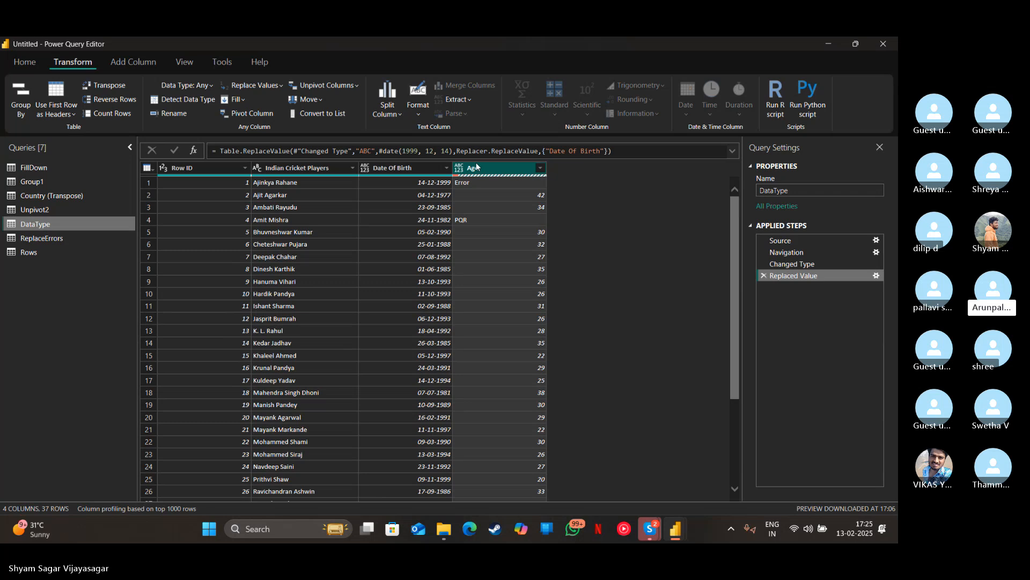
left_click(406, 167)
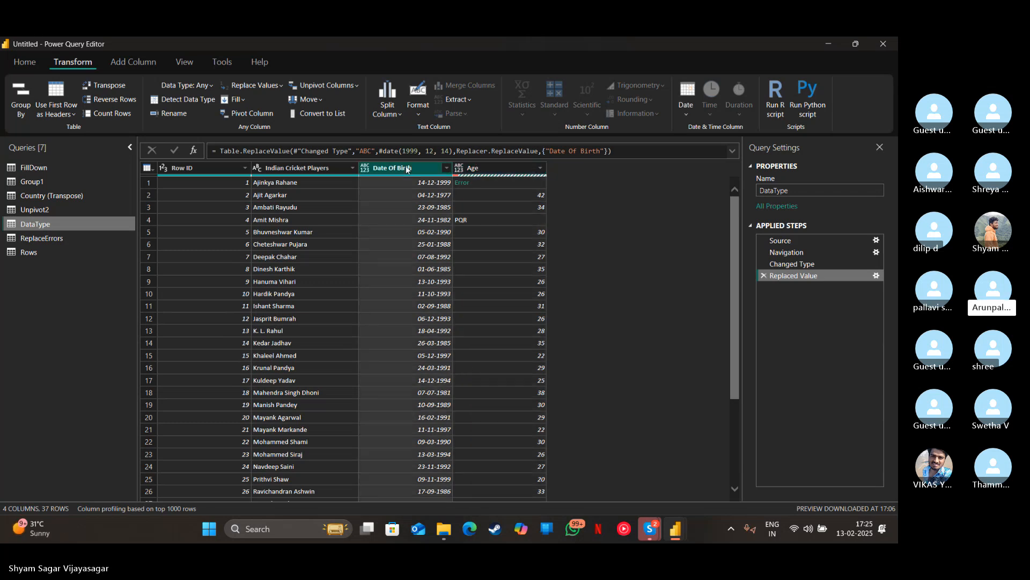
left_click(762, 275)
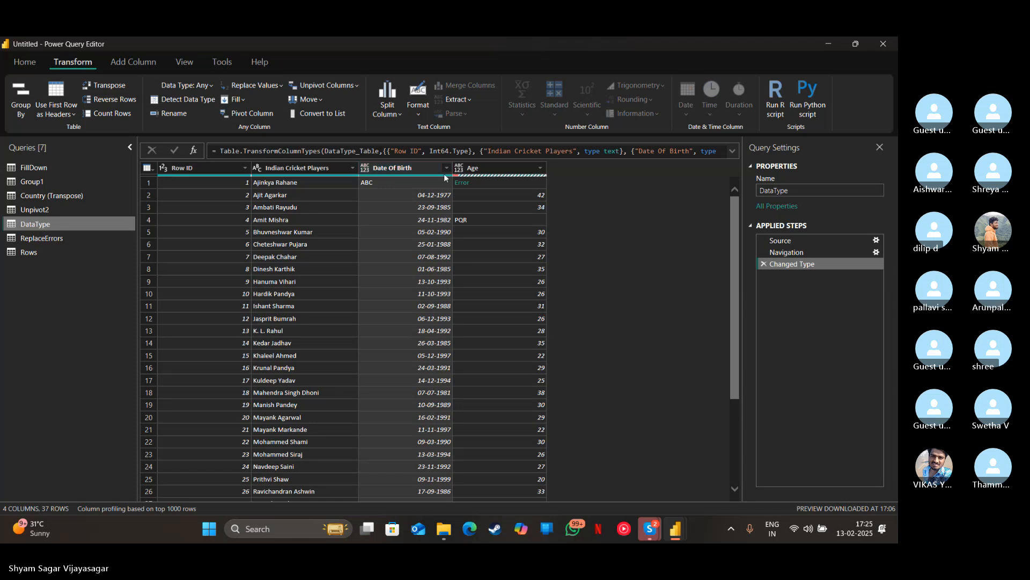
Change the data type of the Date Of Birth column in the DataType query to Date.
left_click(447, 168)
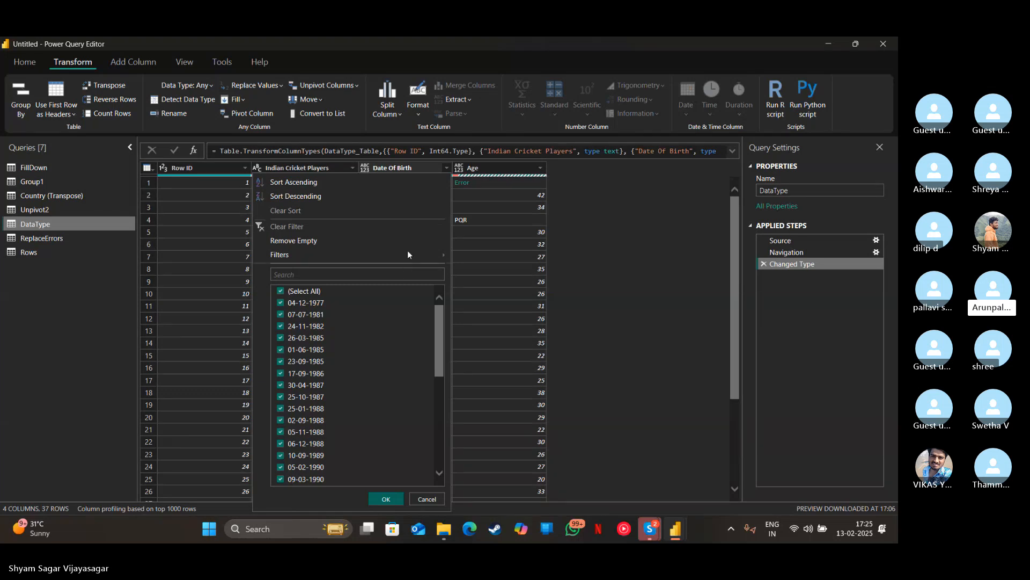
left_click(365, 168)
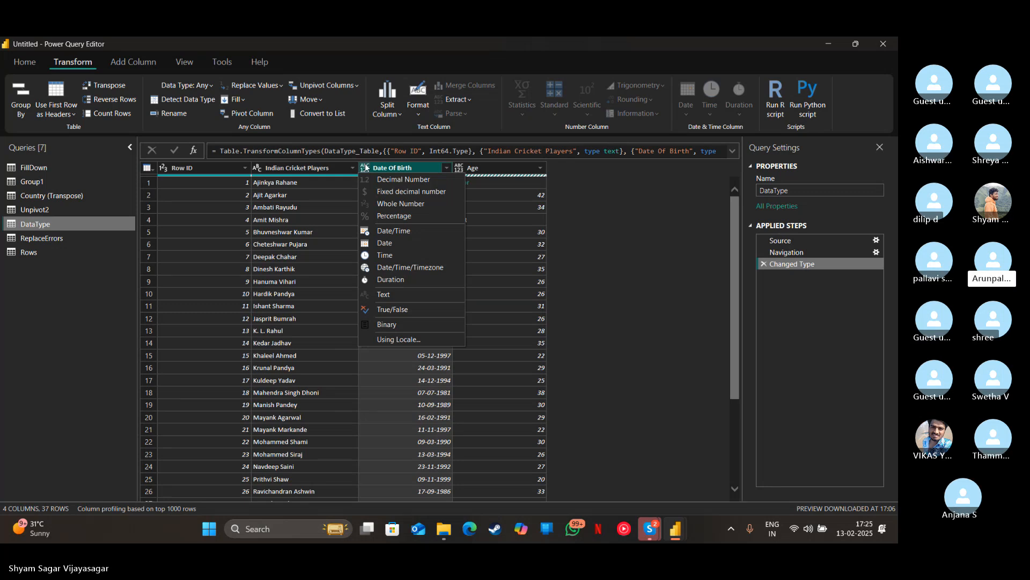
left_click(386, 244)
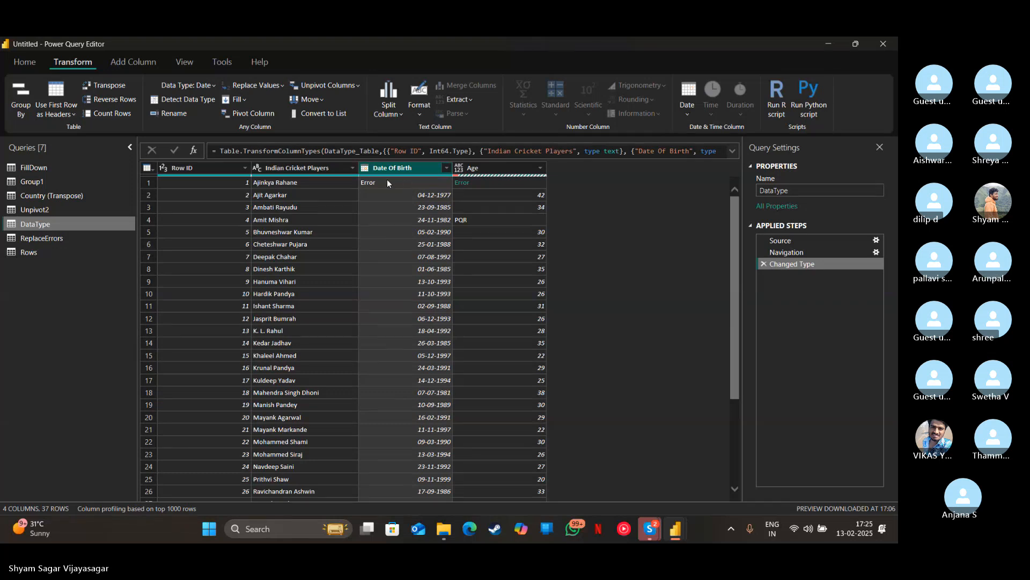
Replace the errors in the Date Of Birth column of the DataType query with a valid birth date.
left_click(280, 86)
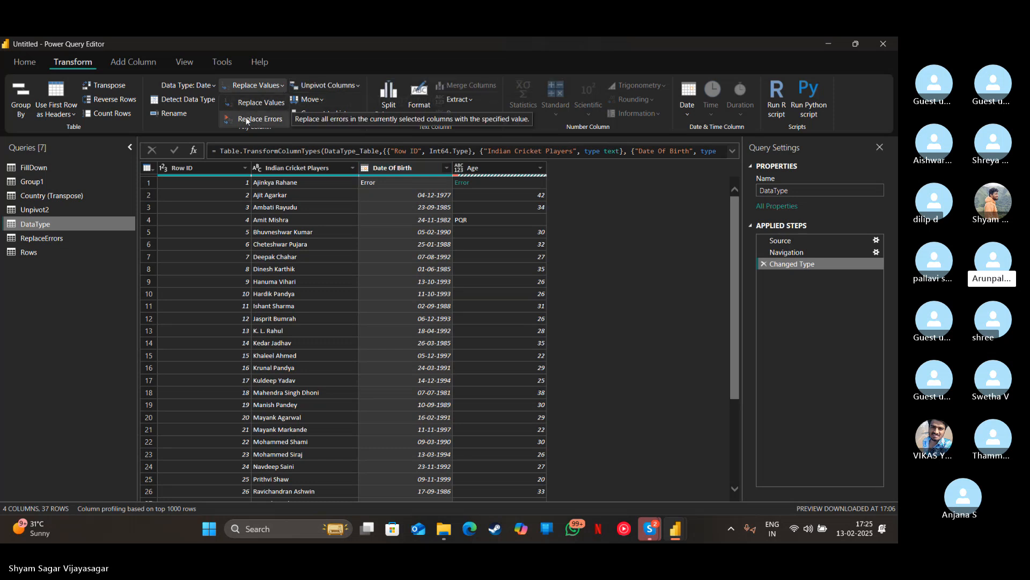
left_click(245, 118)
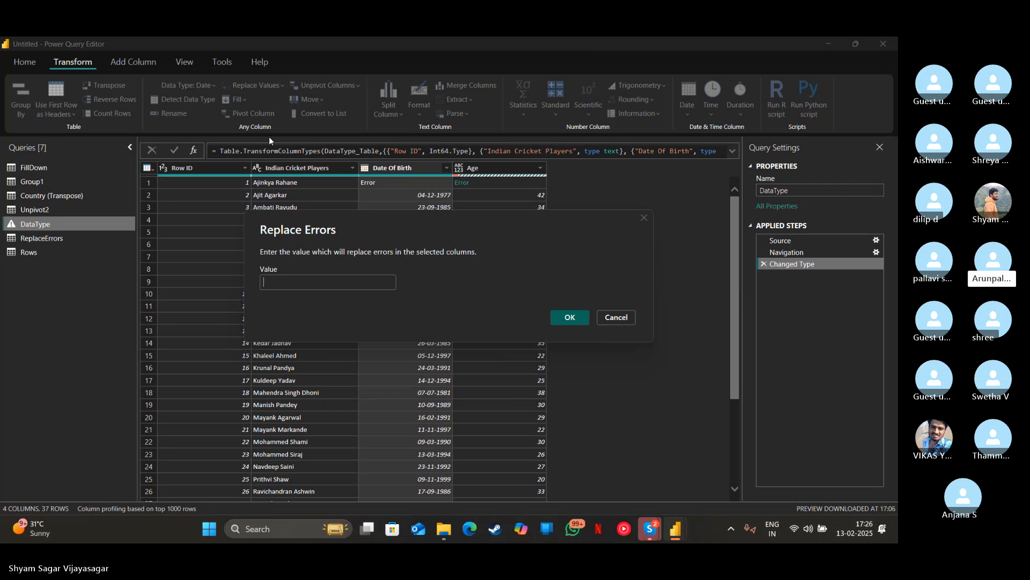
type("14-")
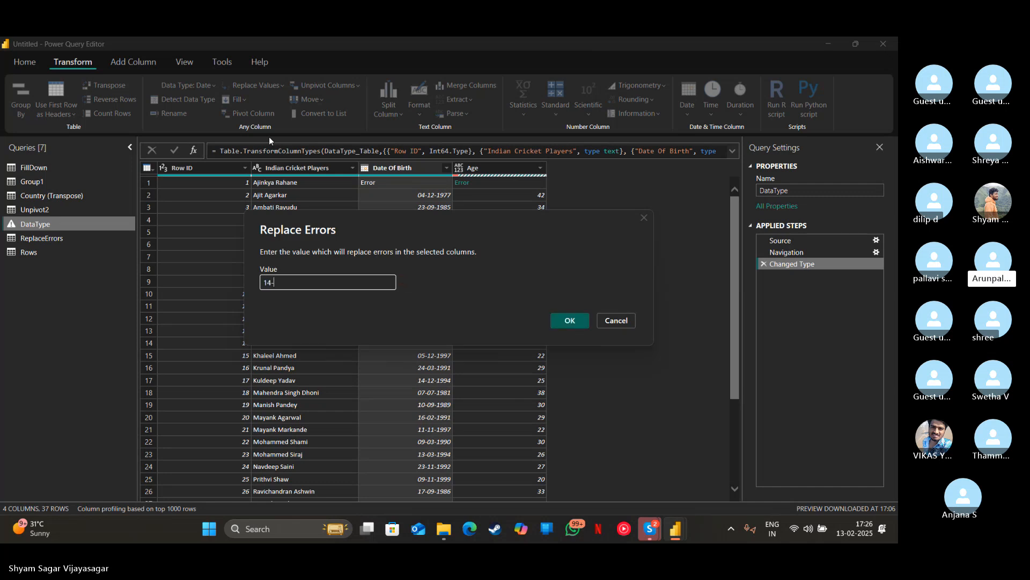
type("12-1999")
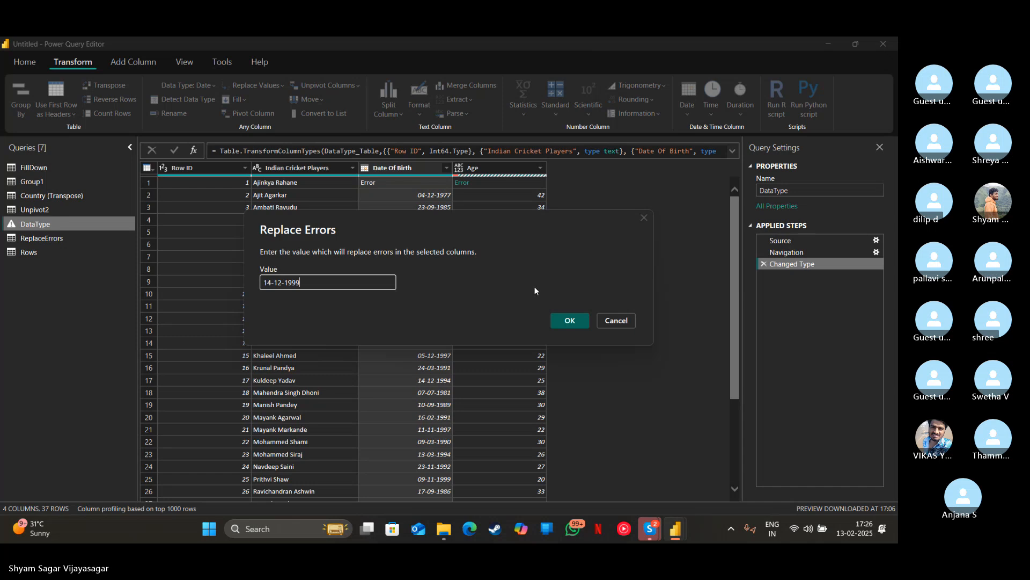
left_click(555, 320)
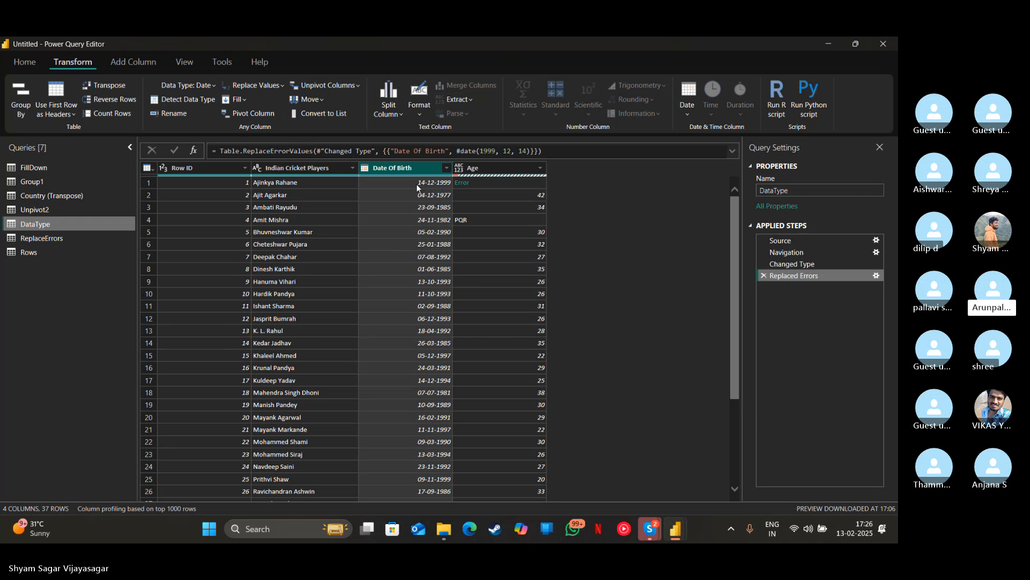
Replace the errors in the Age column of the DataType query with 25.
left_click(485, 168)
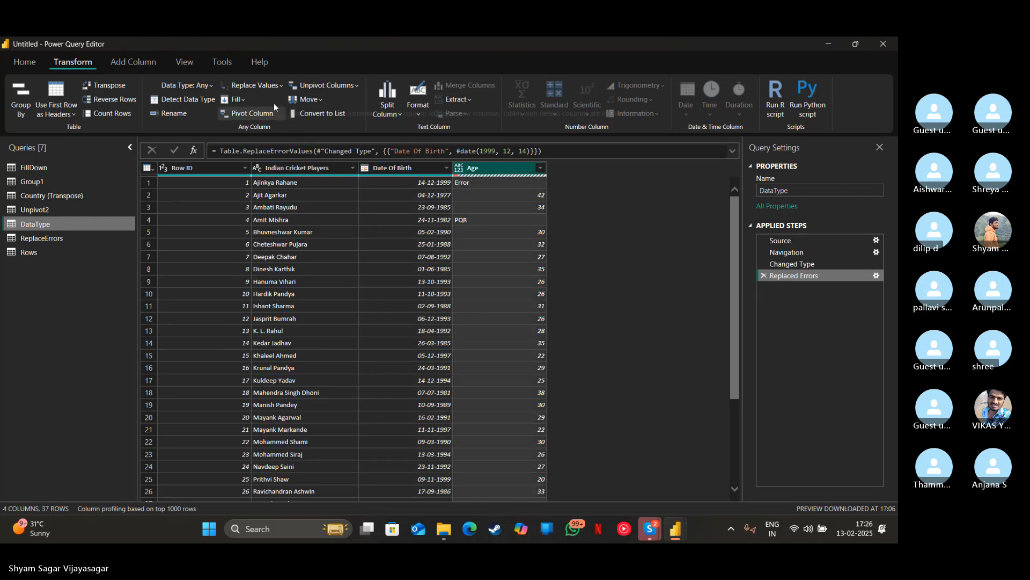
left_click(270, 85)
left_click(268, 117)
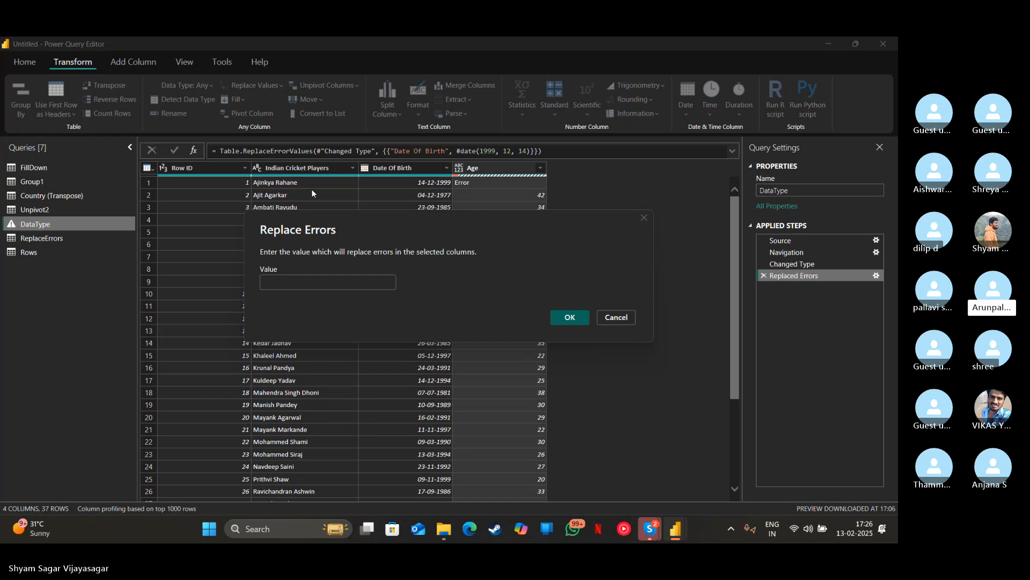
left_click(354, 286)
type("25")
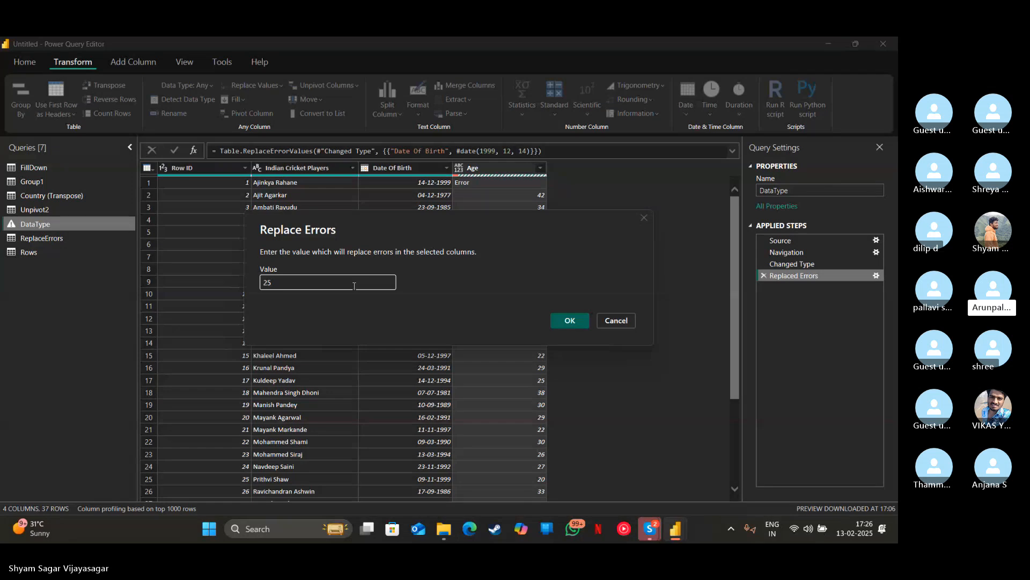
left_click(584, 321)
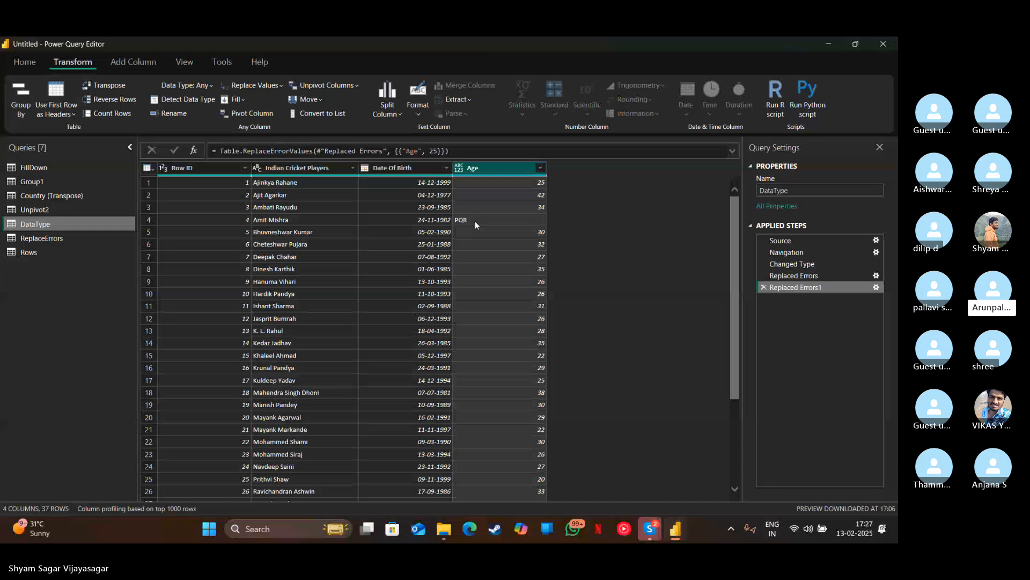
Remove the Replaced Errors1 step and change the data type of the Age column to Whole Number.
left_click(459, 167)
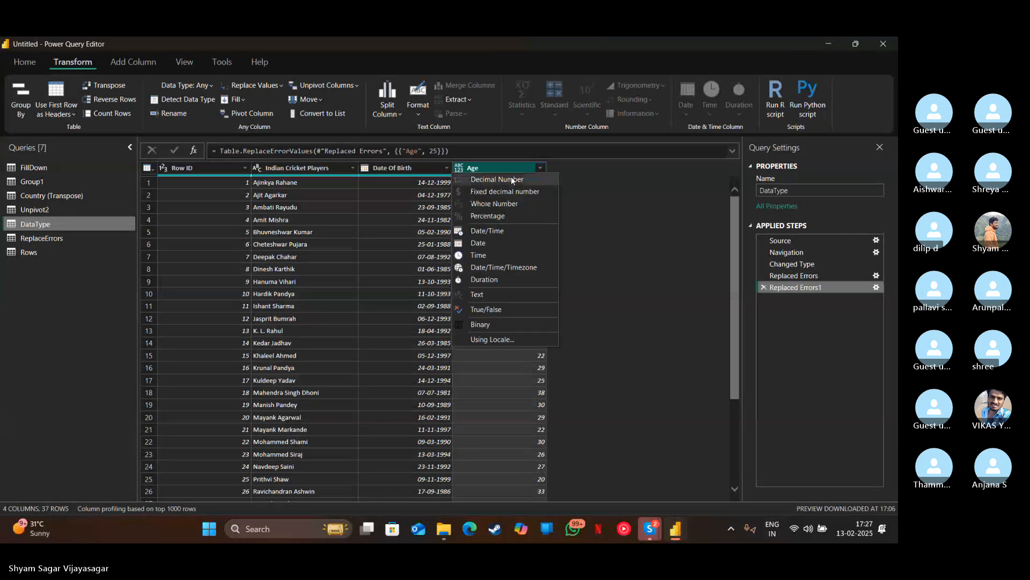
left_click(763, 287)
left_click(458, 167)
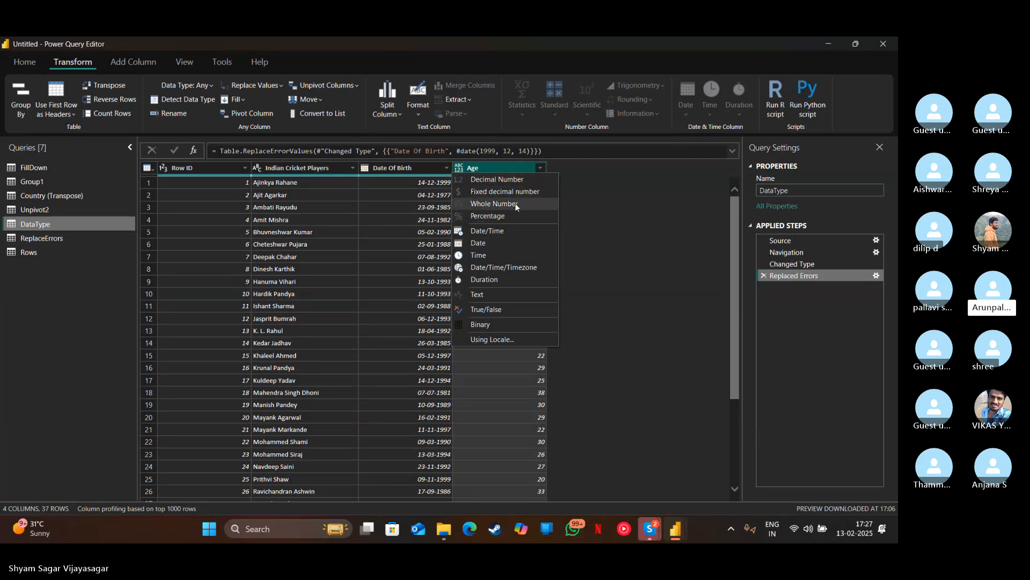
left_click(516, 205)
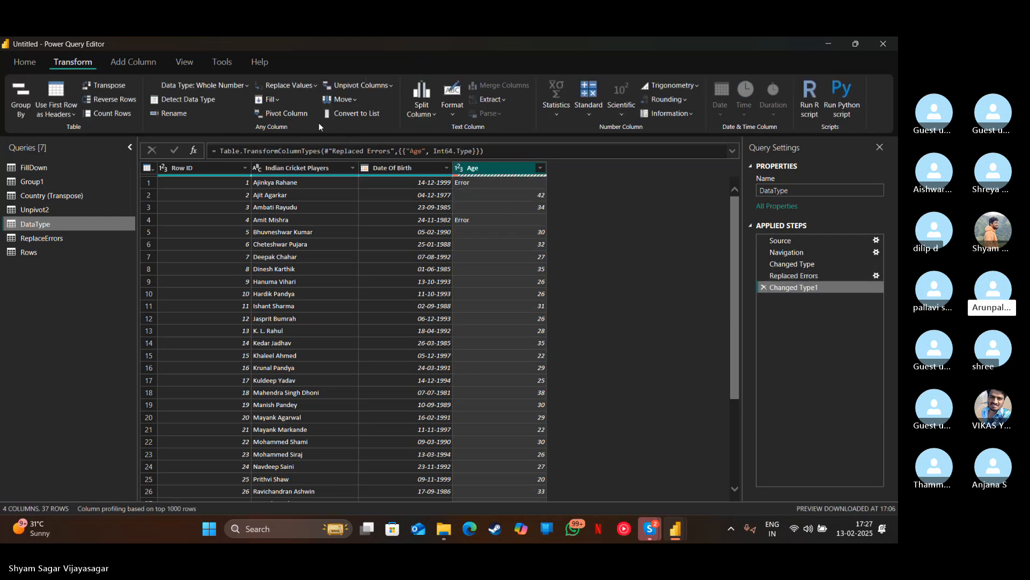
Replace the errors in the whole-number Age column with 25, and remove that replacement from the applied steps.
left_click(314, 86)
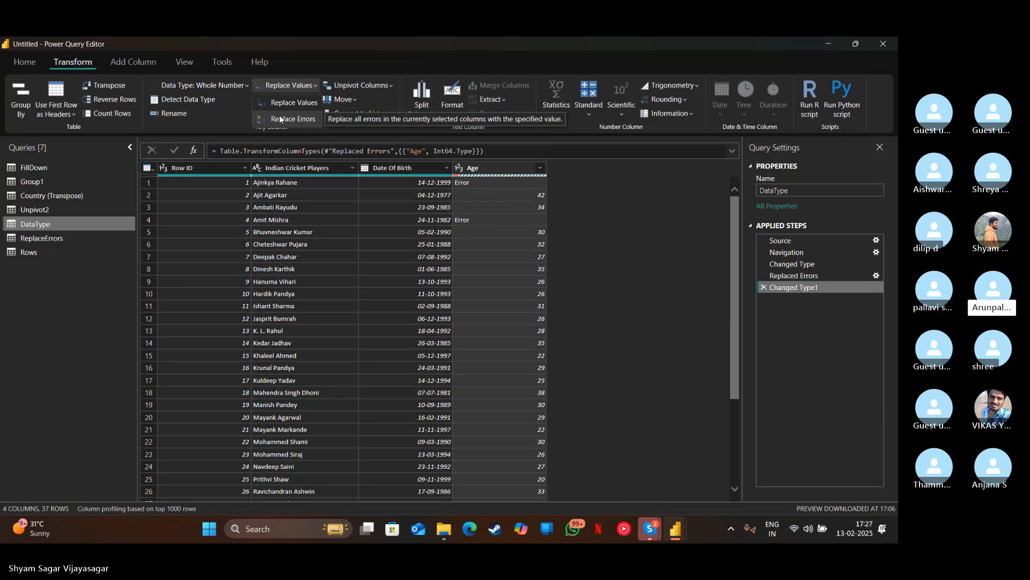
left_click(279, 119)
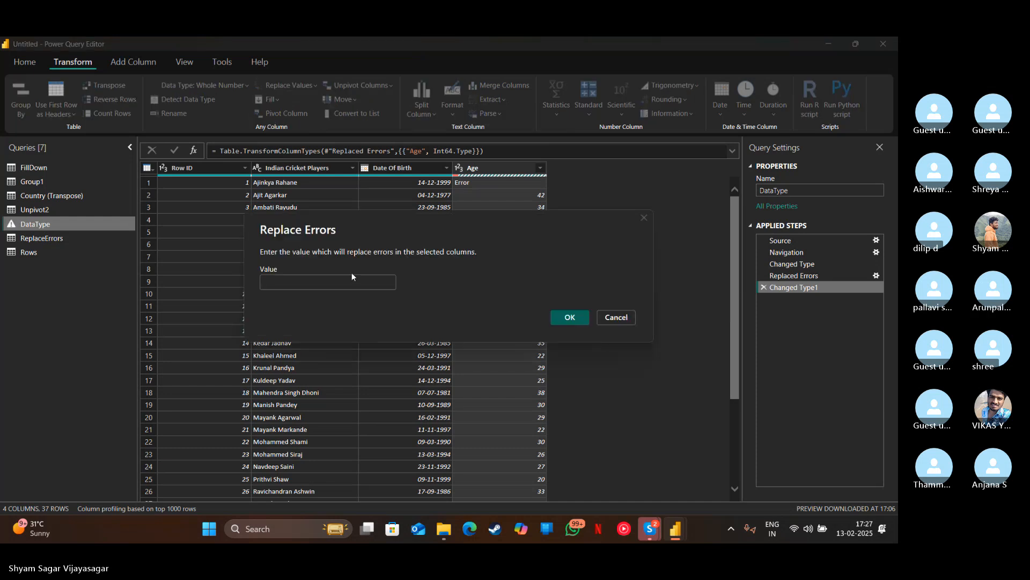
left_click(352, 277)
type("25")
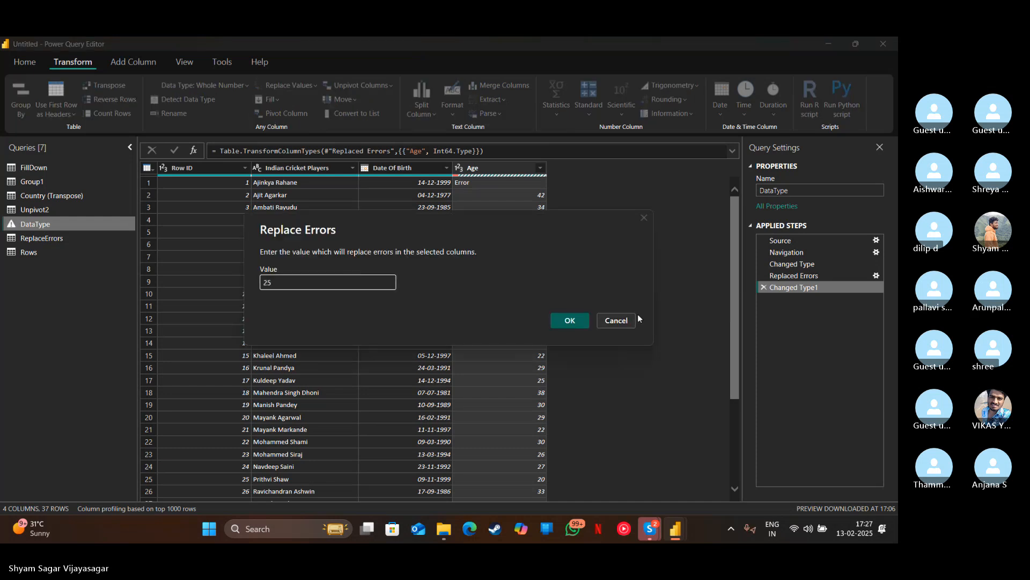
left_click(570, 321)
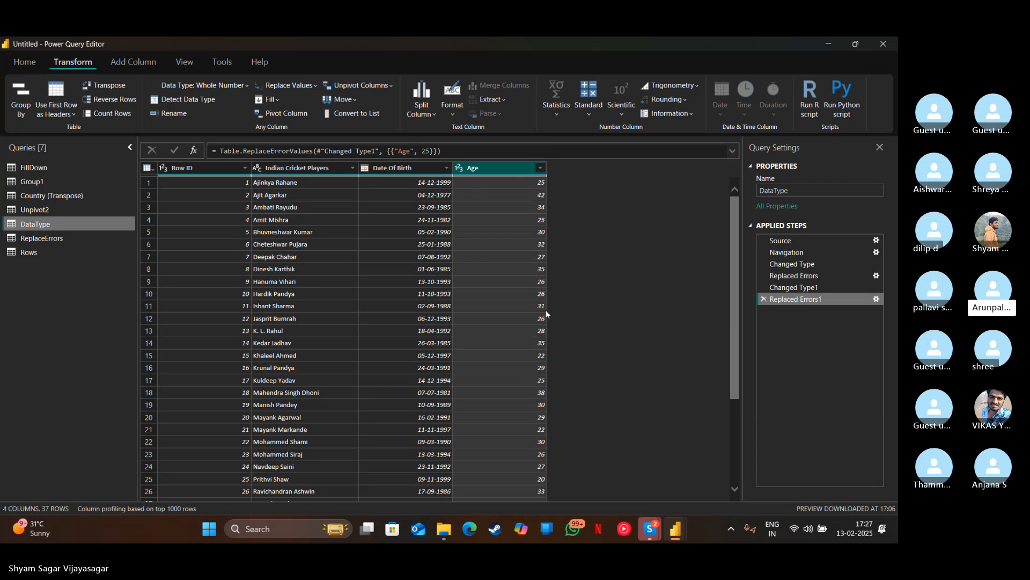
left_click(764, 300)
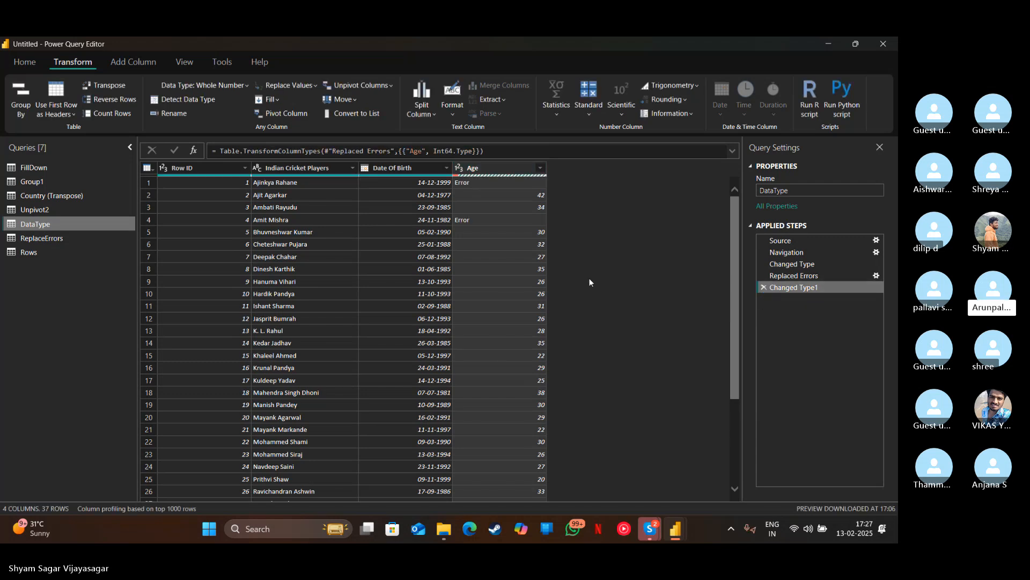
Keep only the rows with errors in the Age column, and remove the Kept Errors step again.
left_click(21, 65)
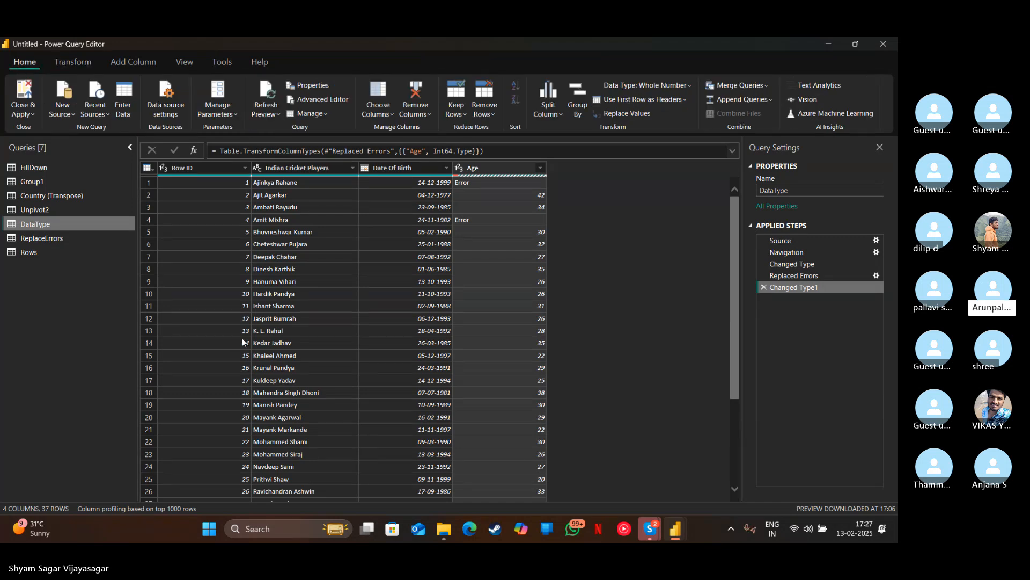
left_click(462, 108)
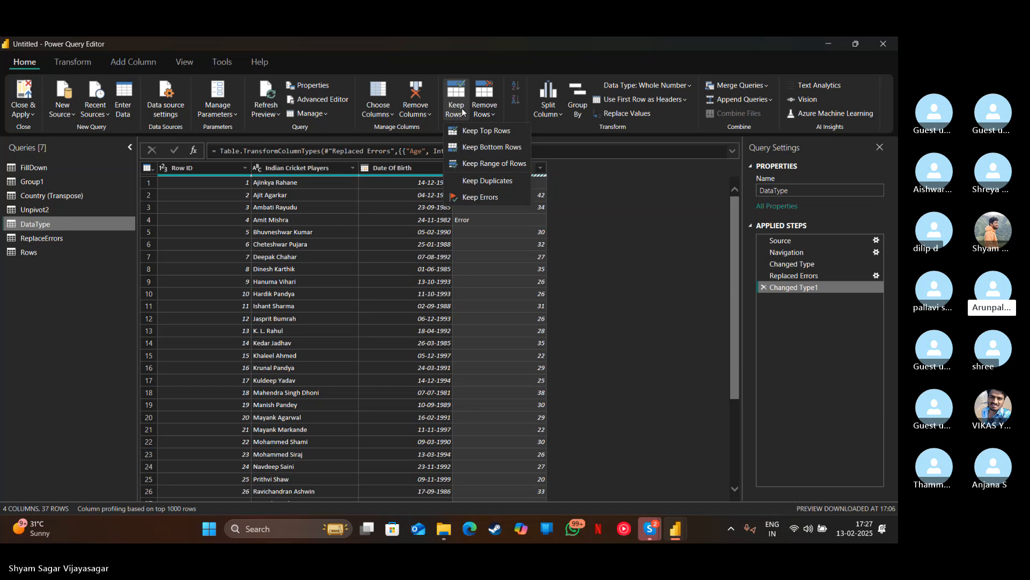
left_click(475, 197)
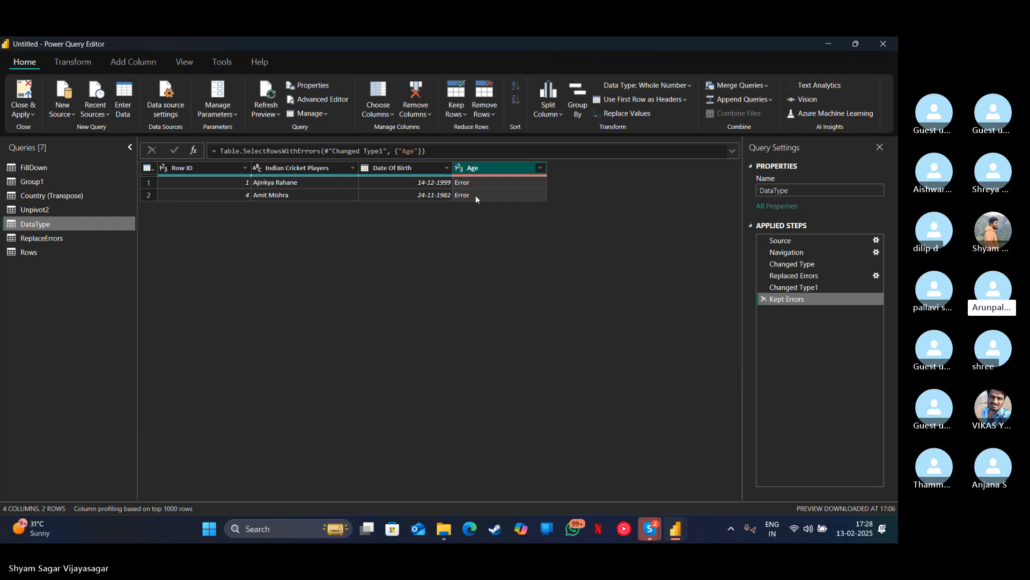
left_click(768, 302)
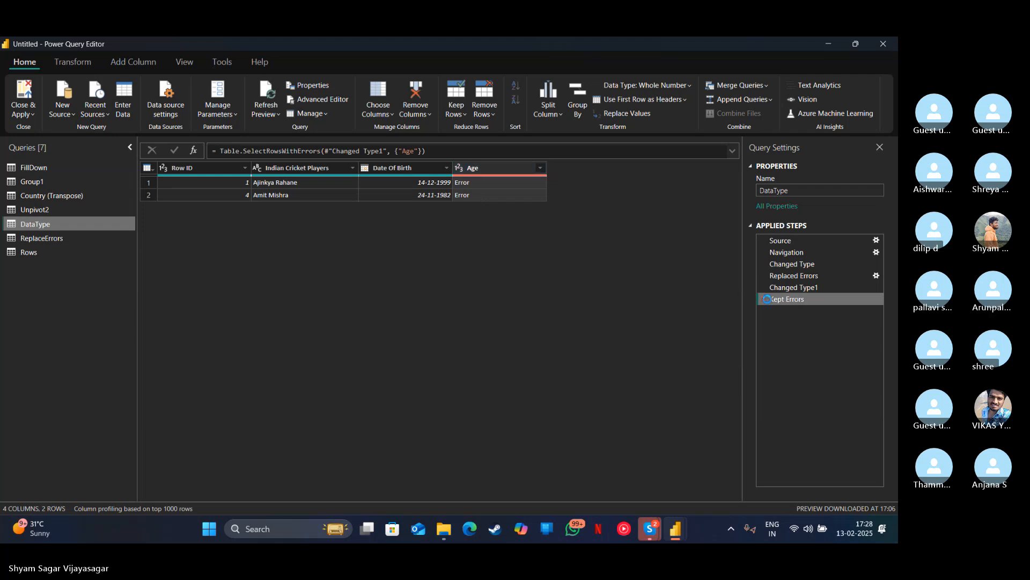
left_click(766, 298)
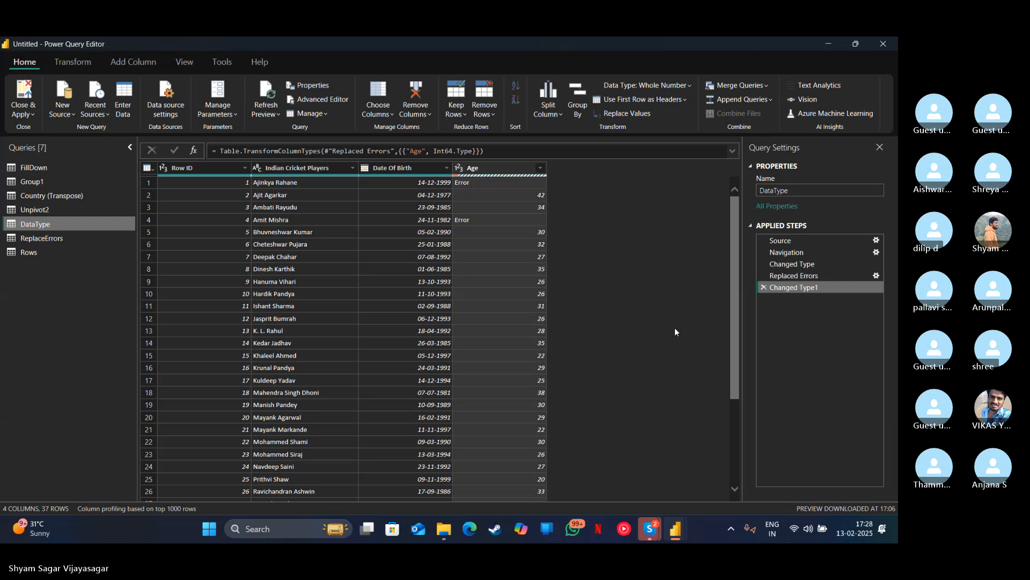
Remove the rows that have errors in the Age column of the DataType query.
left_click(485, 113)
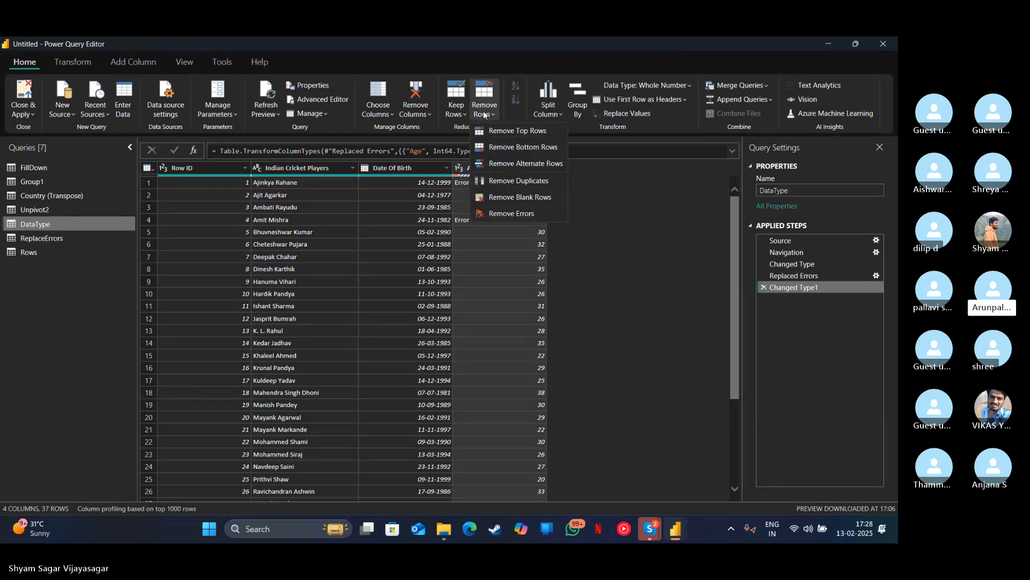
left_click(507, 215)
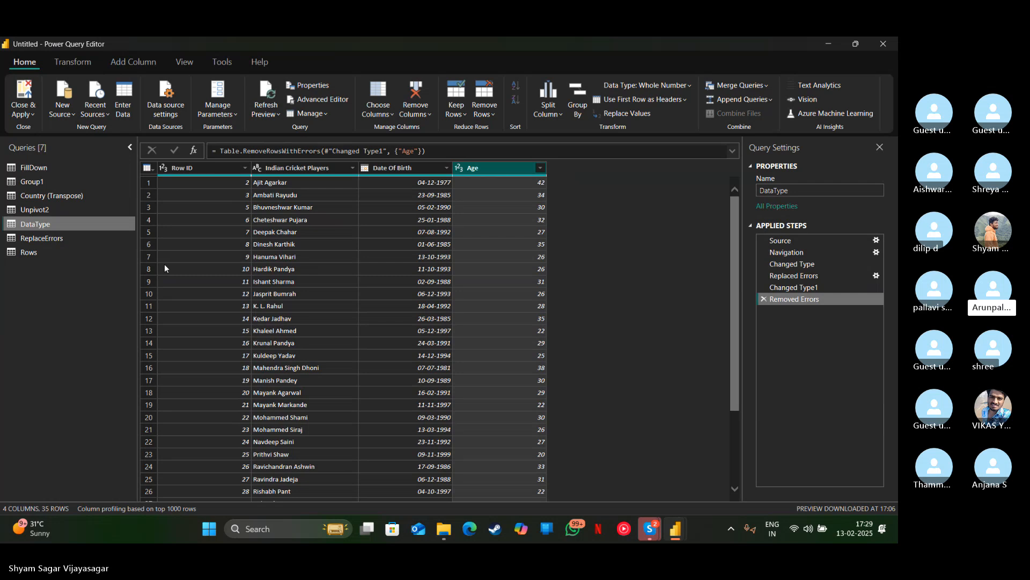
Remove the blank rows and the rows with duplicate Row ID values from the Rows query.
left_click(79, 243)
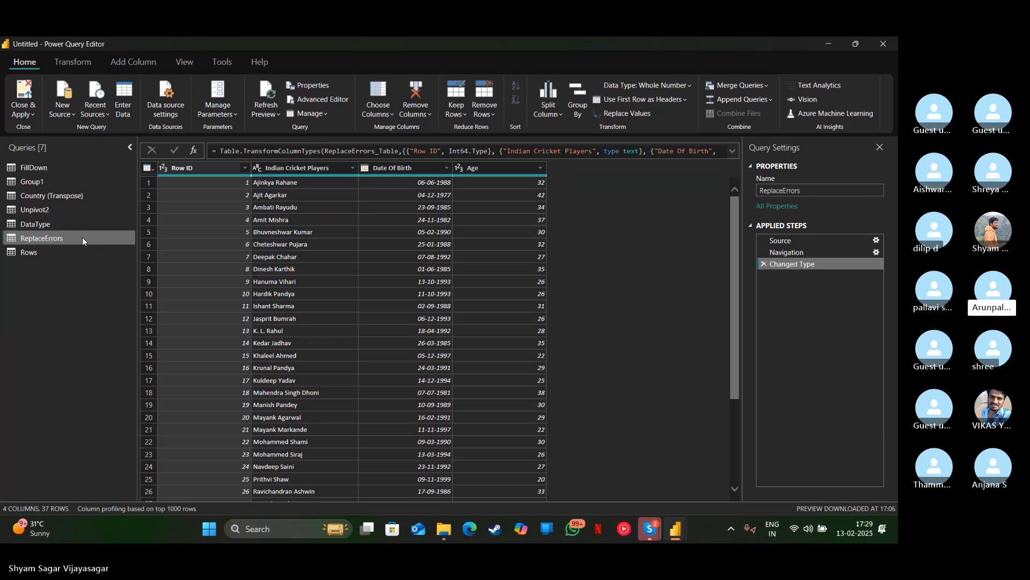
left_click(56, 256)
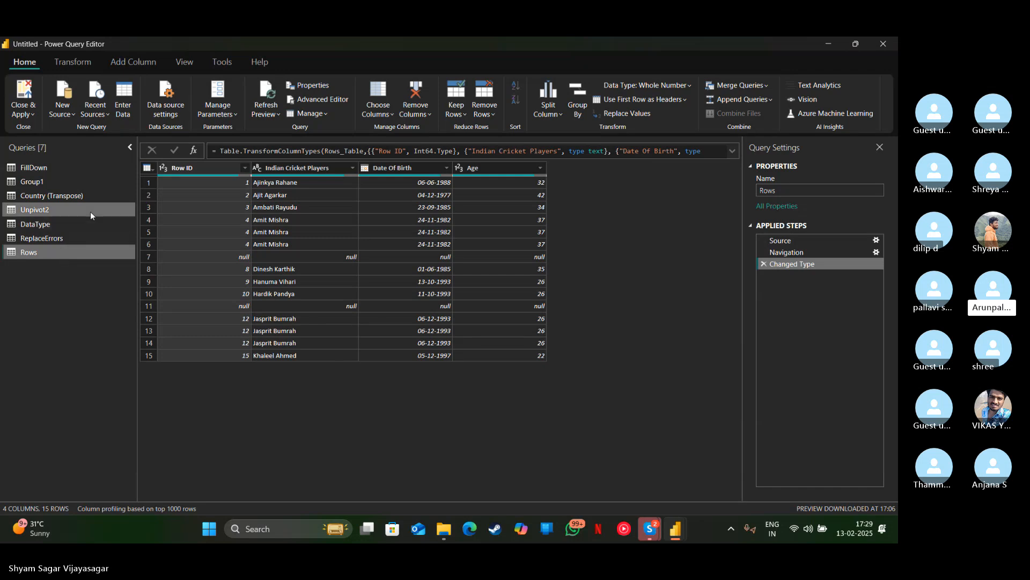
left_click(484, 111)
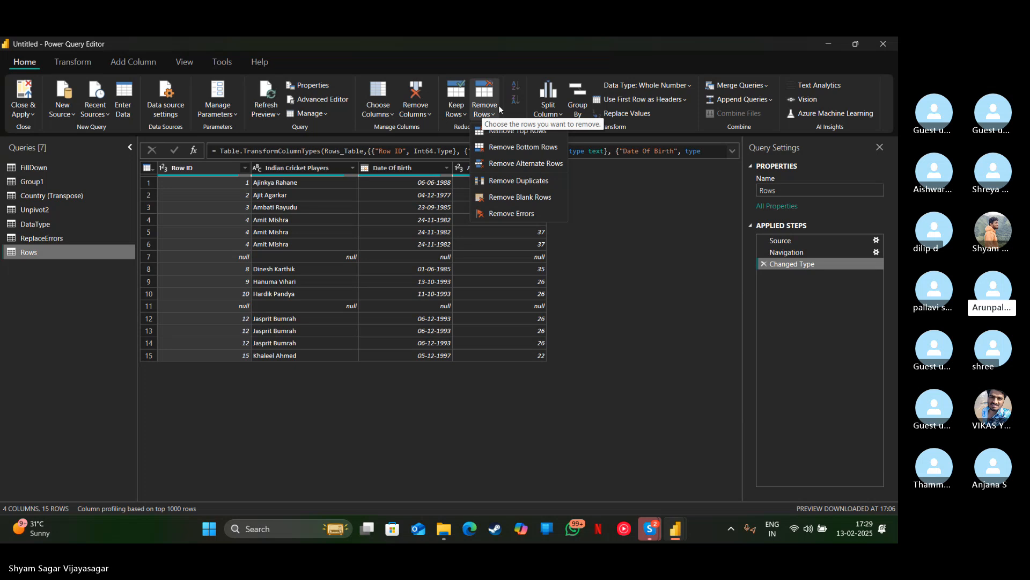
left_click(523, 196)
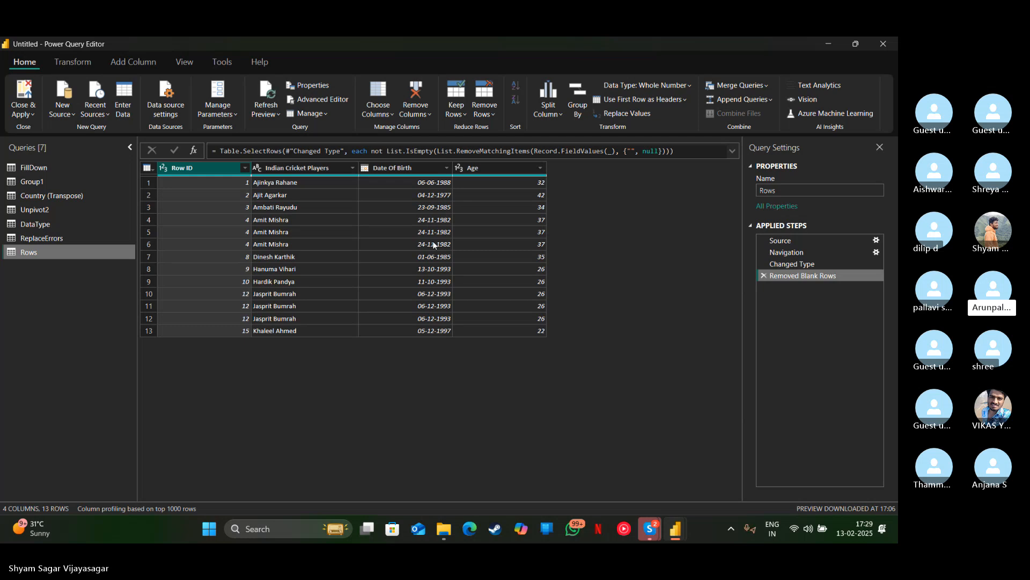
left_click(479, 114)
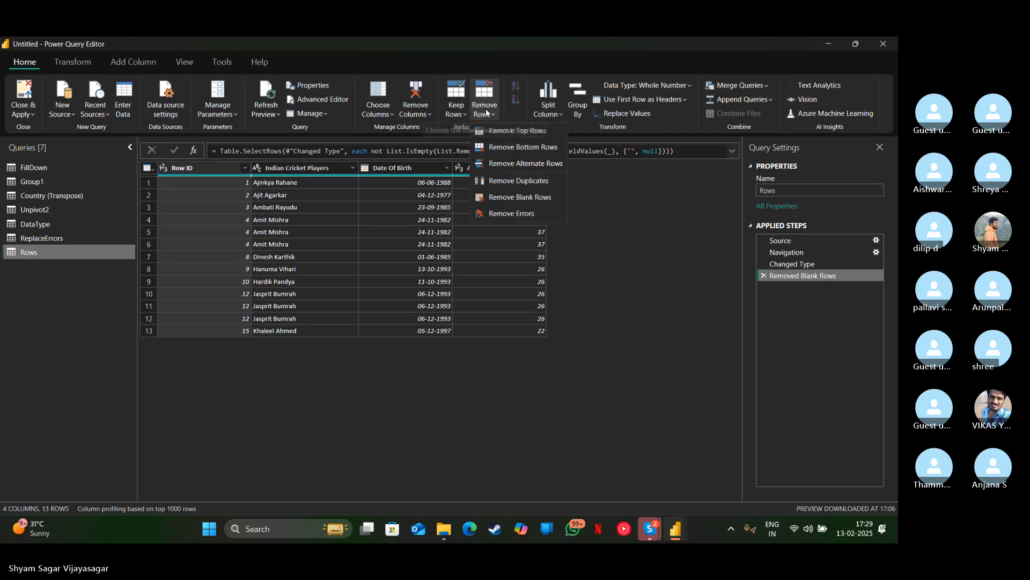
left_click(536, 180)
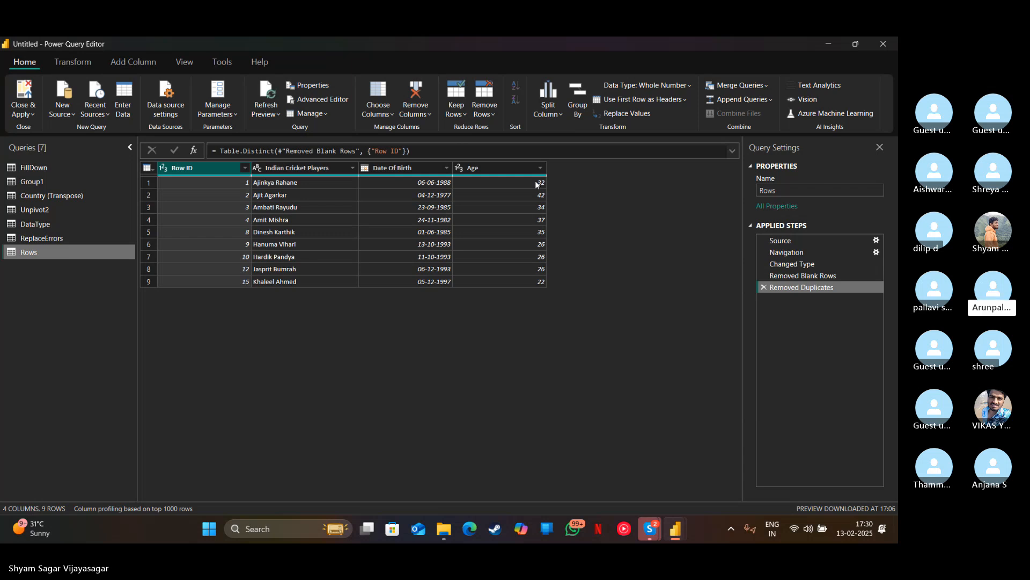
Keep a range of 7 rows in the Rows query, with row 3 as the first row.
left_click(461, 108)
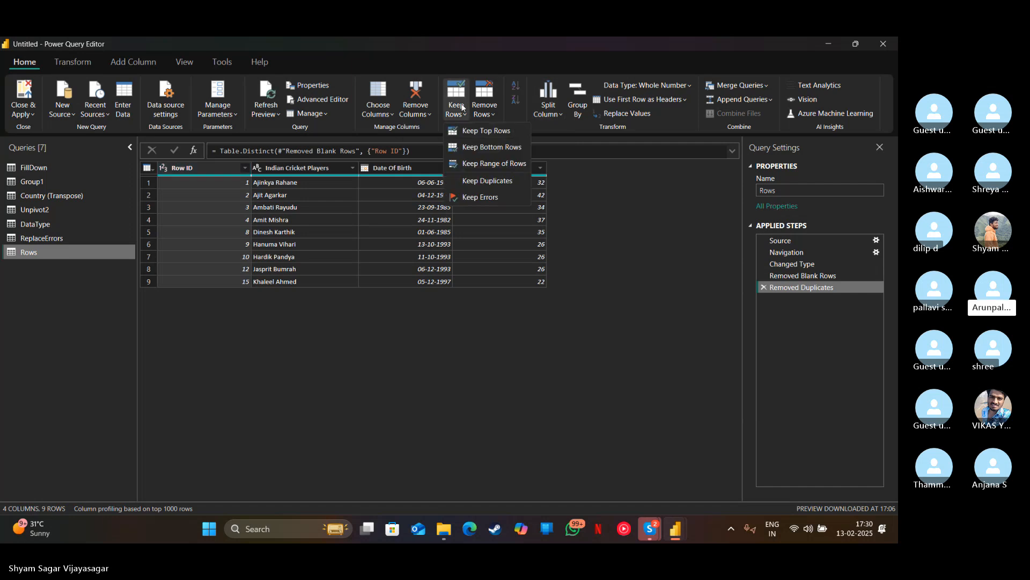
left_click(482, 165)
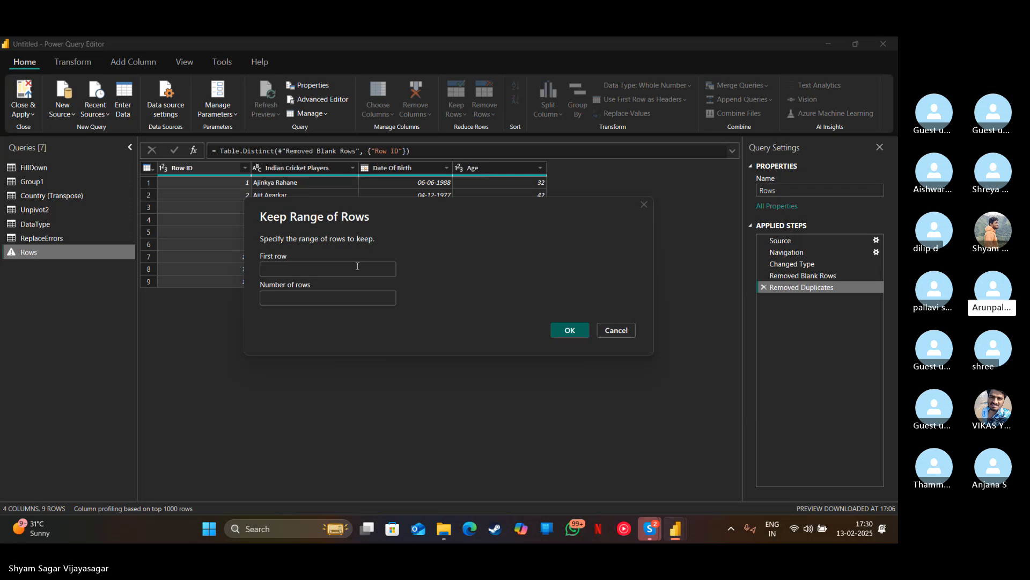
type("3")
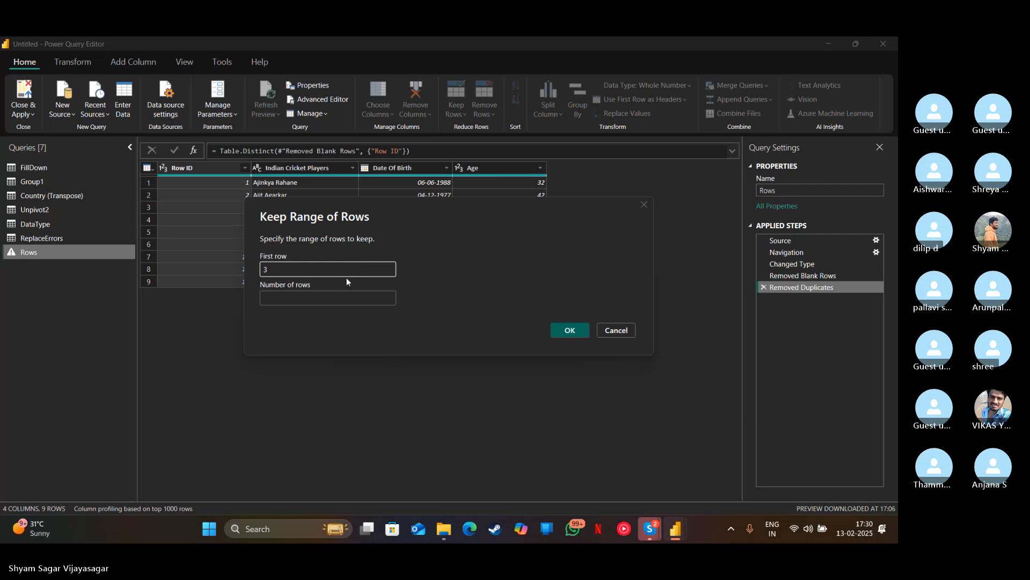
left_click(344, 297)
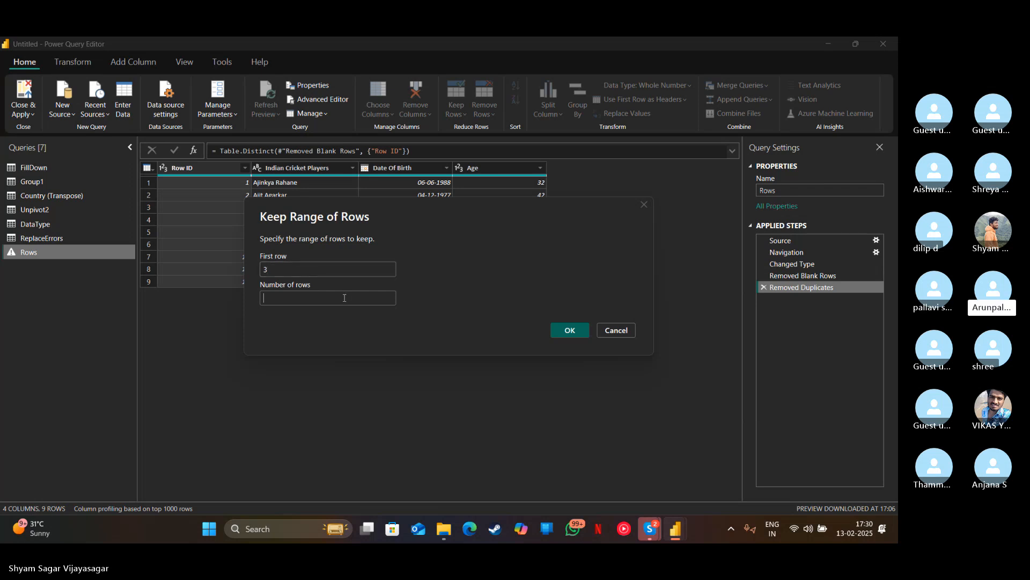
type("7")
left_click(569, 330)
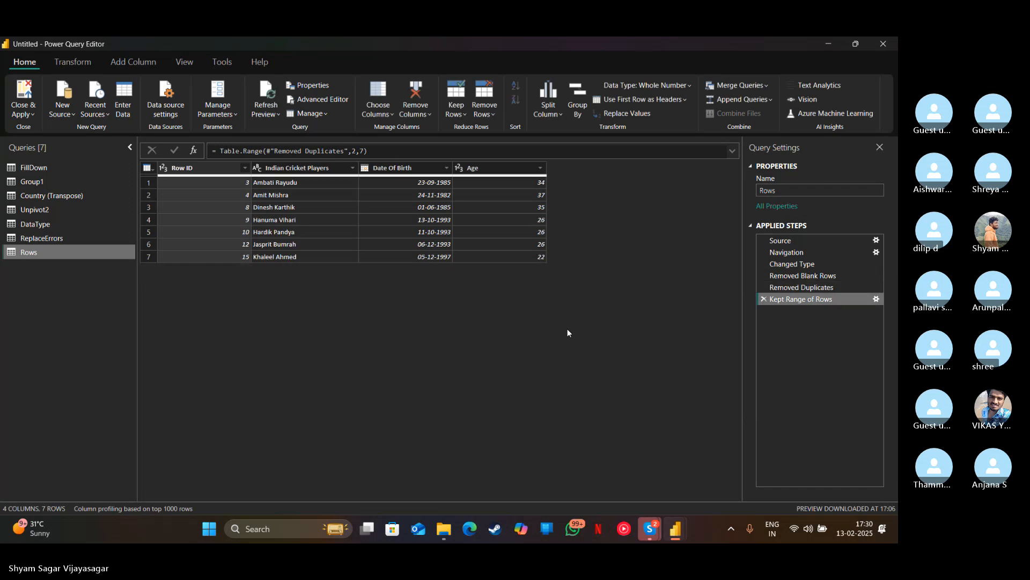
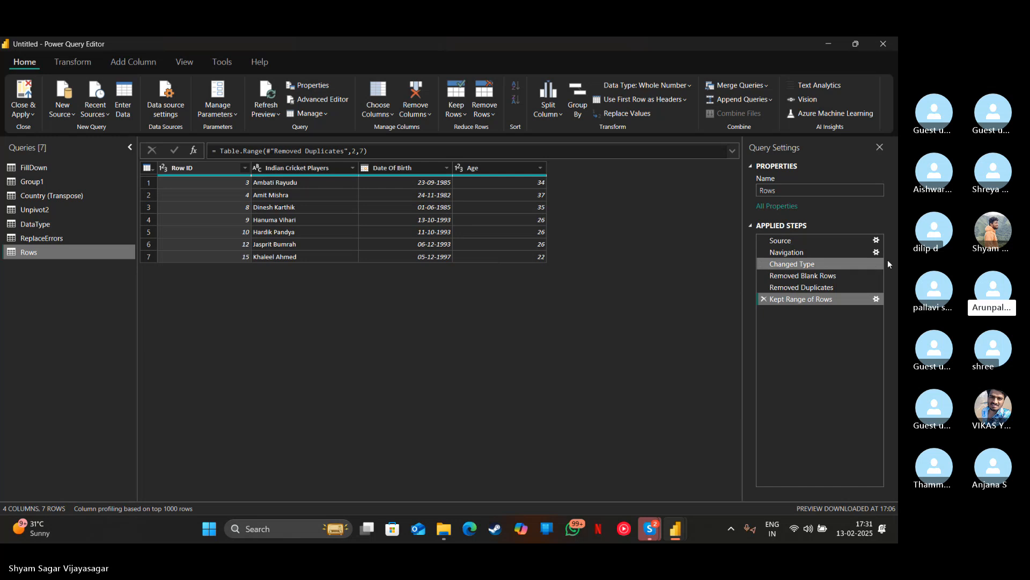
Close the Power Query Editor and apply all query changes to the report.
left_click(31, 114)
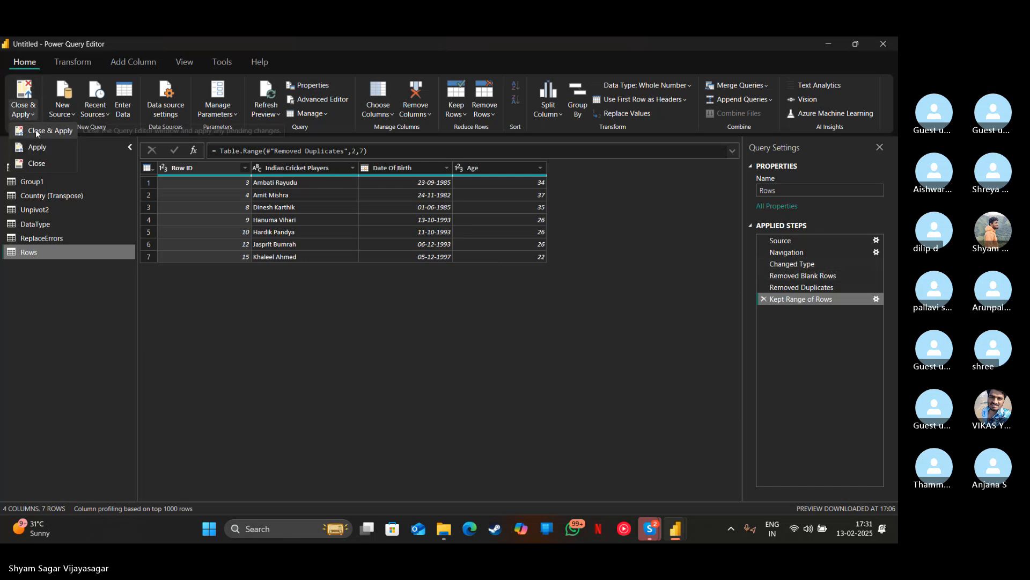
left_click(36, 131)
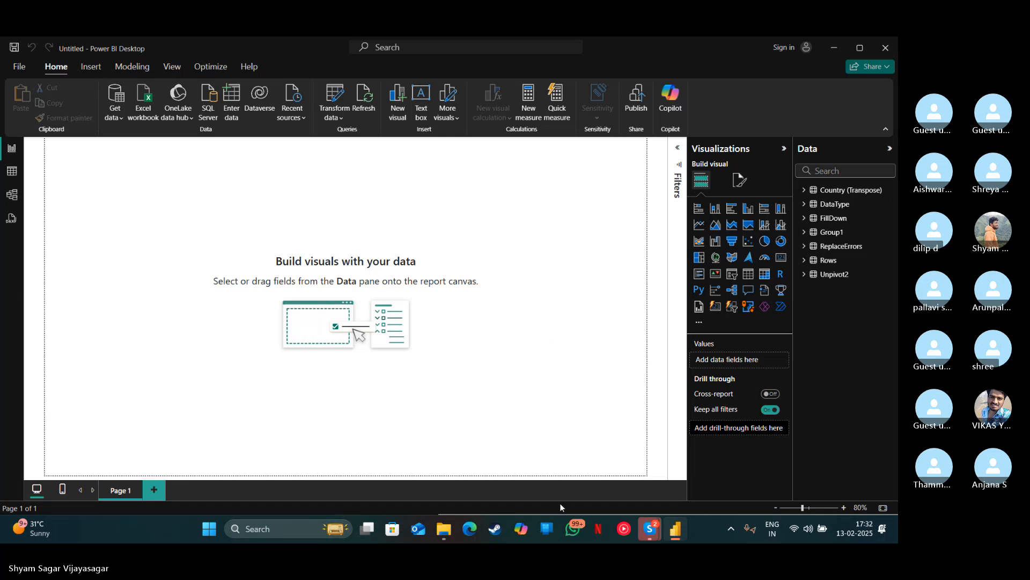
left_click(573, 529)
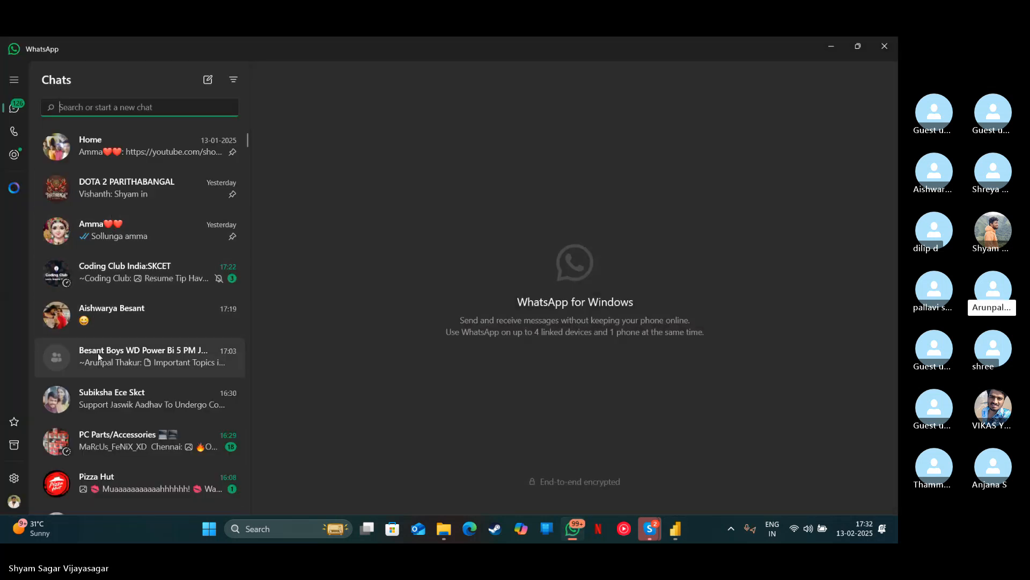
left_click(833, 47)
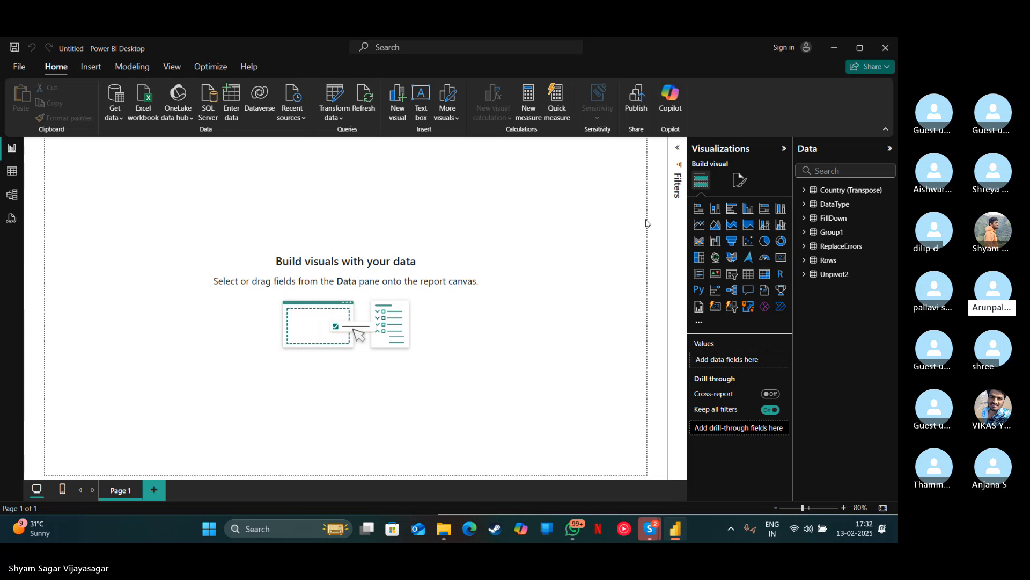
mouse_move(583, 530)
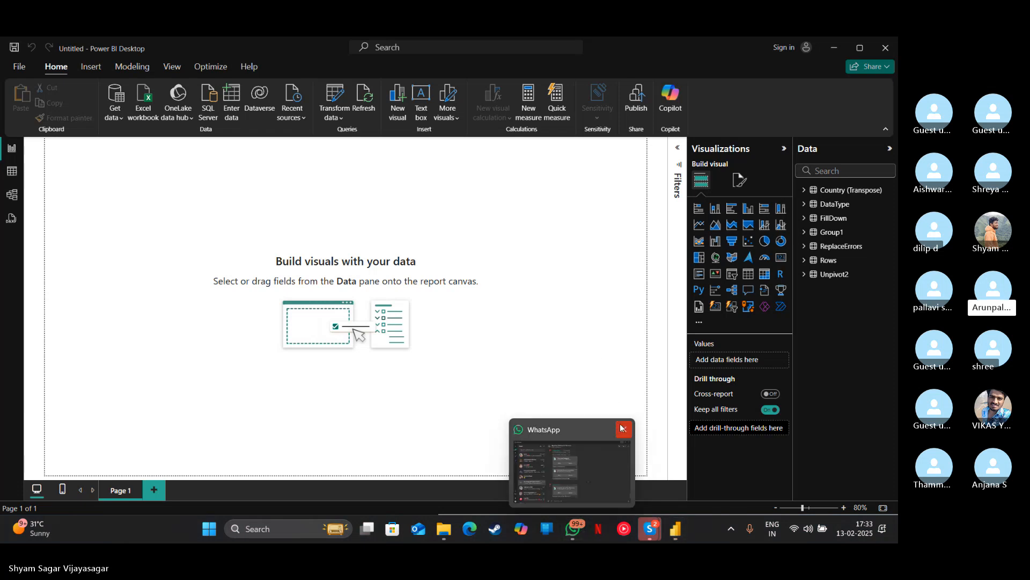
left_click(623, 430)
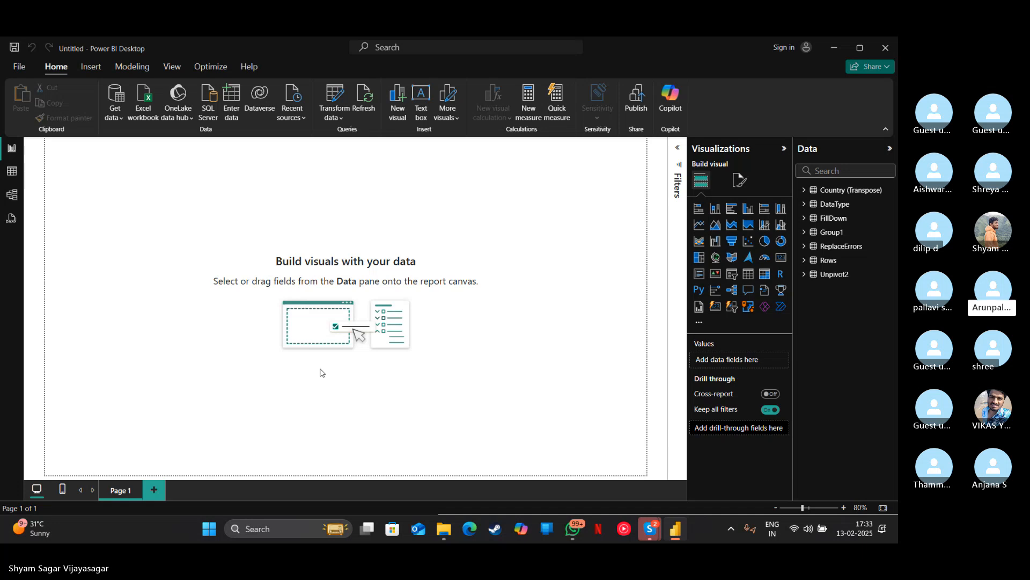
Switch to WhatsApp, save DAX Customers.xlsx and DAX Orders.xlsx from the Power BI group chat to Downloads, and check the folder in File Explorer.
left_click(574, 535)
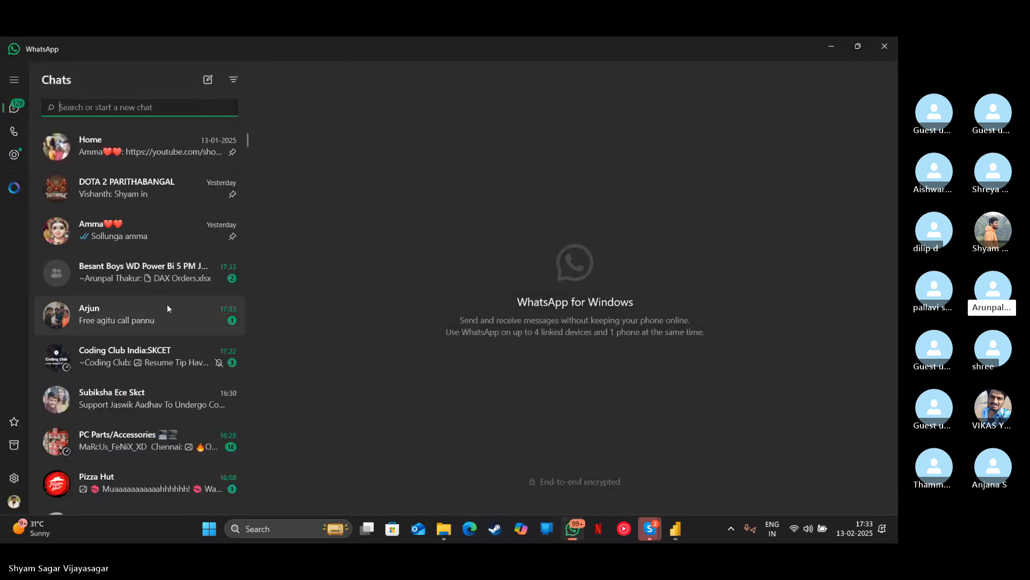
left_click(197, 280)
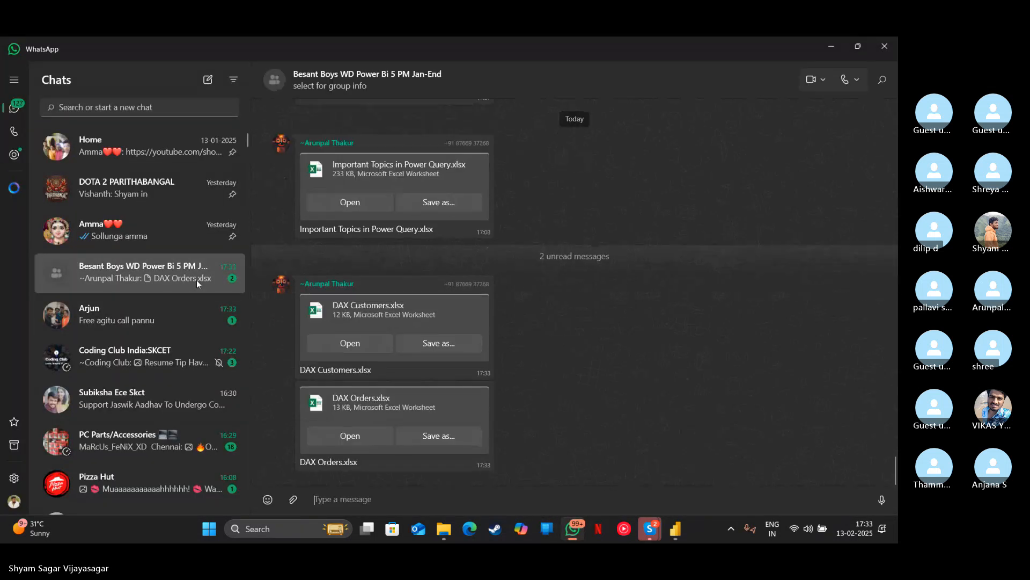
left_click(461, 346)
left_click(350, 297)
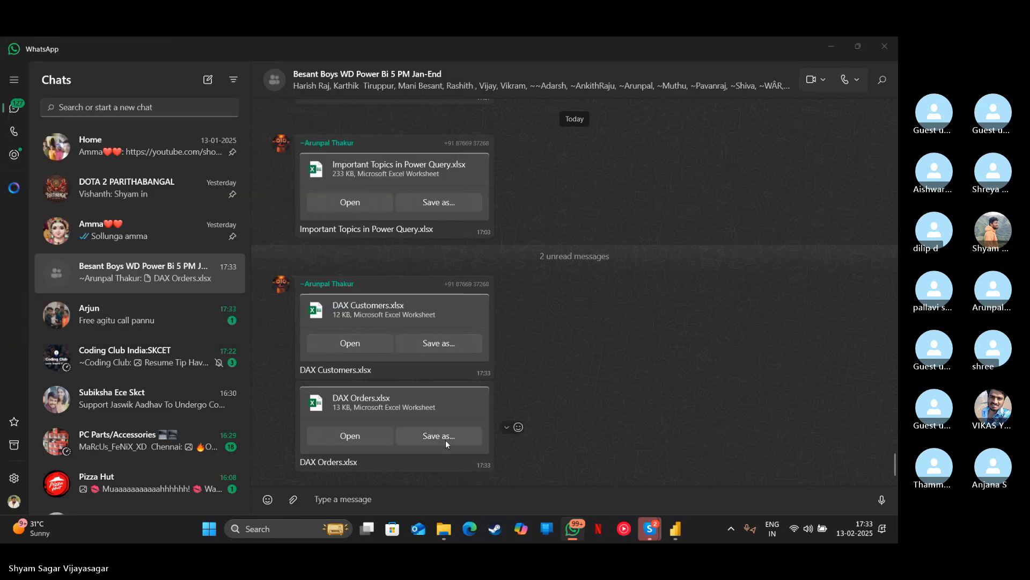
left_click(445, 436)
left_click(352, 297)
left_click(894, 44)
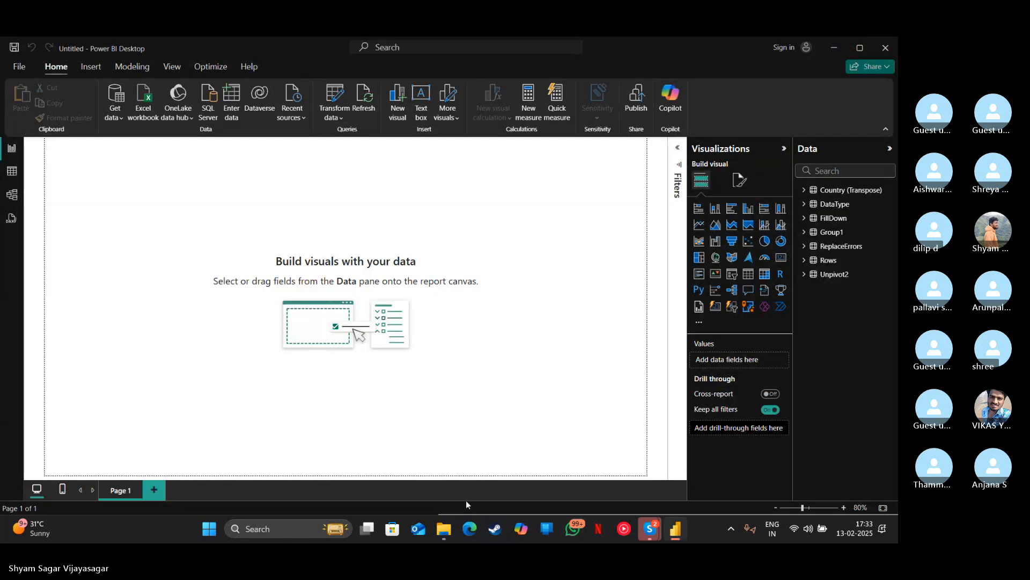
left_click(443, 529)
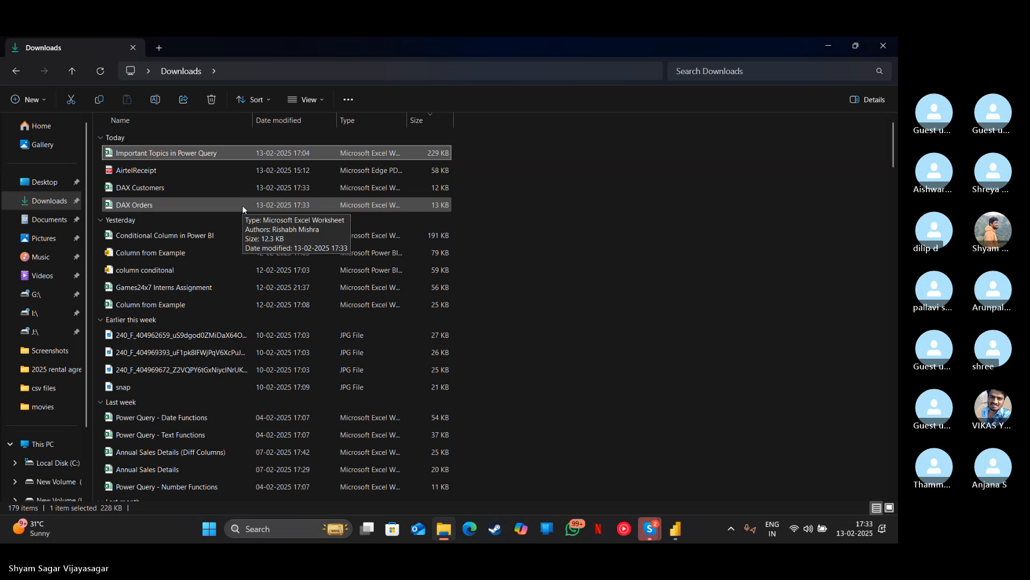
left_click(830, 45)
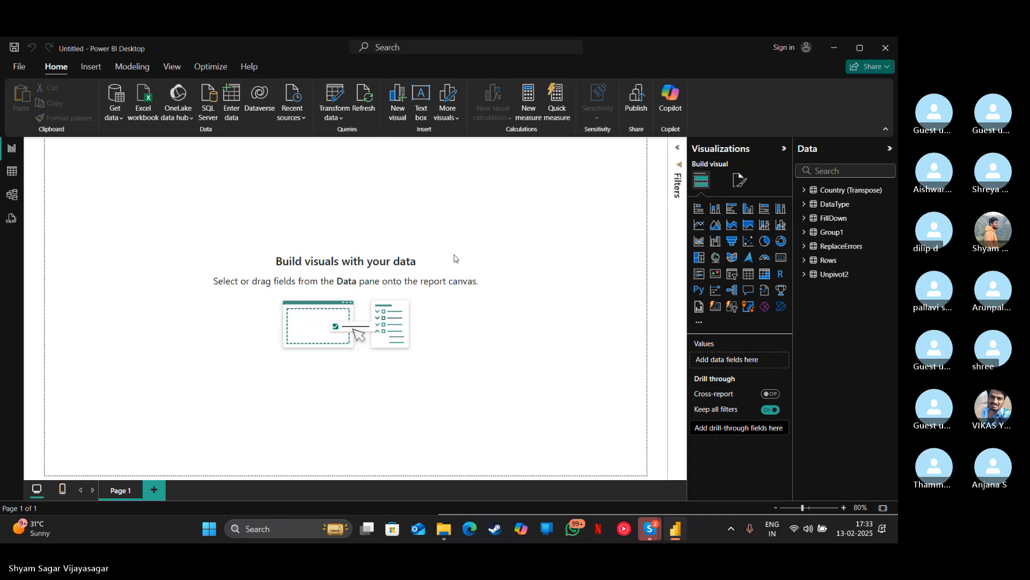
Load the Orders sheet from the DAX Orders Excel workbook in Downloads into the report.
left_click(111, 117)
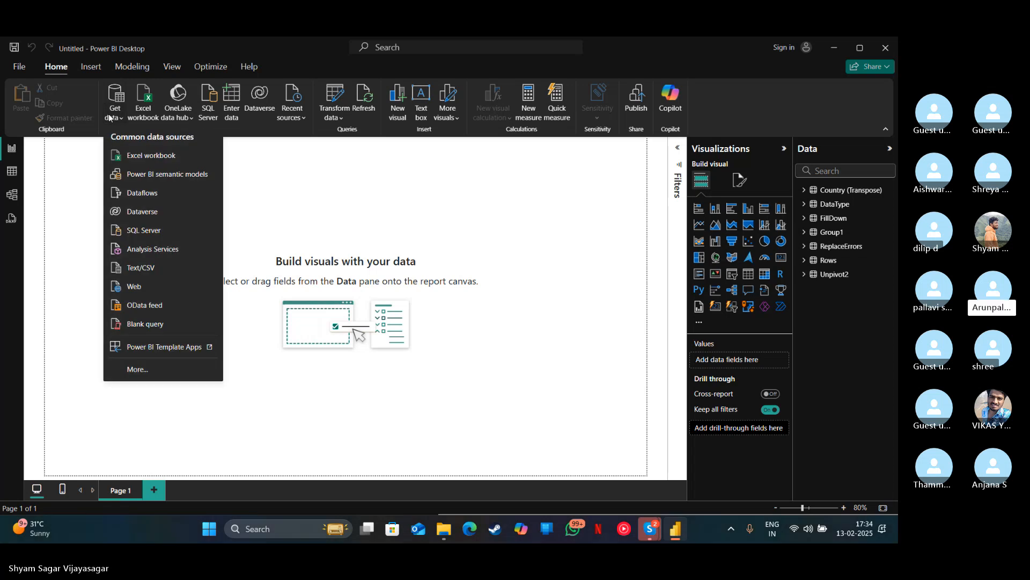
left_click(133, 154)
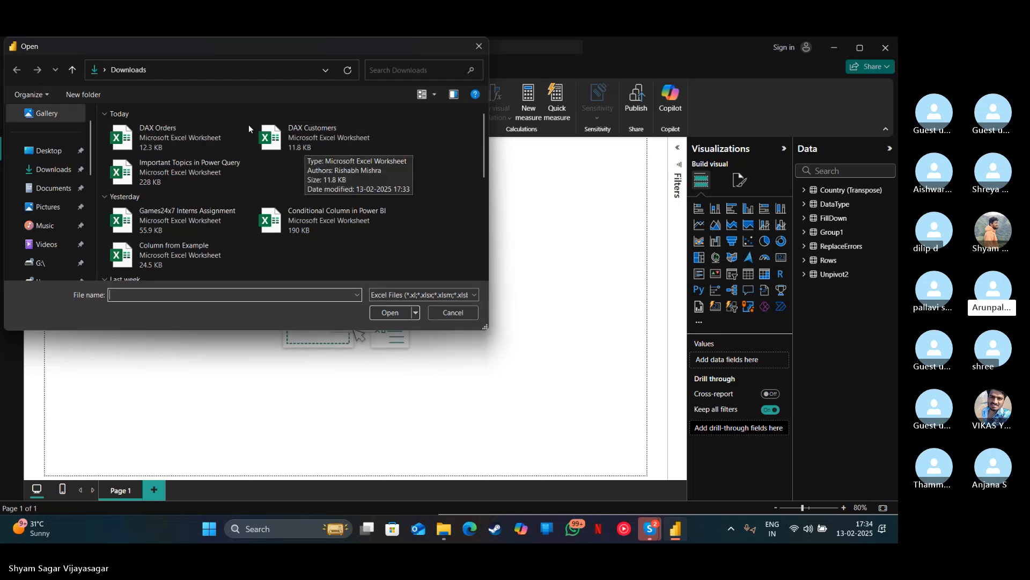
left_click(226, 138)
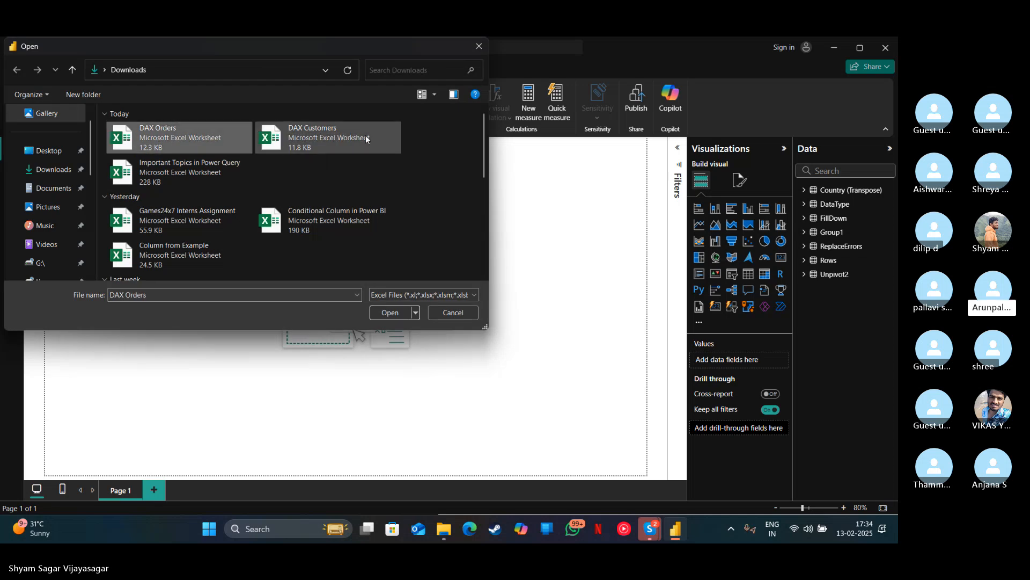
left_click(297, 149)
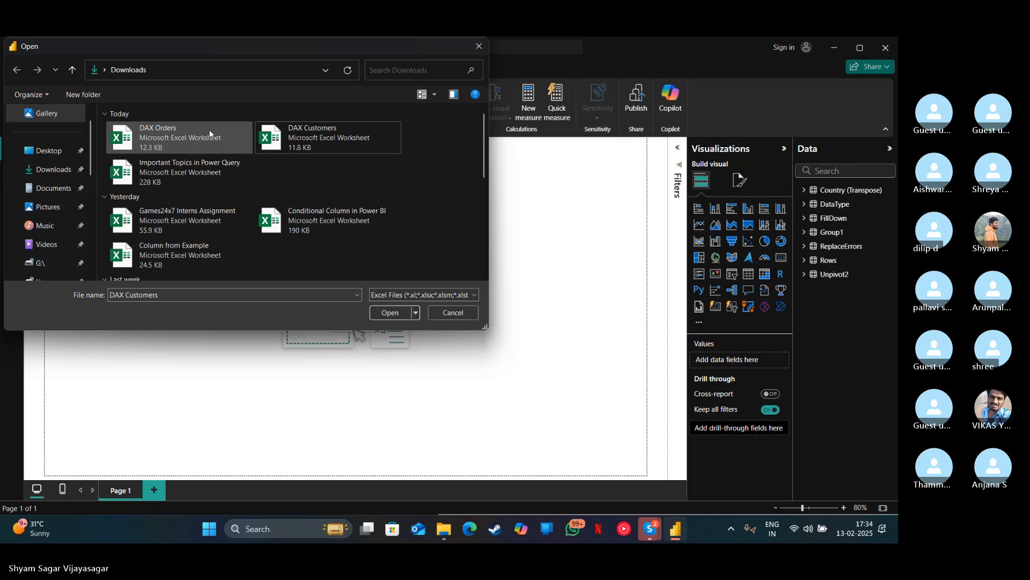
left_click(197, 135)
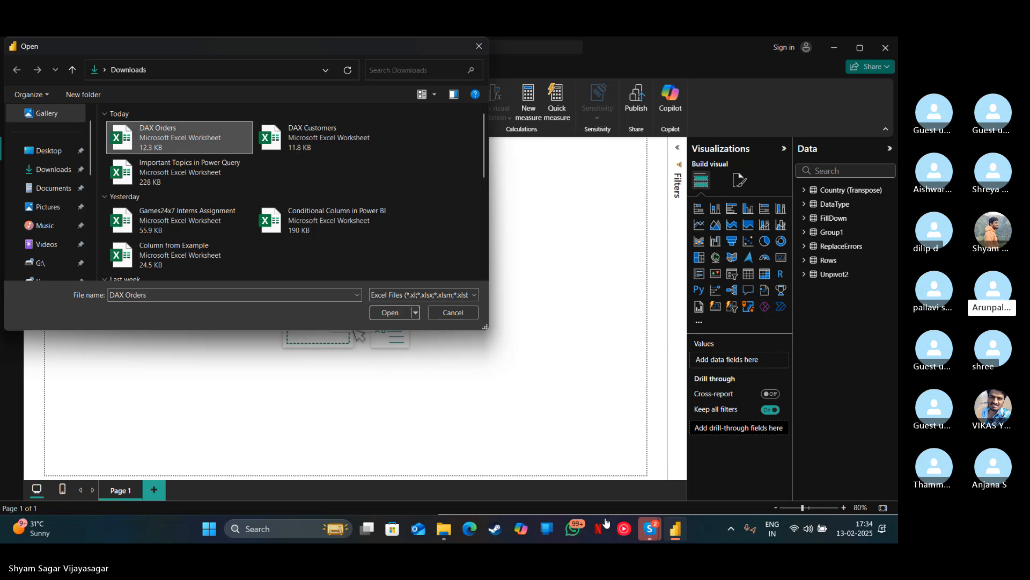
left_click(349, 142)
left_click(221, 140)
left_click(617, 524)
left_click(290, 139)
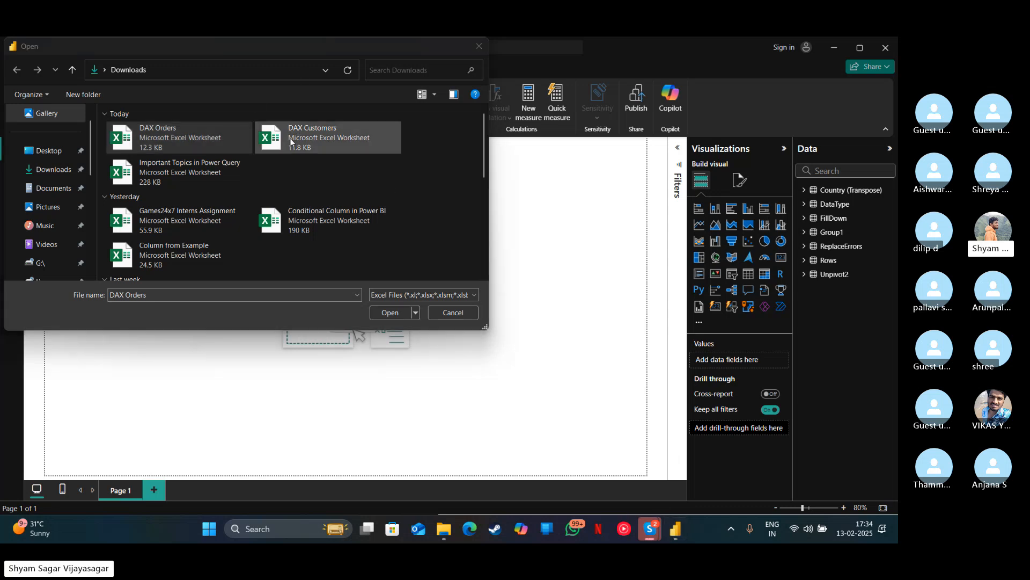
left_click(214, 139)
left_click(259, 140)
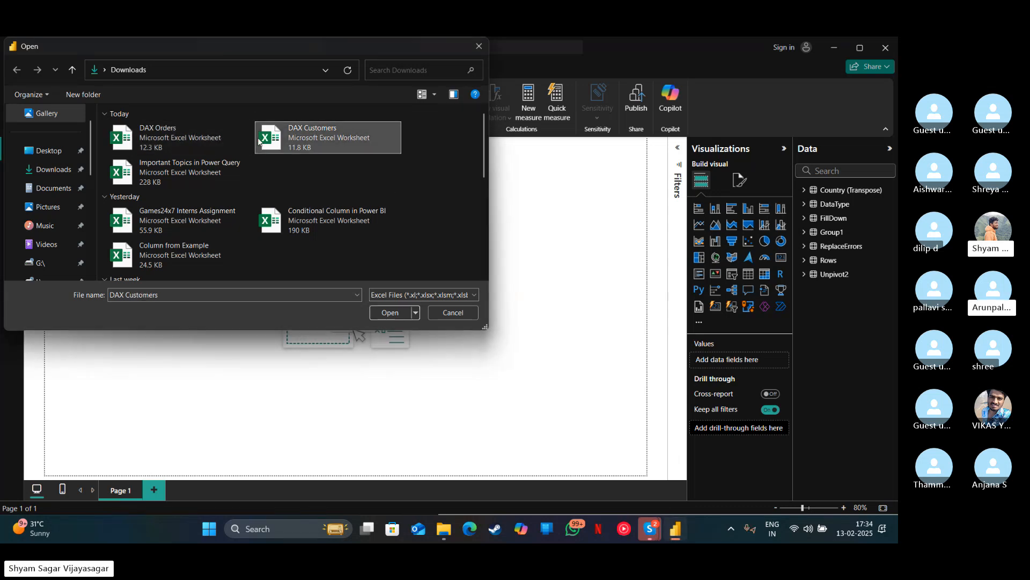
left_click(221, 143)
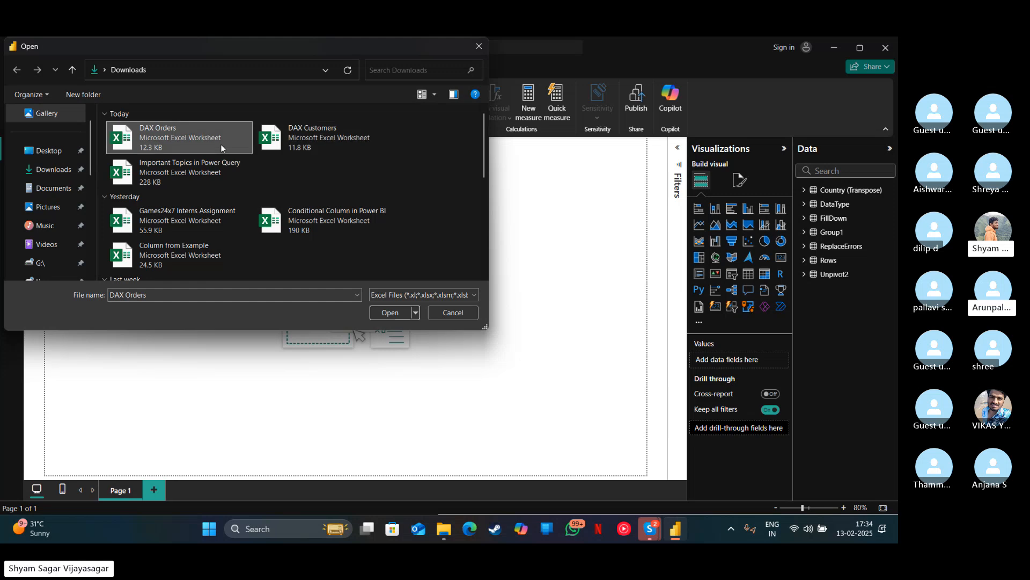
left_click(390, 312)
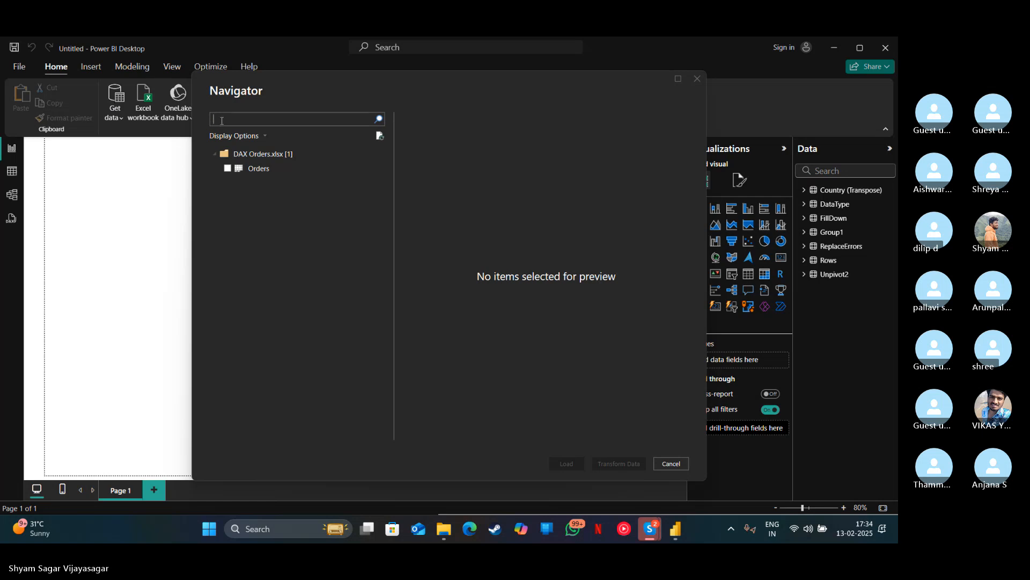
left_click(228, 168)
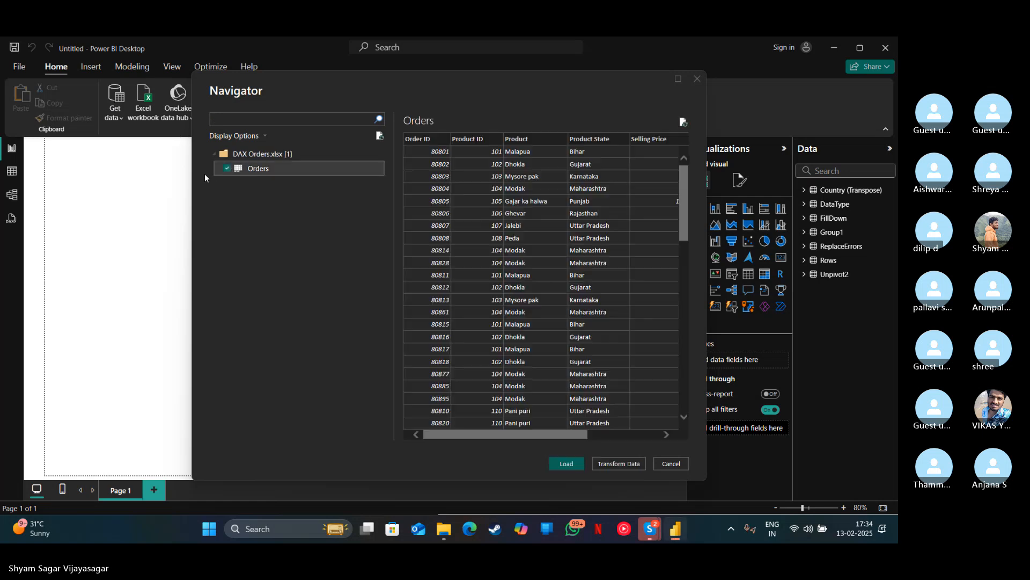
left_click(569, 465)
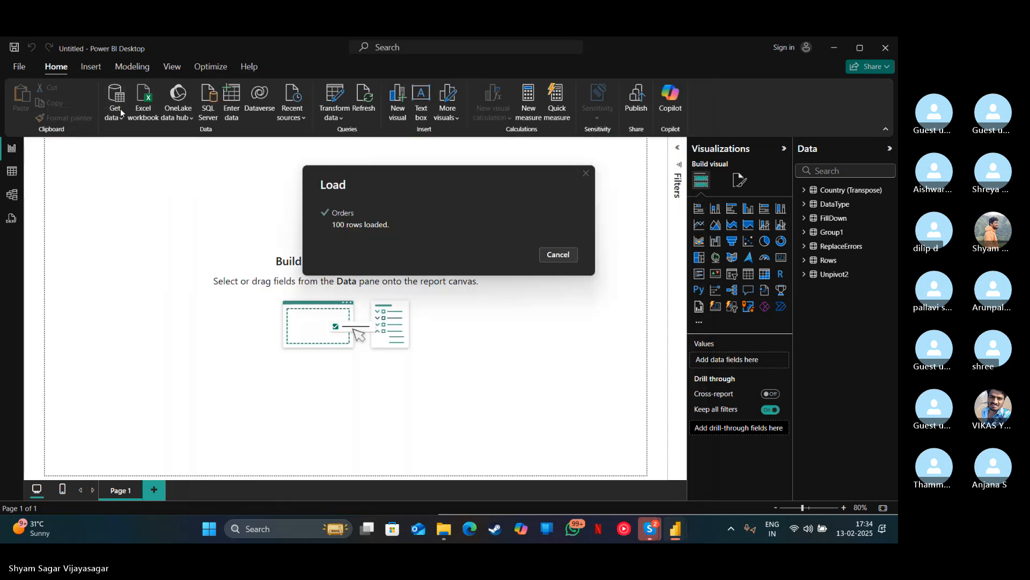
Load the Customers sheet from the DAX Customers Excel workbook into the report.
left_click(121, 109)
left_click(137, 154)
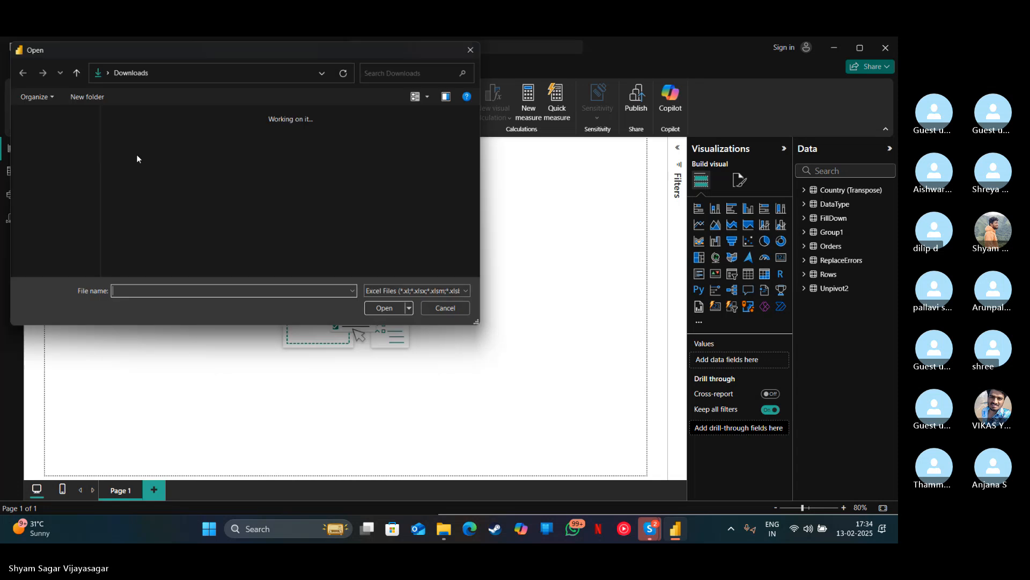
double_click(290, 137)
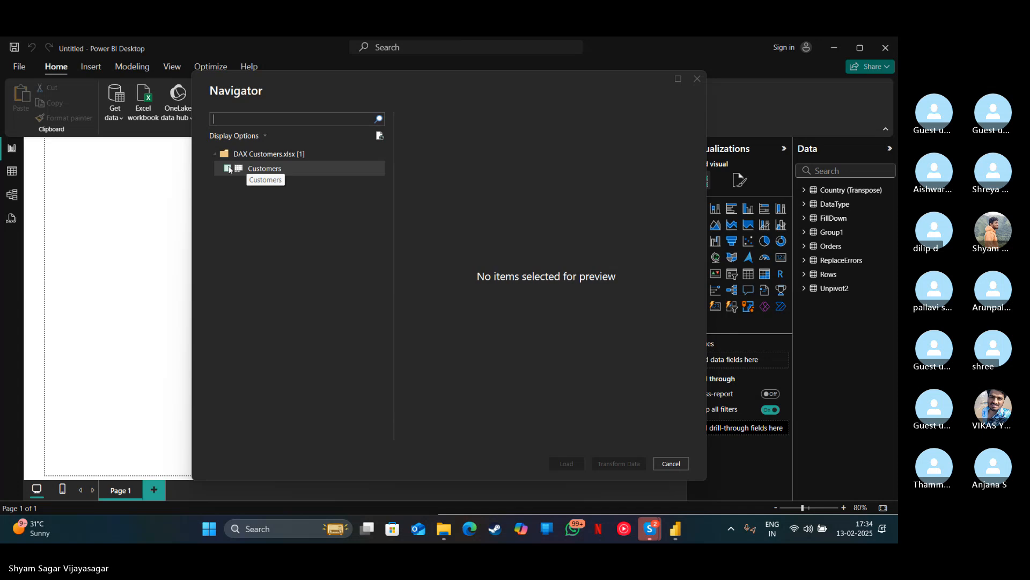
left_click(227, 168)
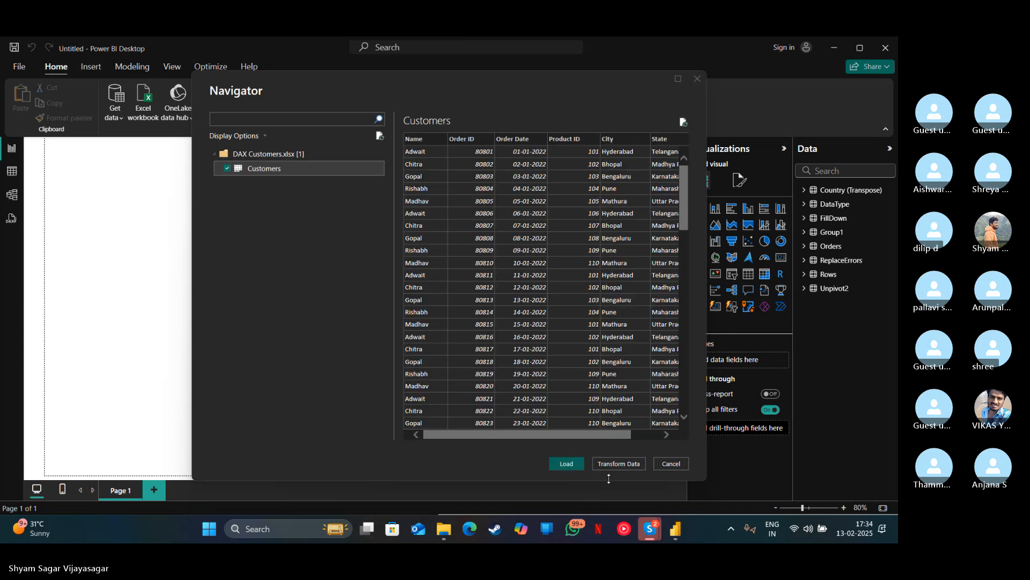
left_click(580, 463)
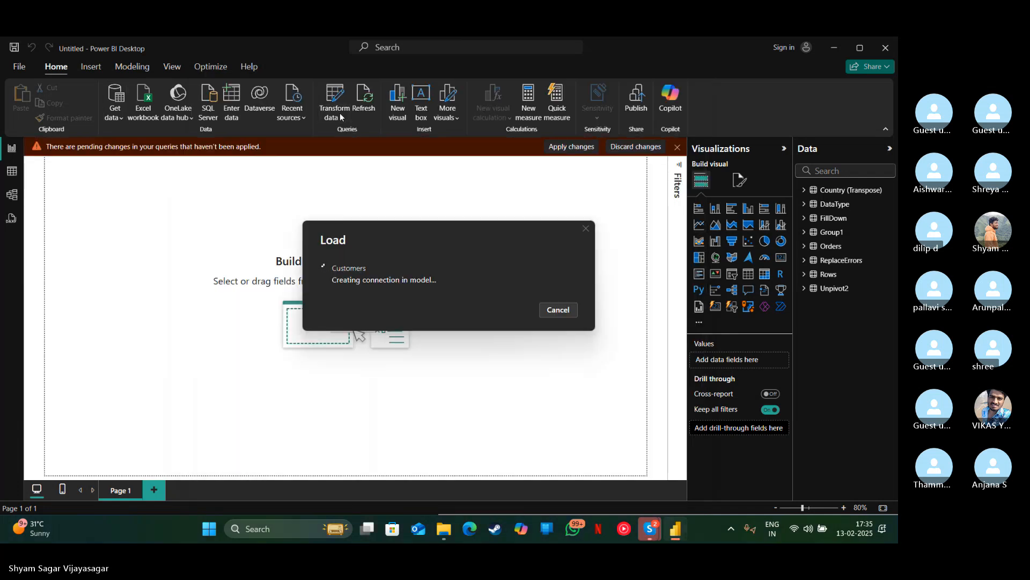
left_click(338, 115)
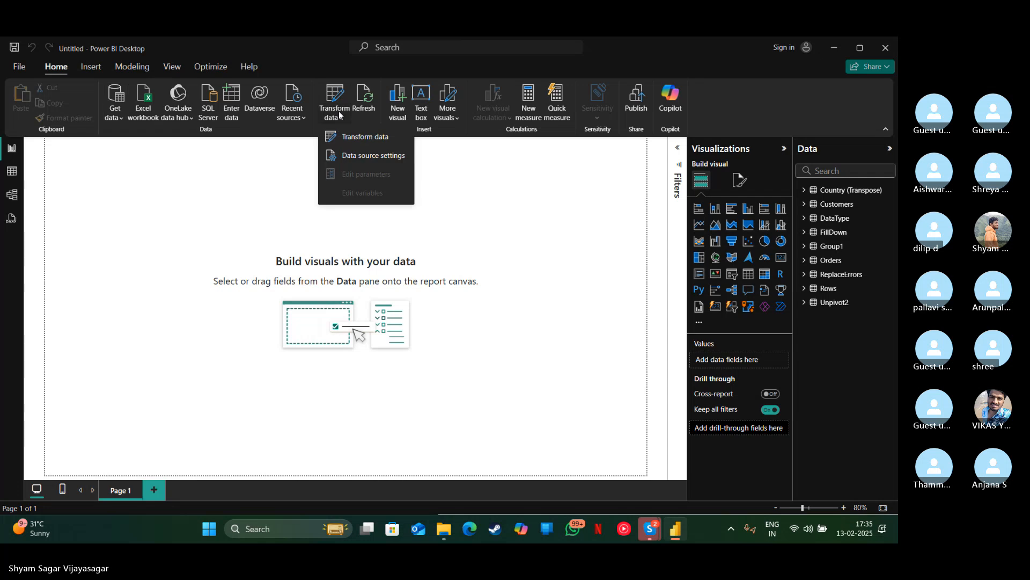
left_click(533, 252)
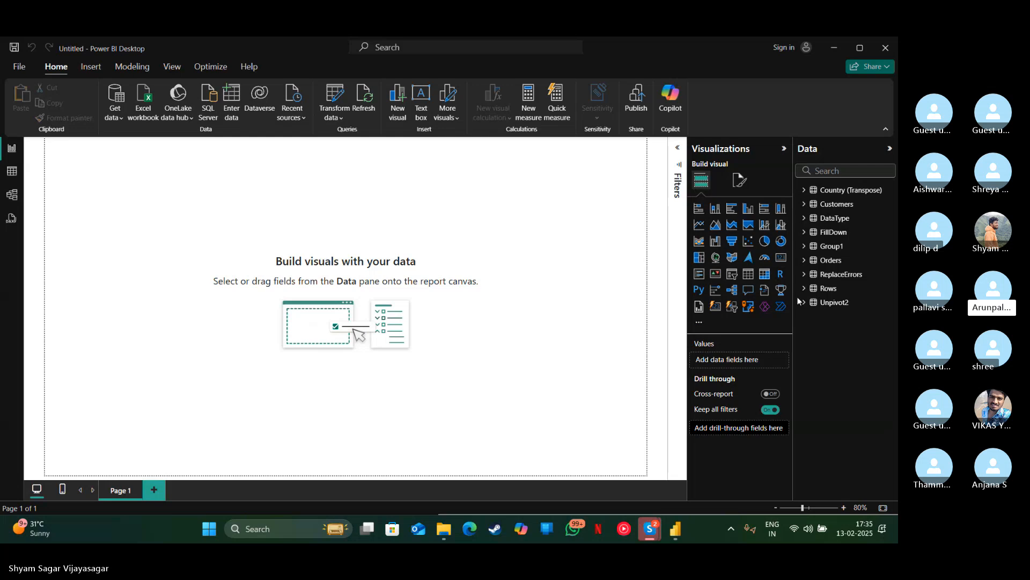
Examine the columns and rows of the Customers and Orders tables in Table view.
left_click(824, 206)
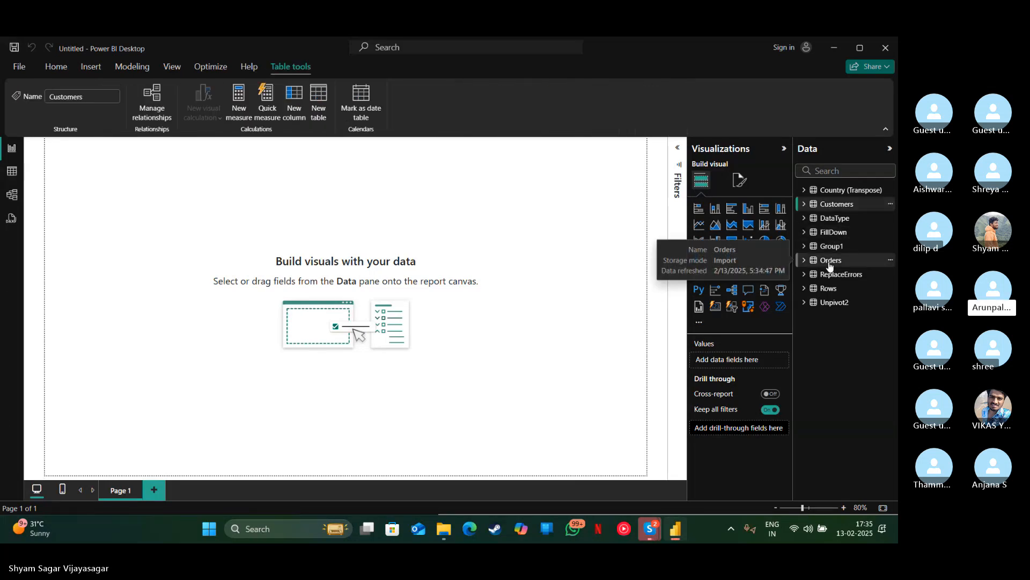
left_click(831, 264)
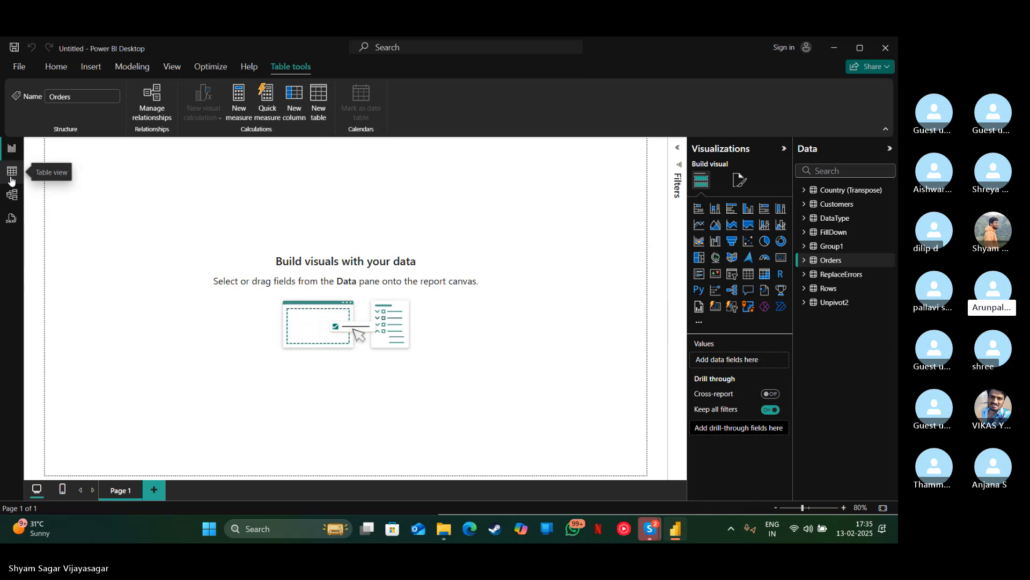
left_click(12, 180)
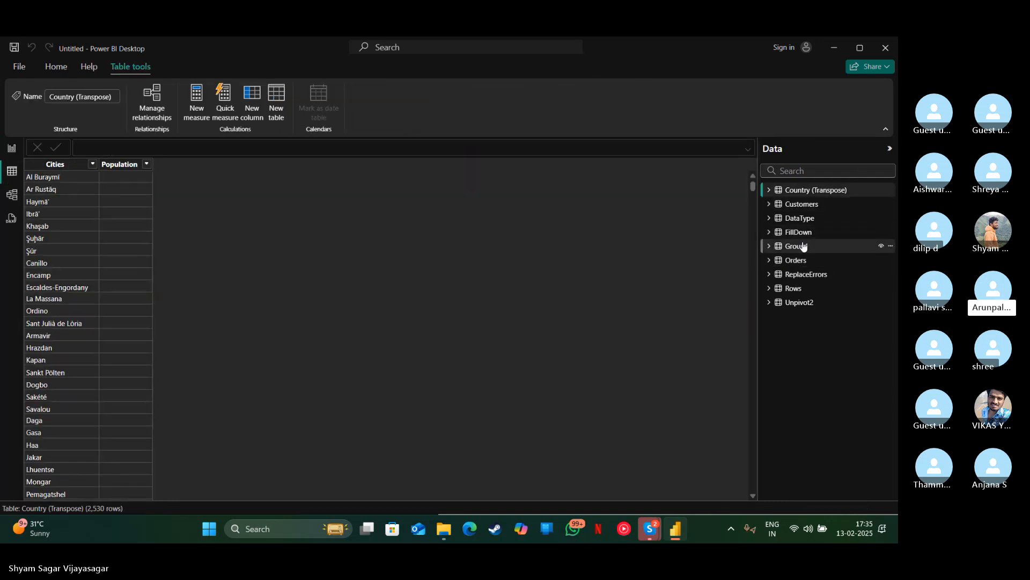
left_click(801, 205)
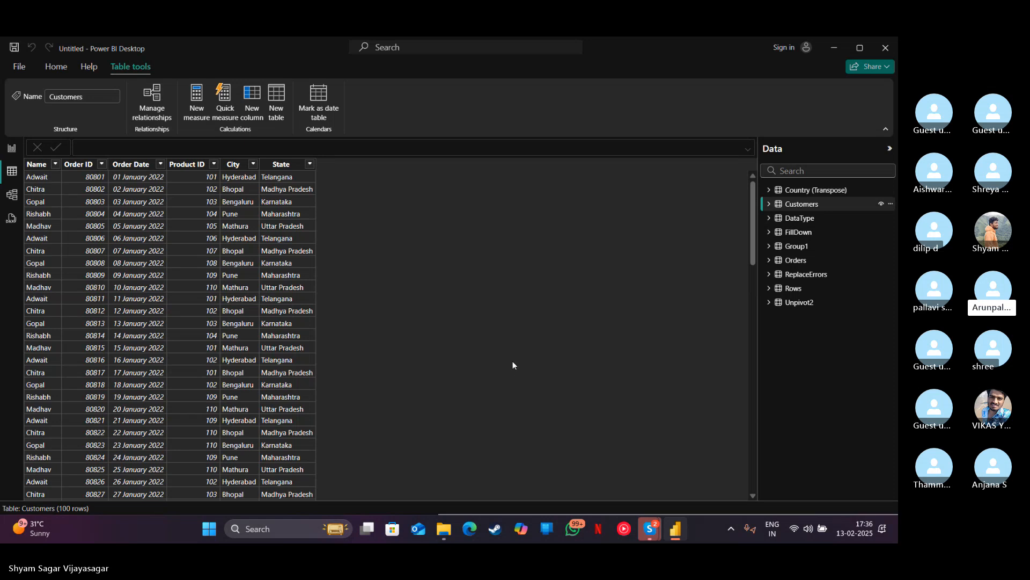
left_click(795, 261)
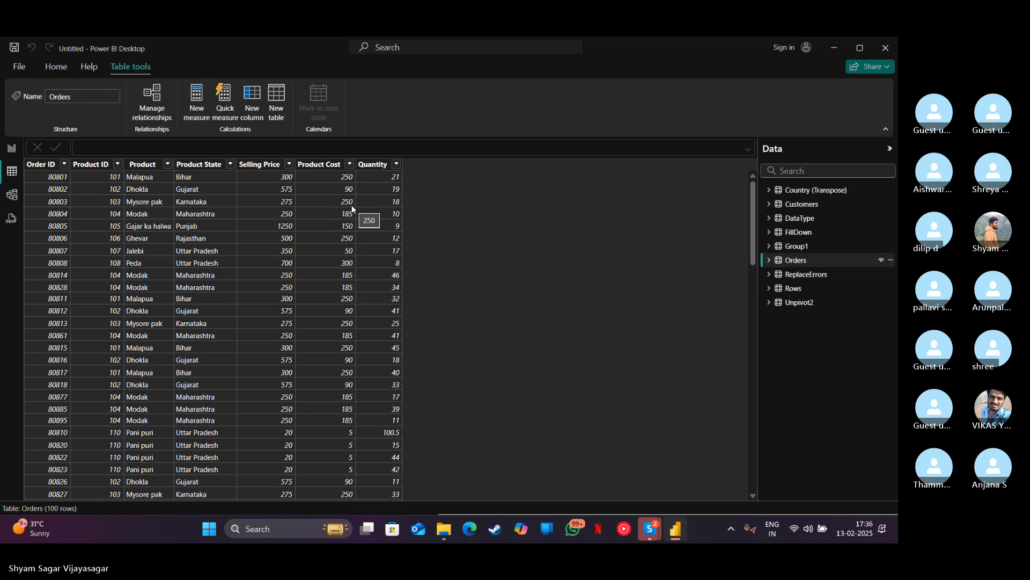
Examine the Customers table's data and the Order ID relationship between Orders and Customers in Model view.
left_click(828, 209)
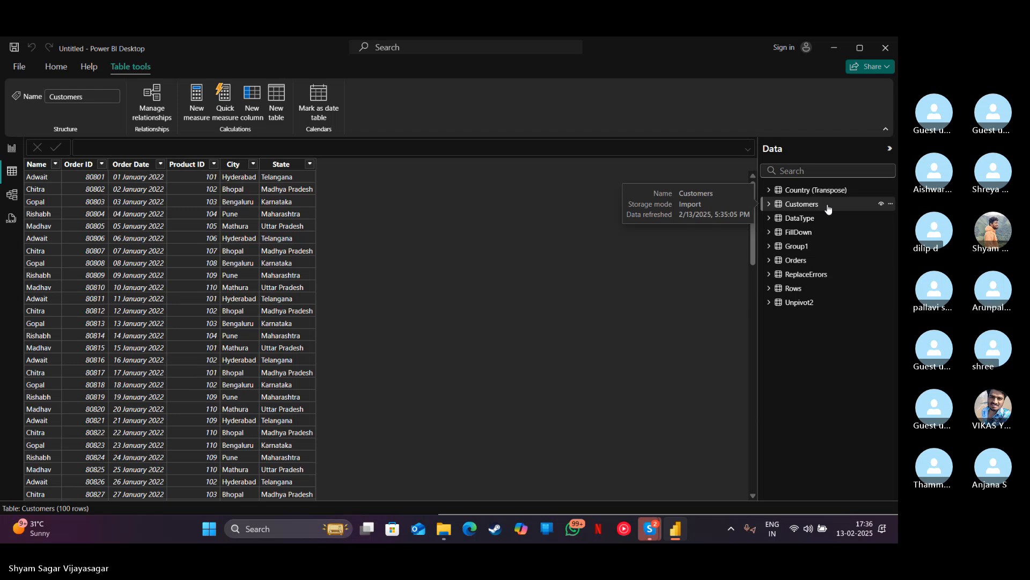
left_click(15, 198)
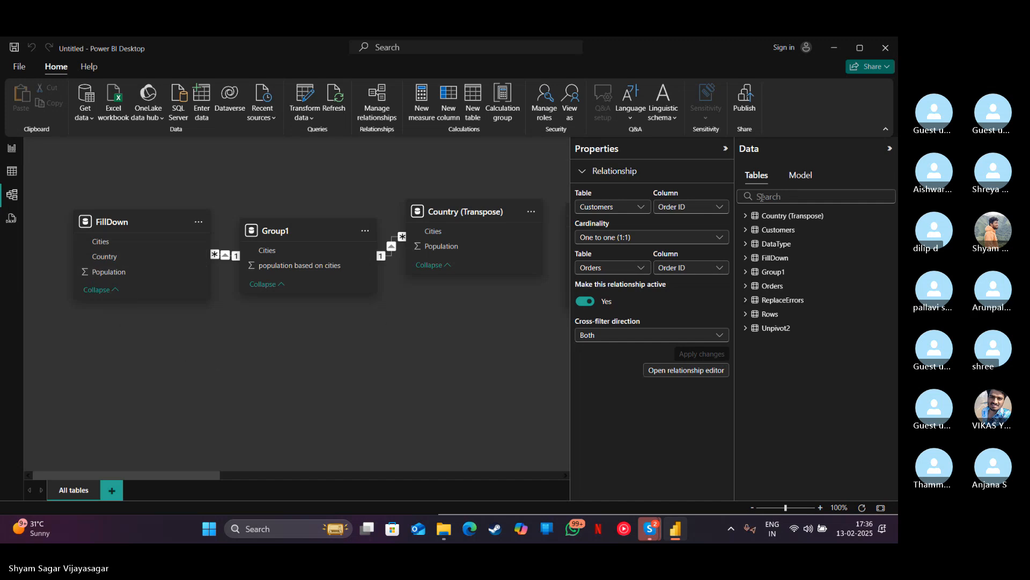
left_click(780, 231)
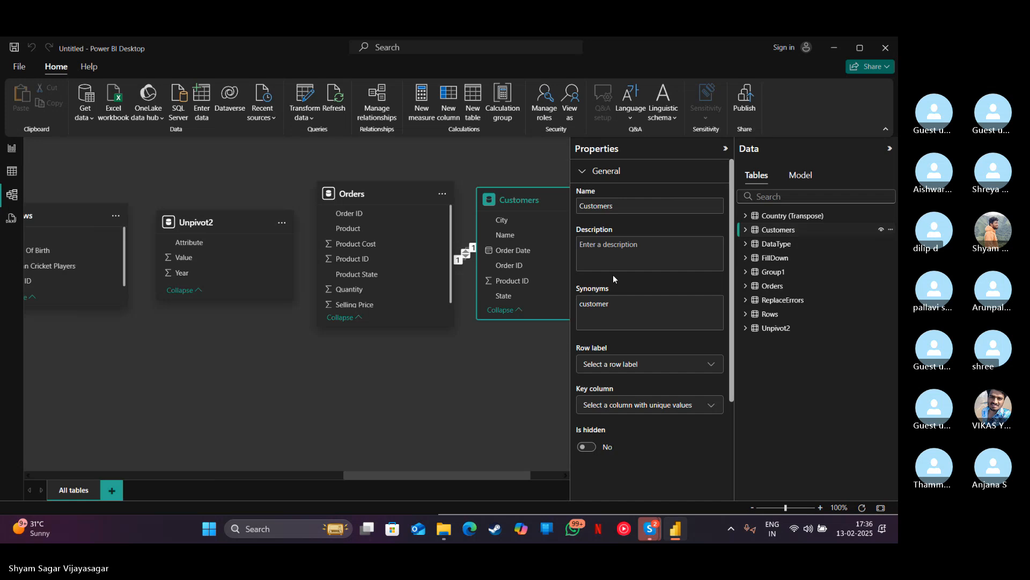
left_click_drag(495, 476, 135, 486)
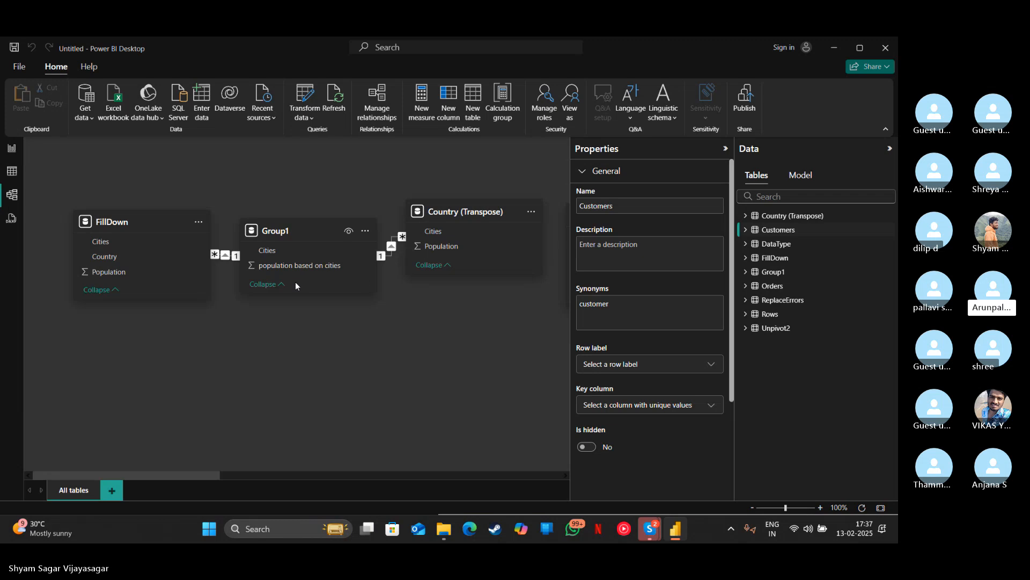
left_click_drag(201, 478, 534, 423)
left_click_drag(467, 476, 484, 476)
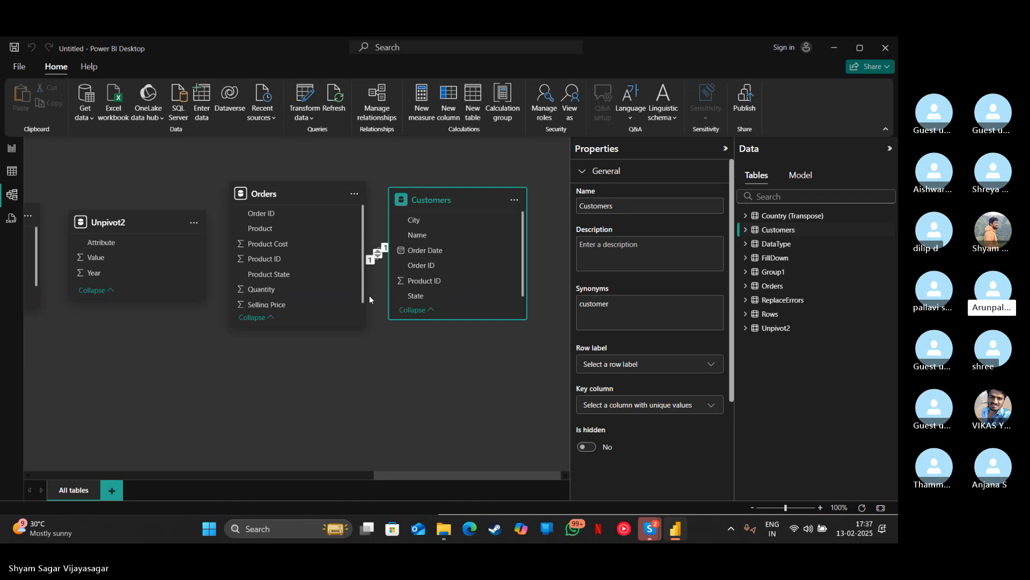
left_click(381, 256)
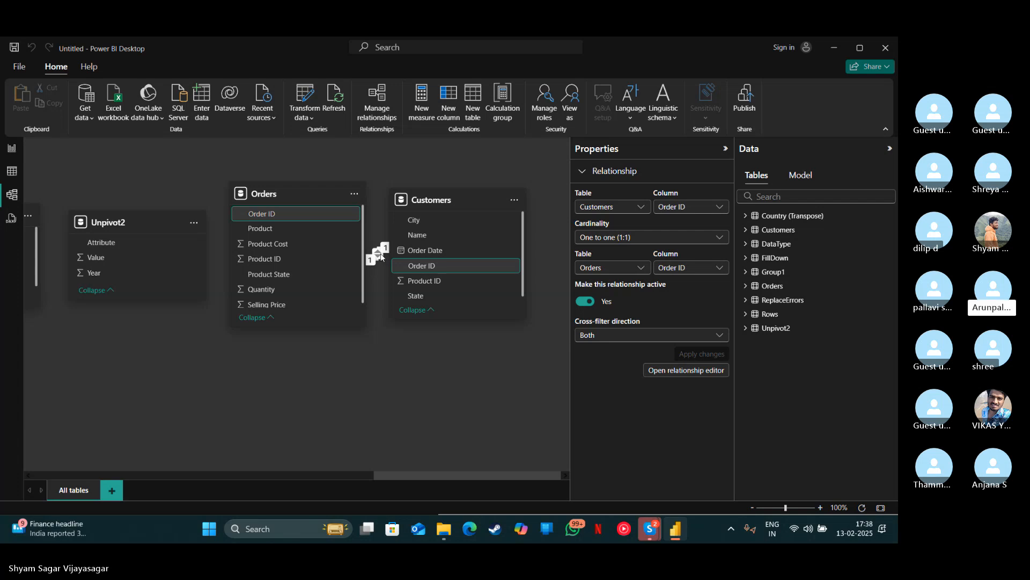
In Report view, add a new measure to the Customers table and name it count_of_rows.
left_click(12, 149)
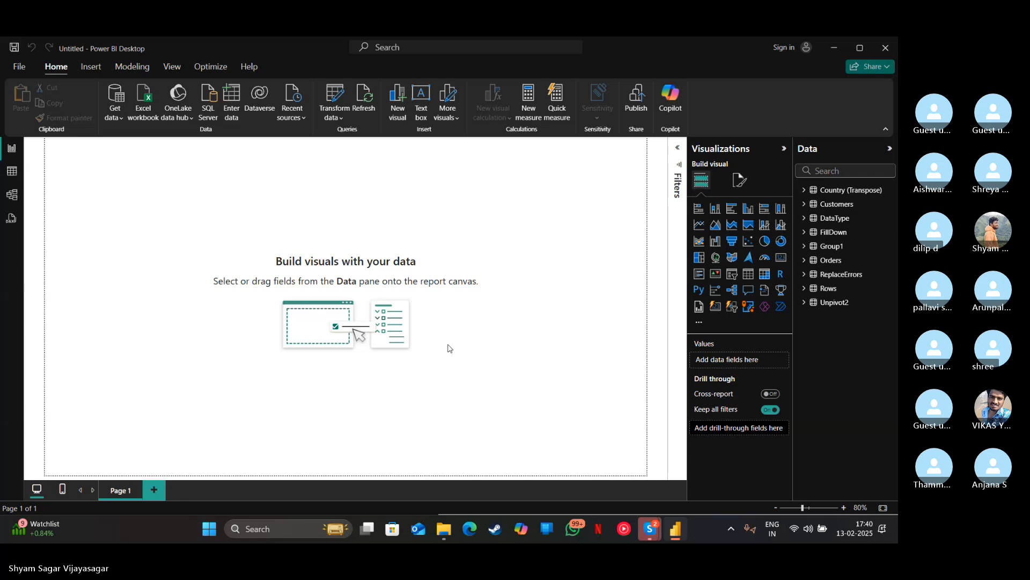
left_click(805, 205)
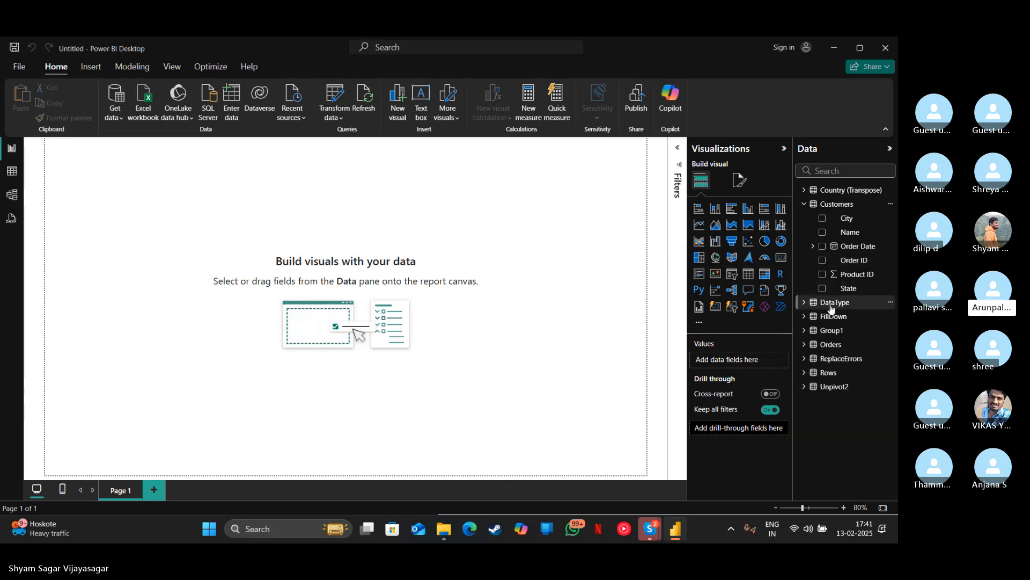
left_click(891, 260)
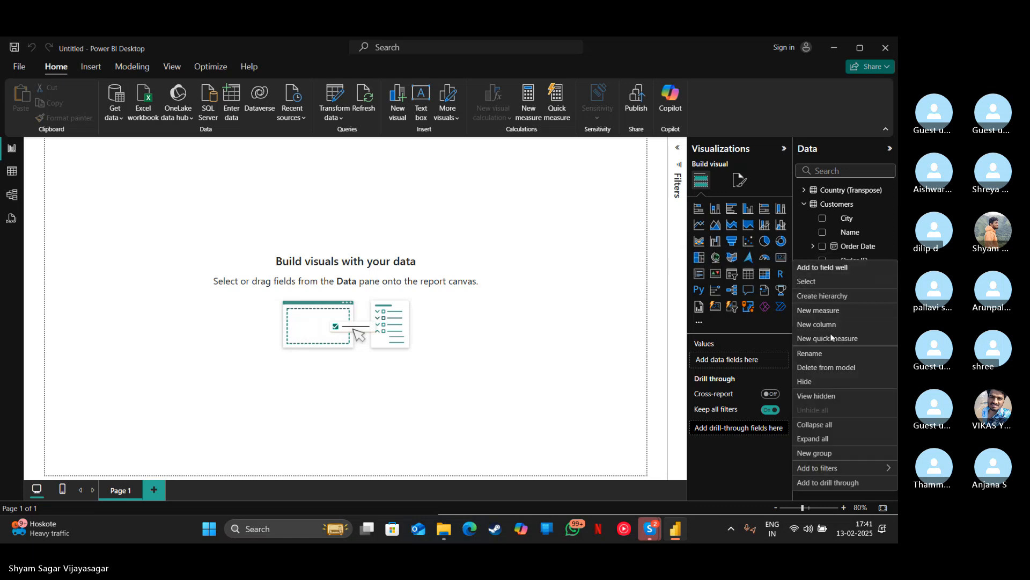
left_click(851, 309)
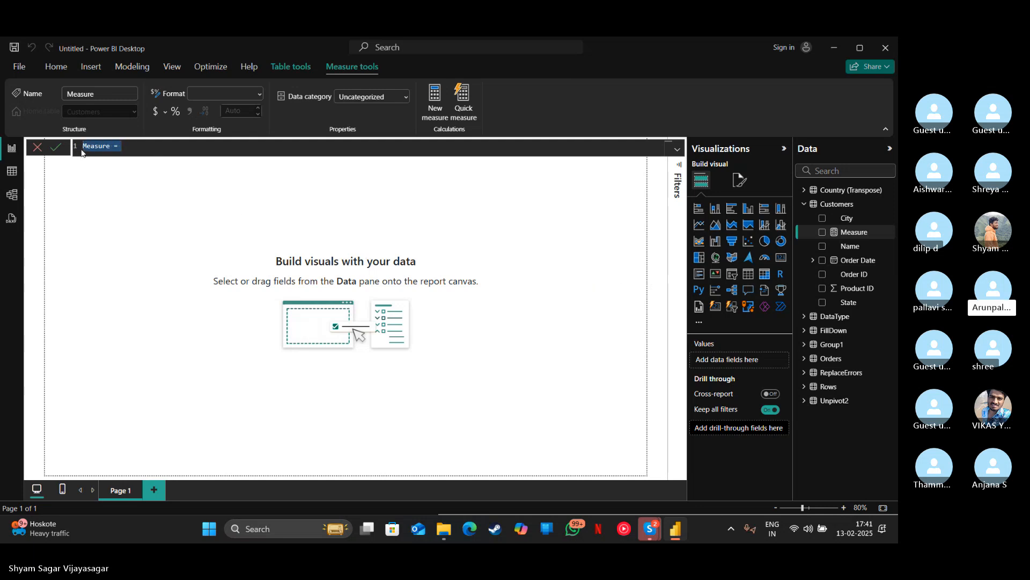
key("BackSpace")
type("count_")
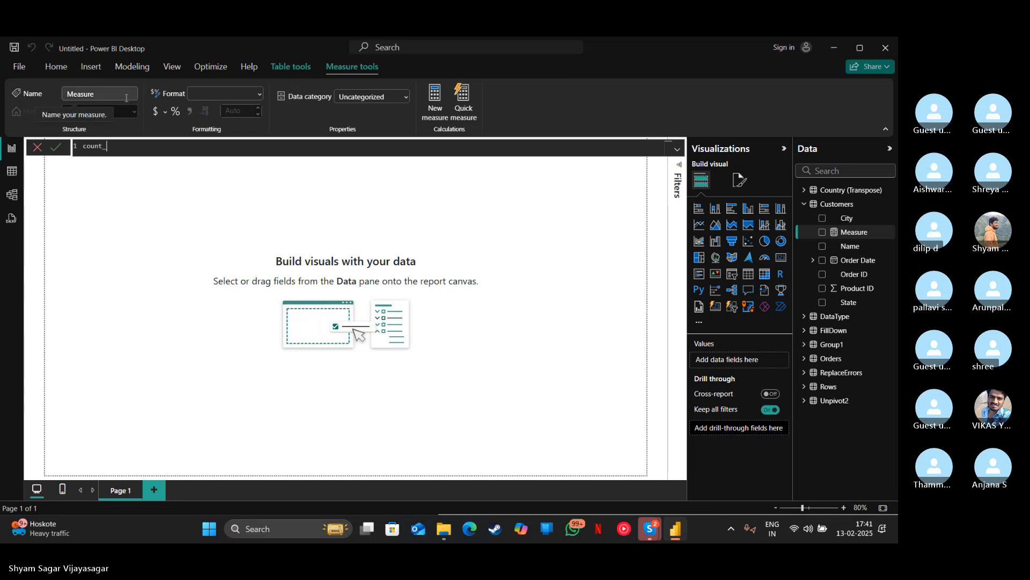
type("of_rows=")
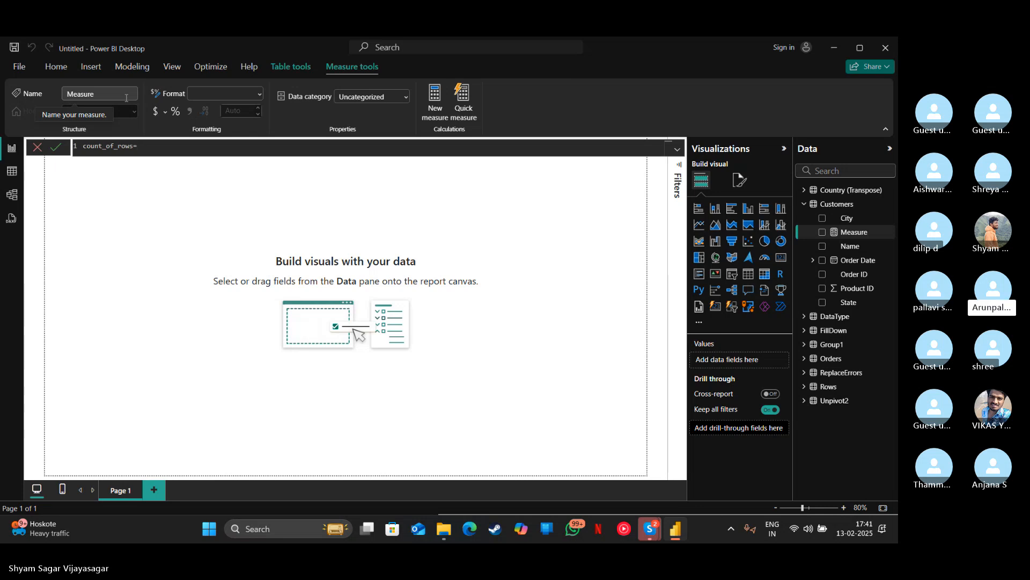
Begin the count_of_rows formula with the DISTINCTCOUNT function.
type("dis")
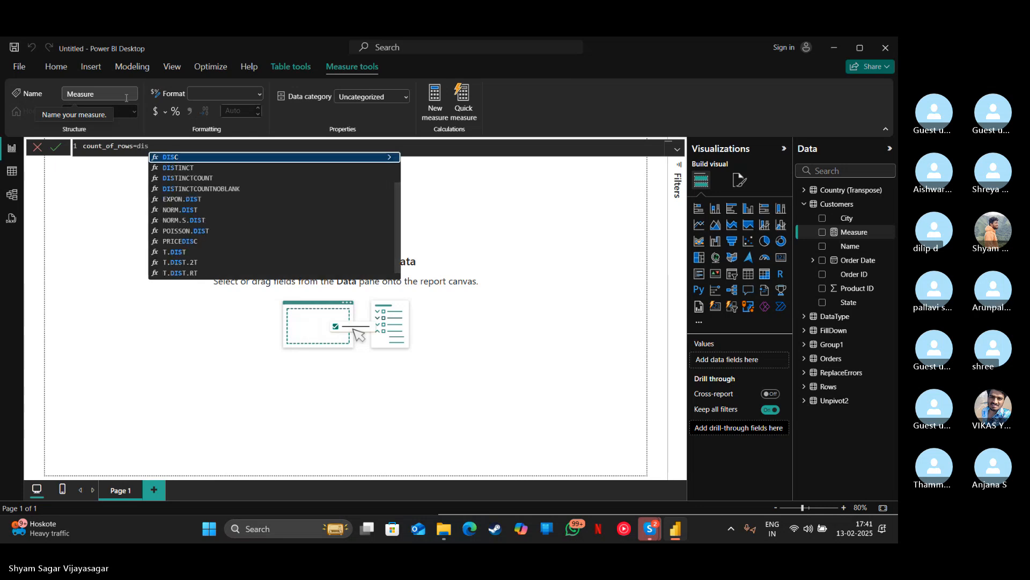
type("t")
key("Tab")
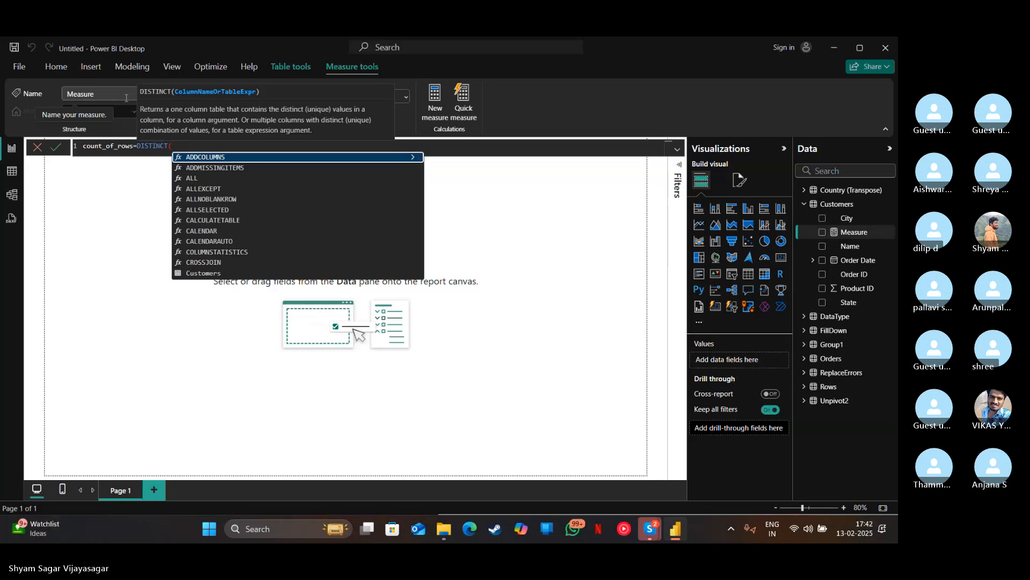
type("co")
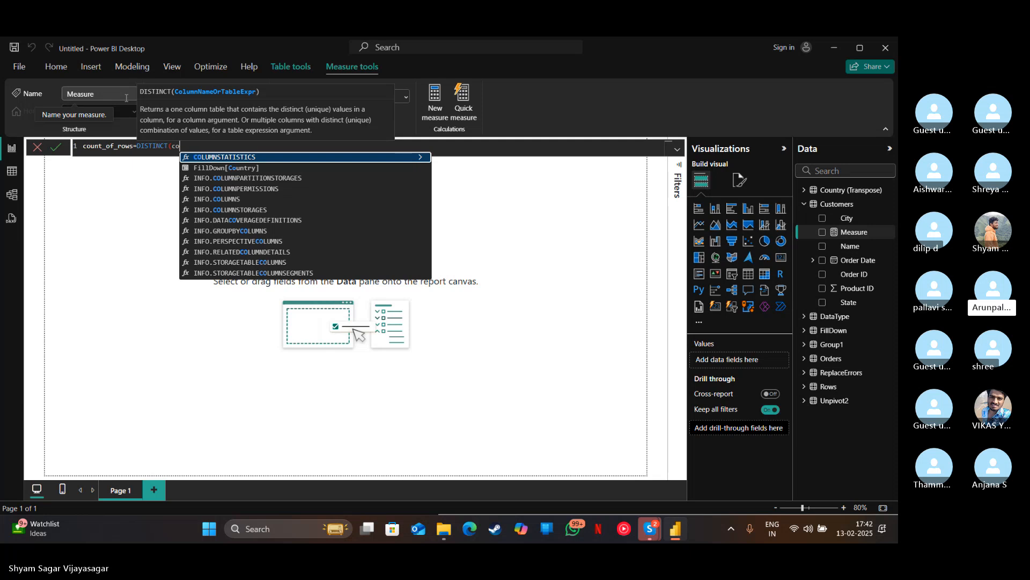
key("BackSpace")
key("BackSpace")
key("BackSpace")
key("Down")
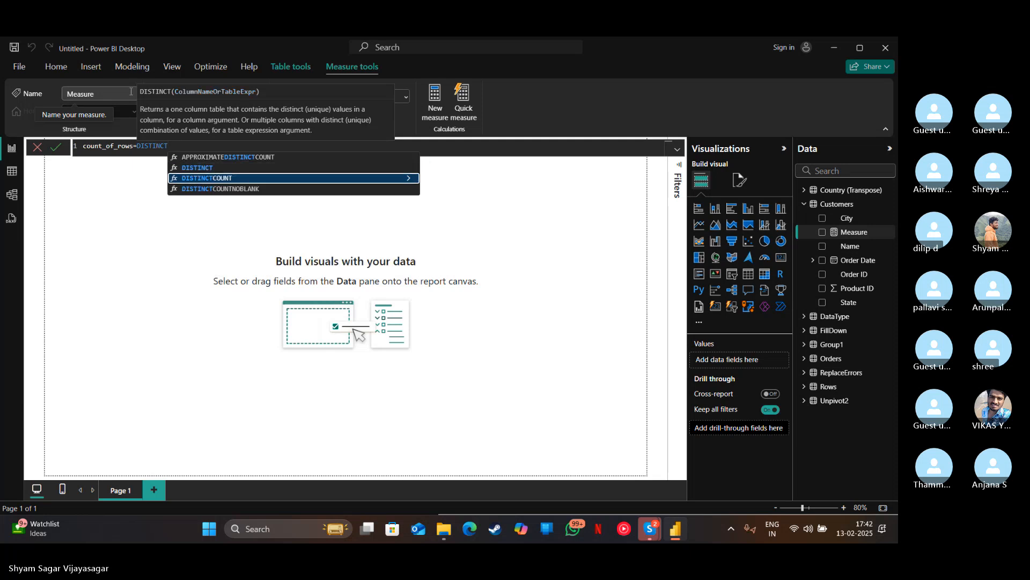
key("Tab")
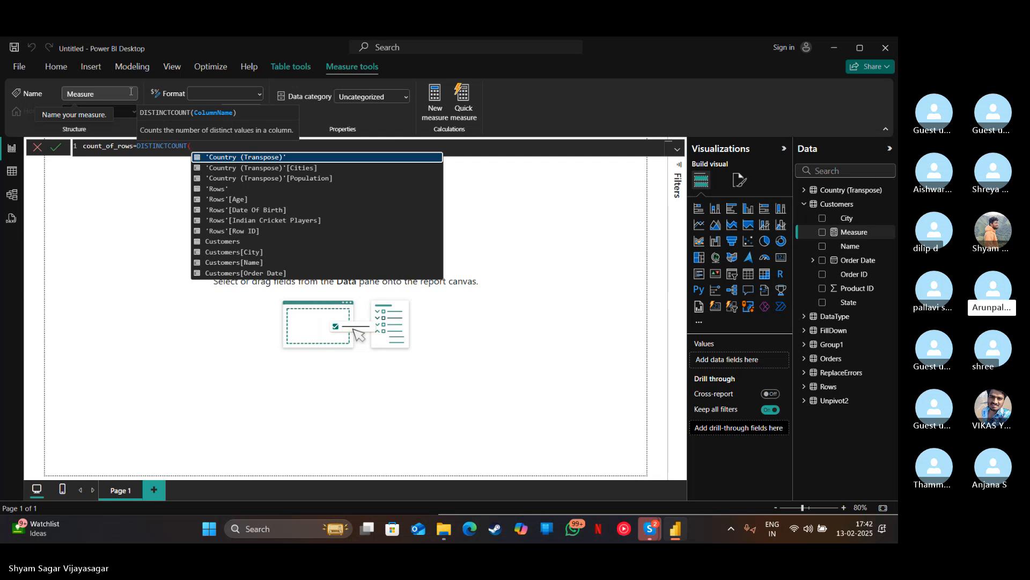
Complete the DISTINCTCOUNT formula with Customers[Order ID] as its column and commit the measure.
type("c")
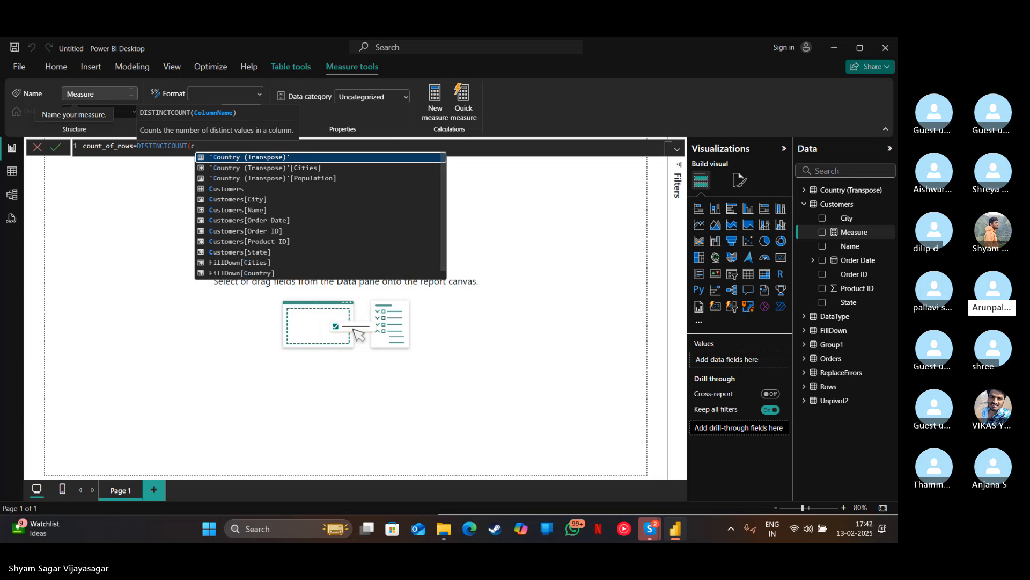
type("us")
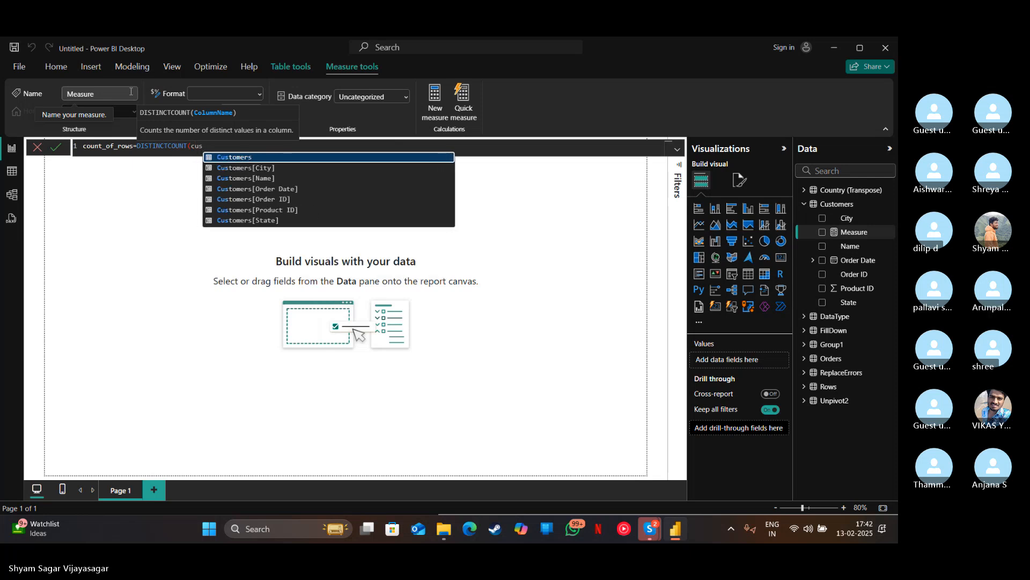
key("Down")
key("Down")
key("Down")
key("Down")
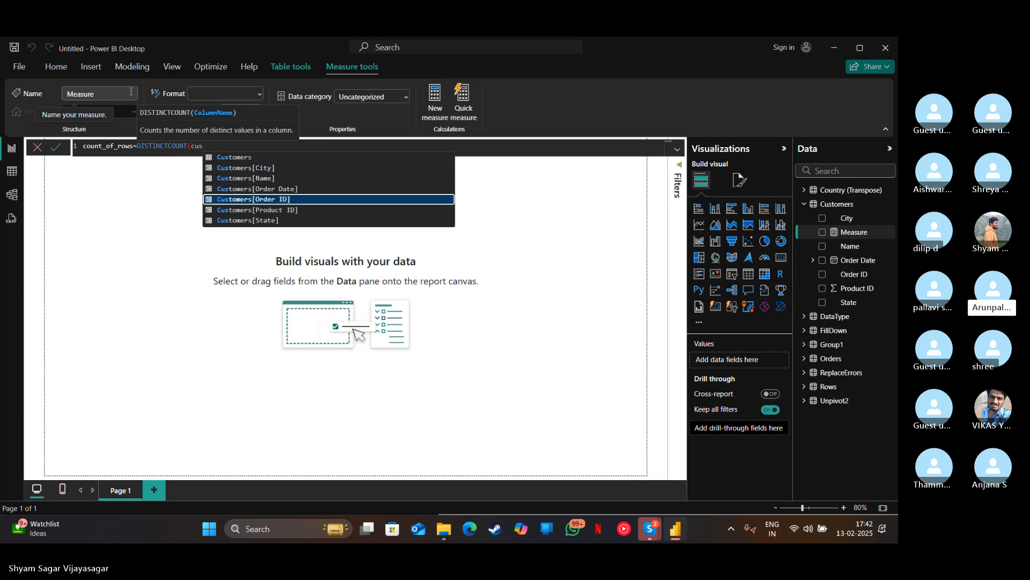
key("Tab")
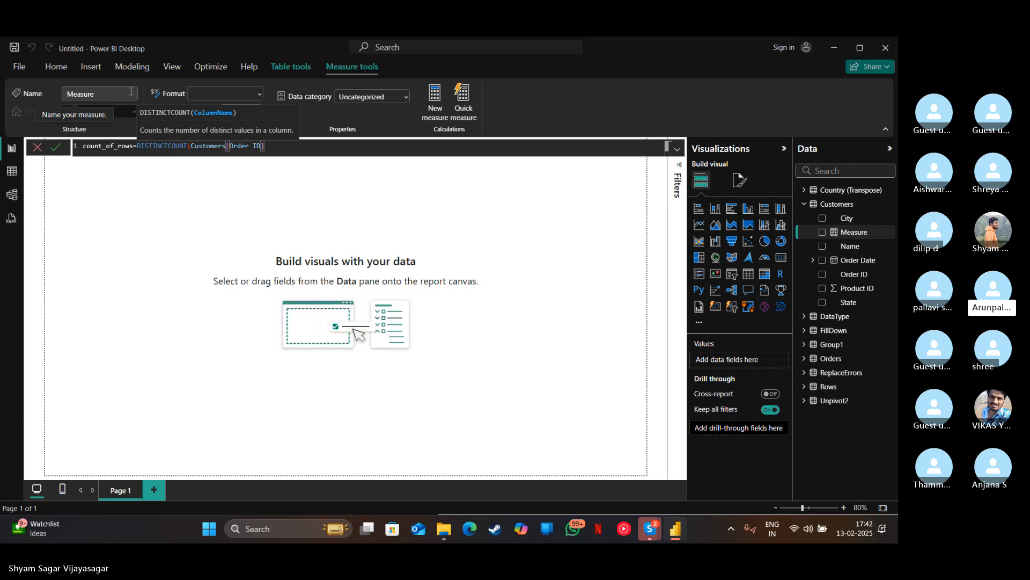
type(")")
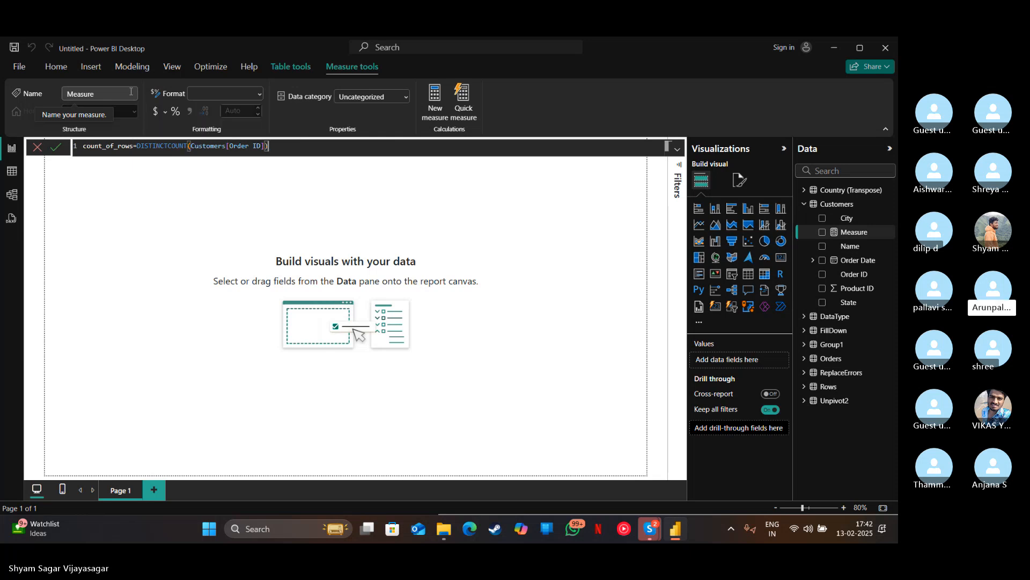
key("Return")
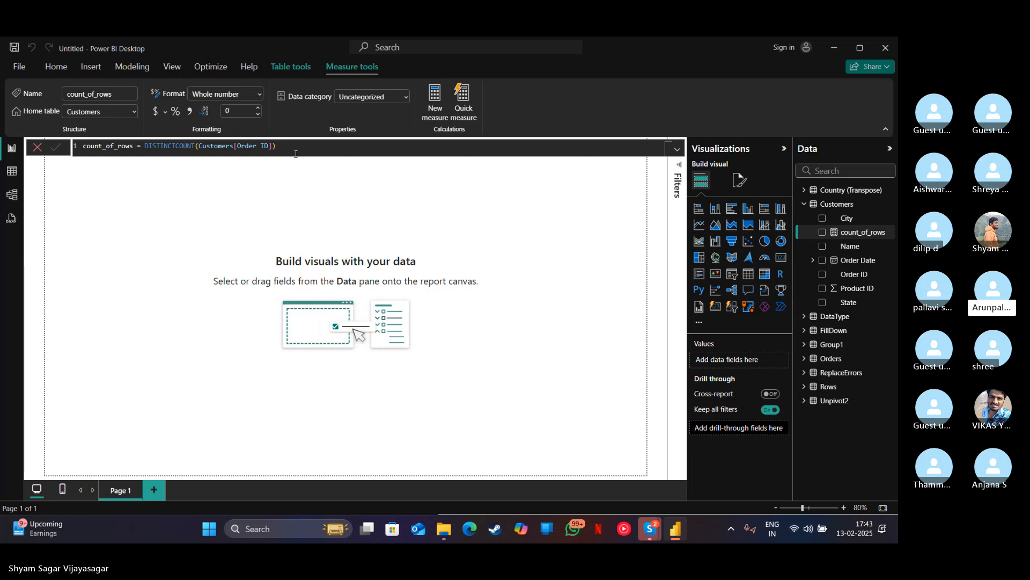
left_click(325, 145)
key("Return")
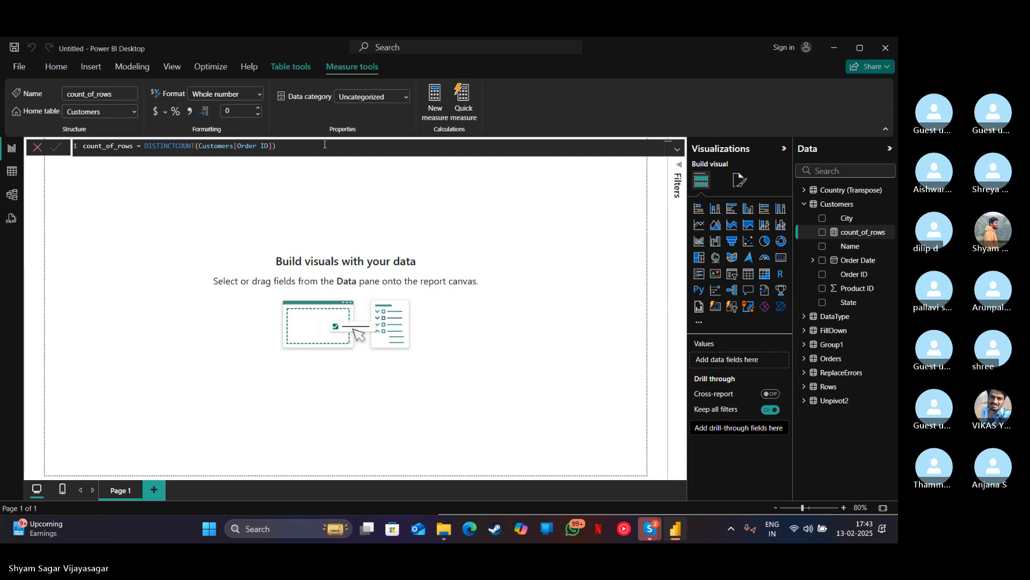
Place the count_of_rows measure on the report canvas and show it as a card visual.
left_click(834, 235)
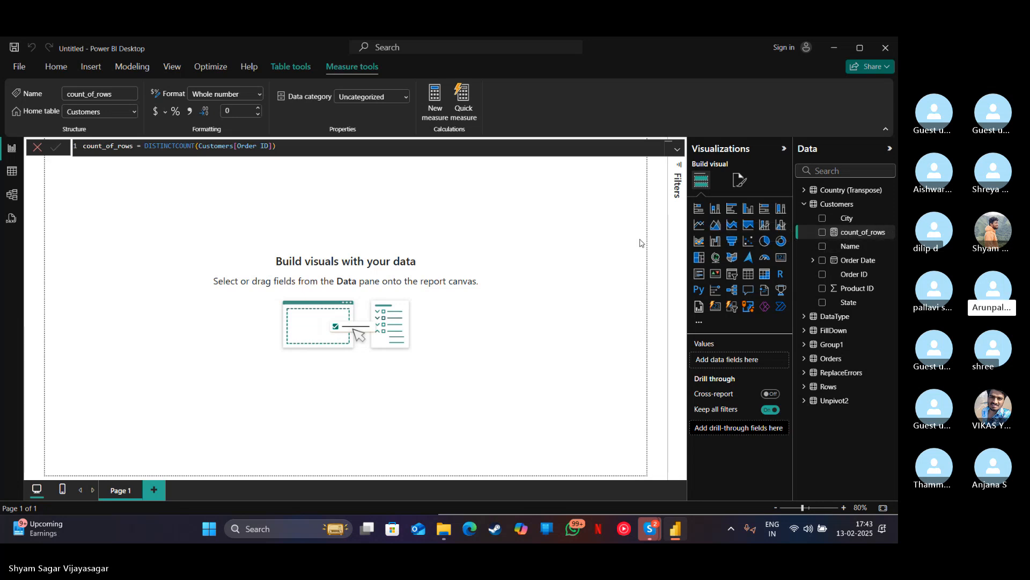
left_click_drag(843, 234, 396, 278)
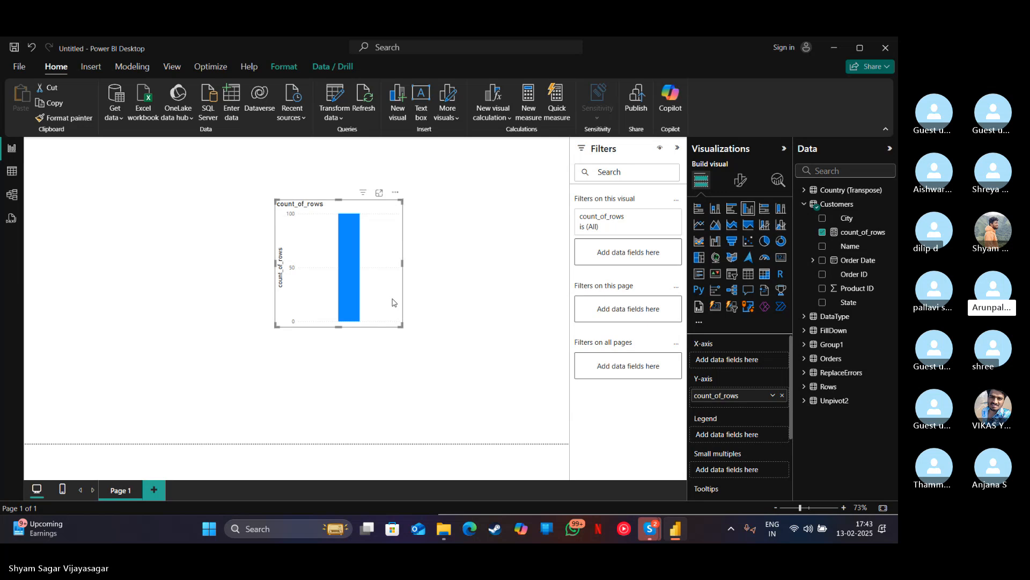
left_click(777, 260)
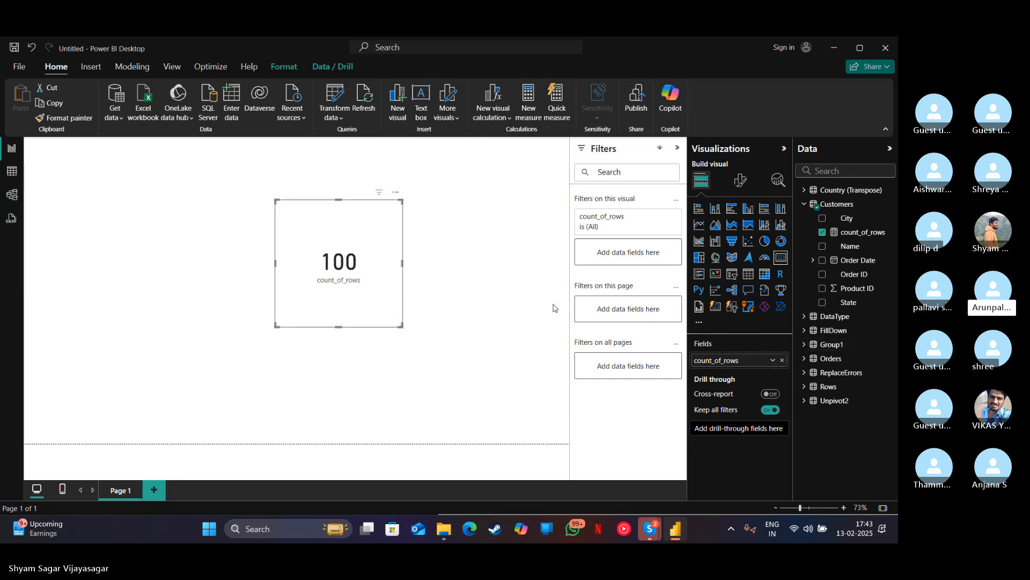
Add a new measure to the Orders table, name it count_of_rows_in_orders and begin its function name.
left_click(812, 358)
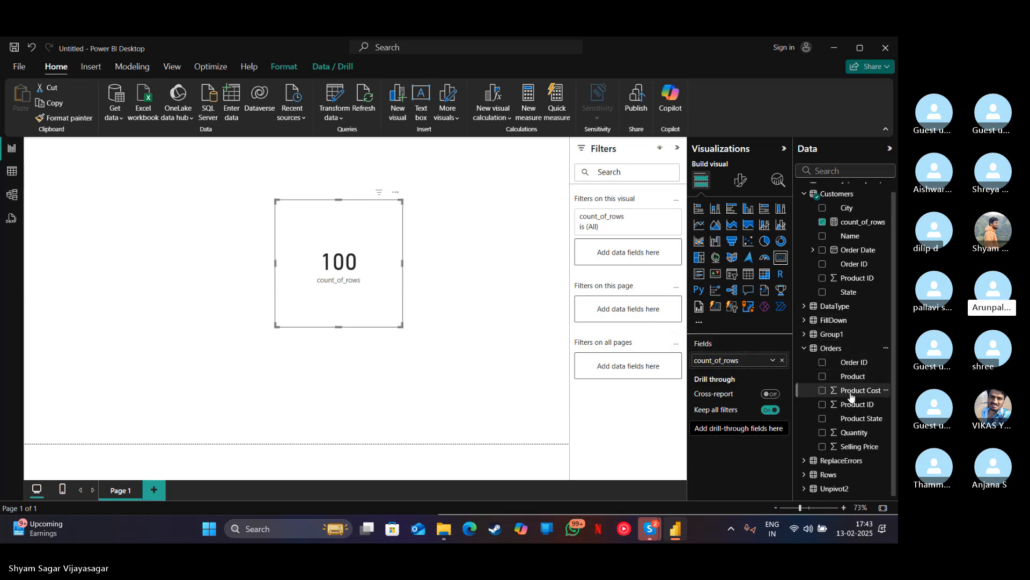
left_click(886, 364)
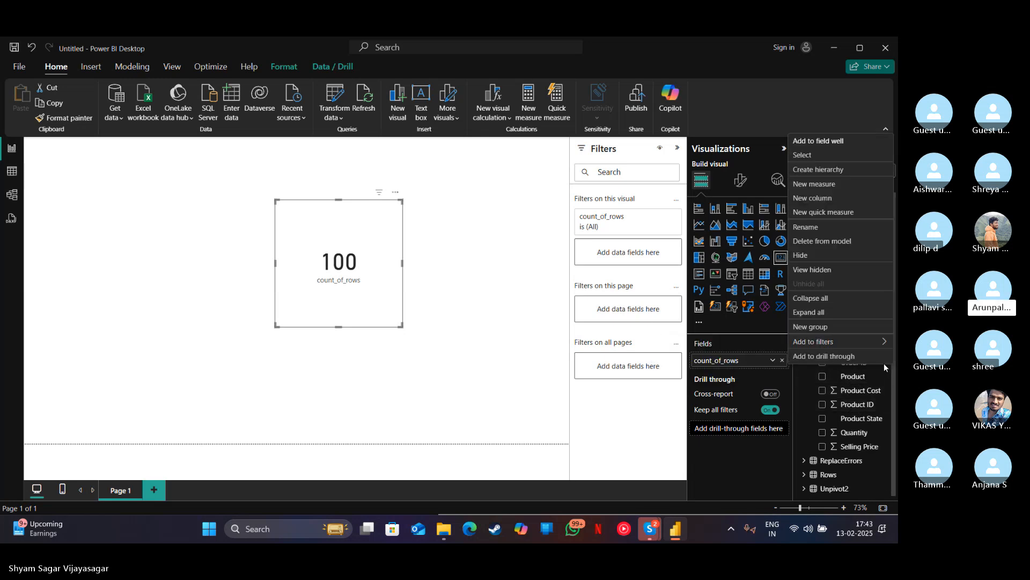
left_click(833, 190)
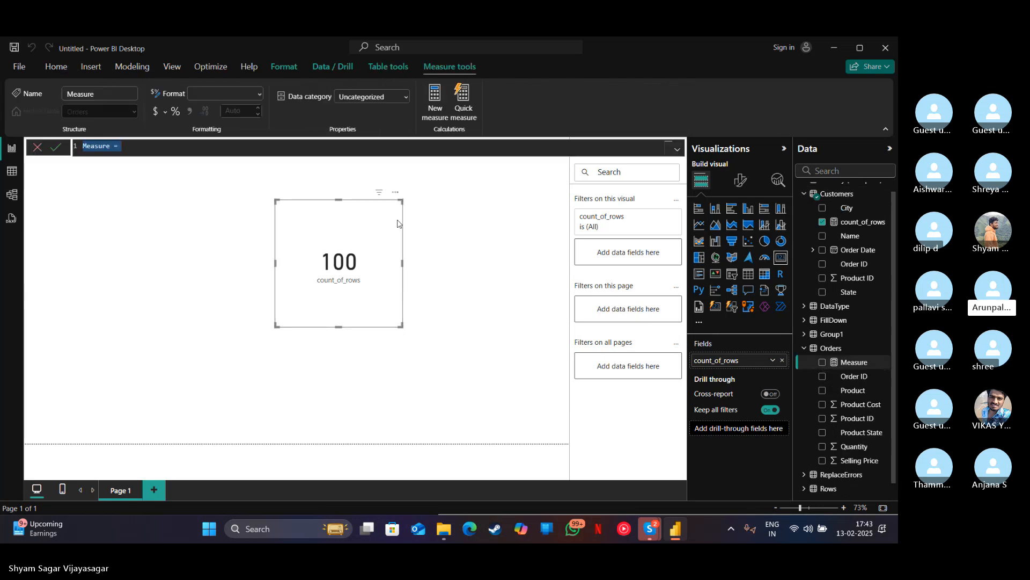
type("count_of")
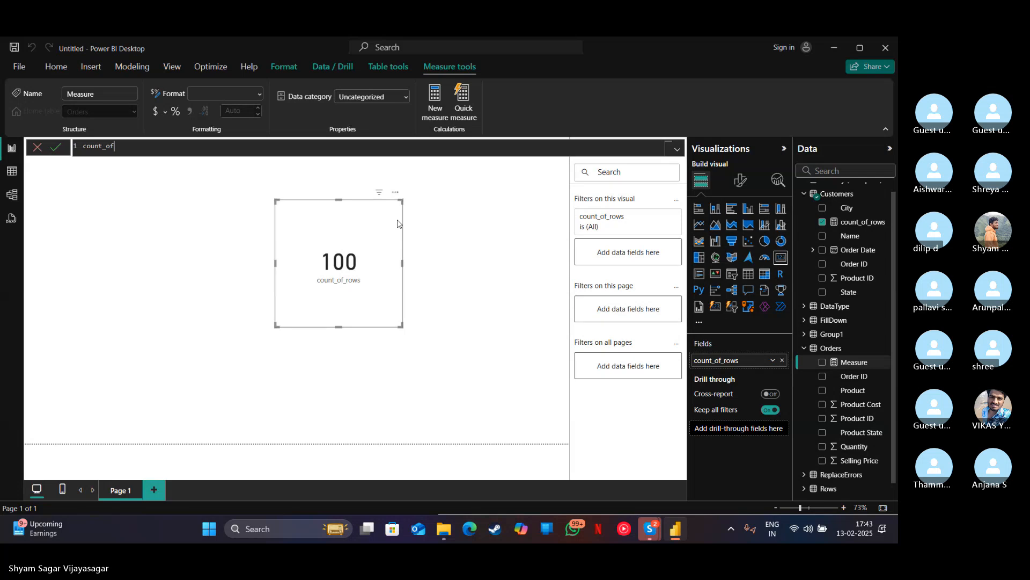
type("_rows_in_")
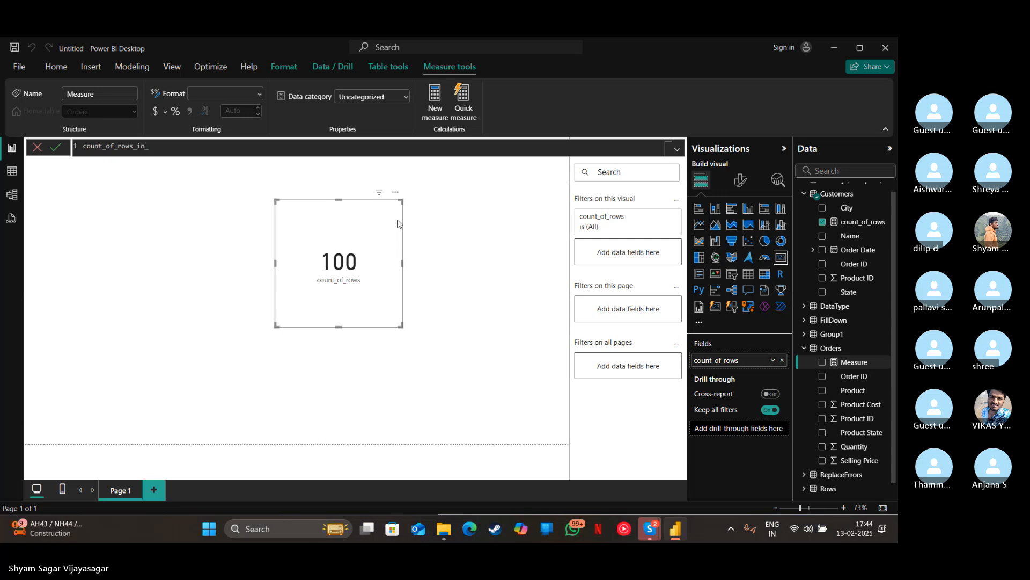
type("orders=dis")
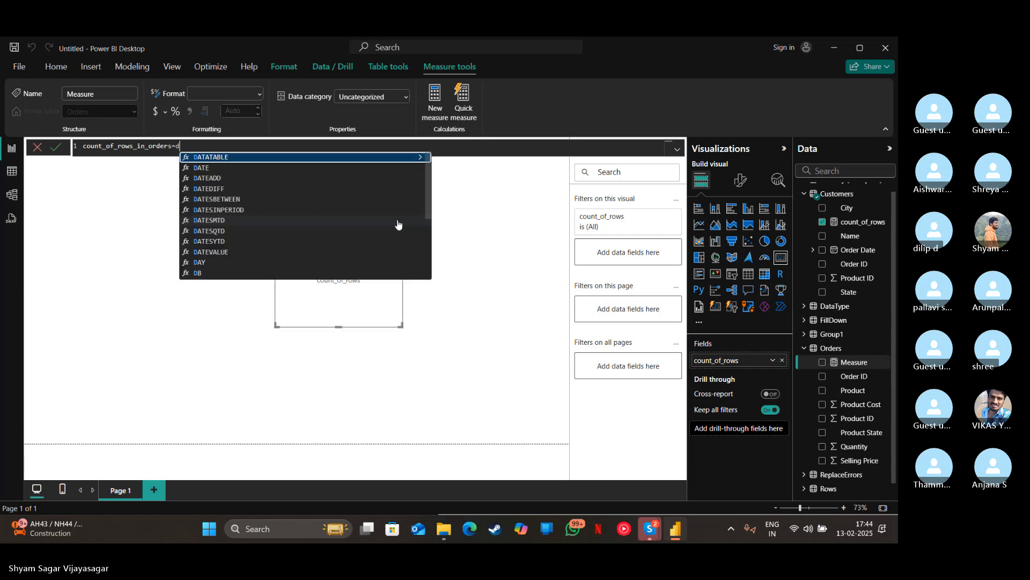
Define count_of_rows_in_orders as DISTINCTCOUNT of Orders[Order ID] and commit the measure.
key("Down")
key("Down")
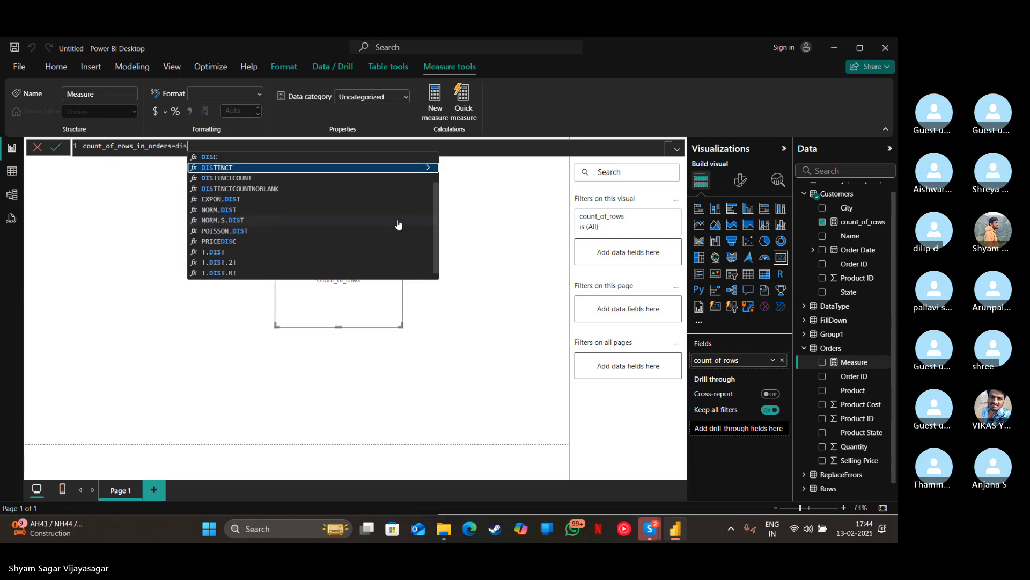
key("Tab")
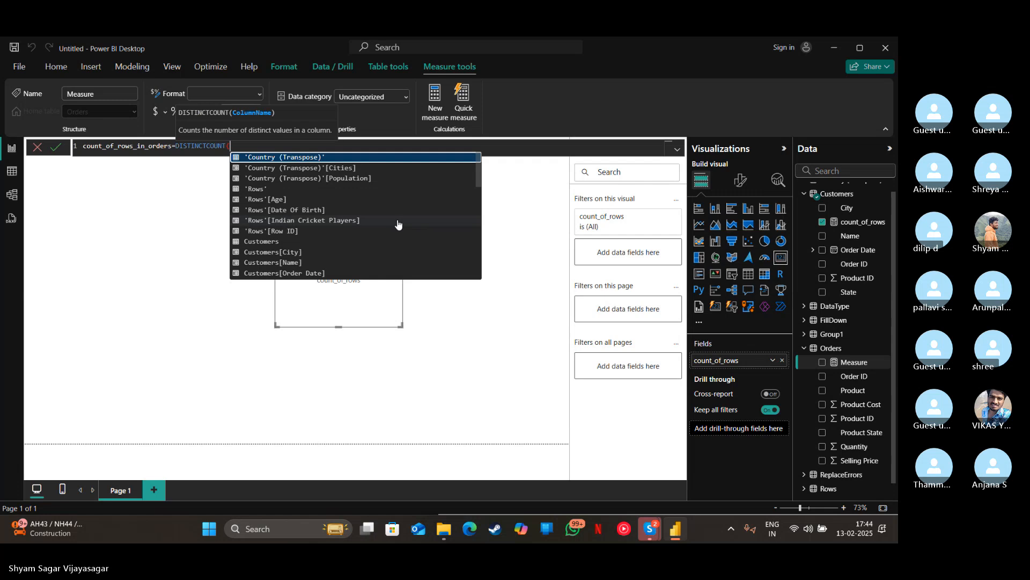
type("o")
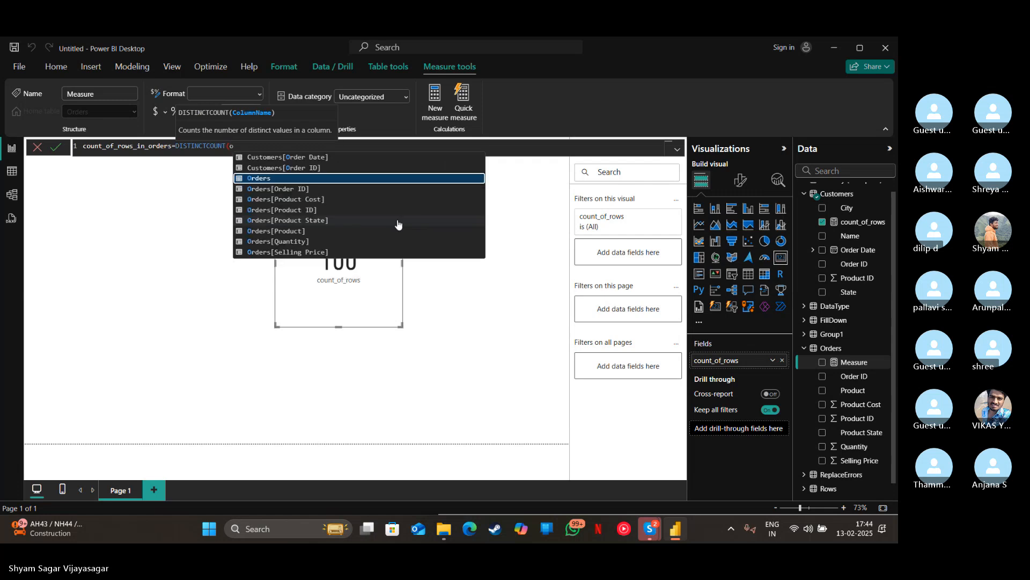
type("rder")
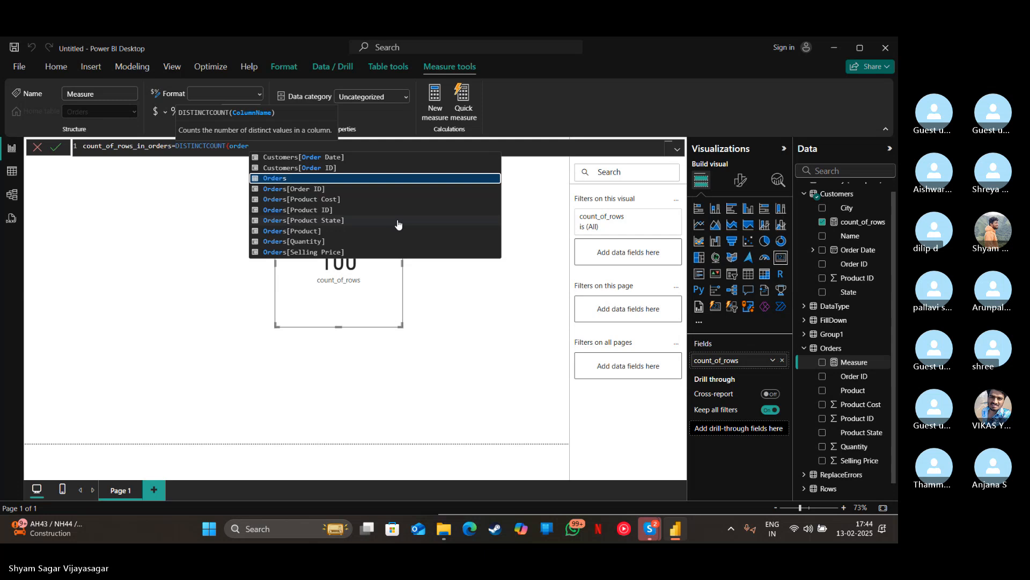
key("Down")
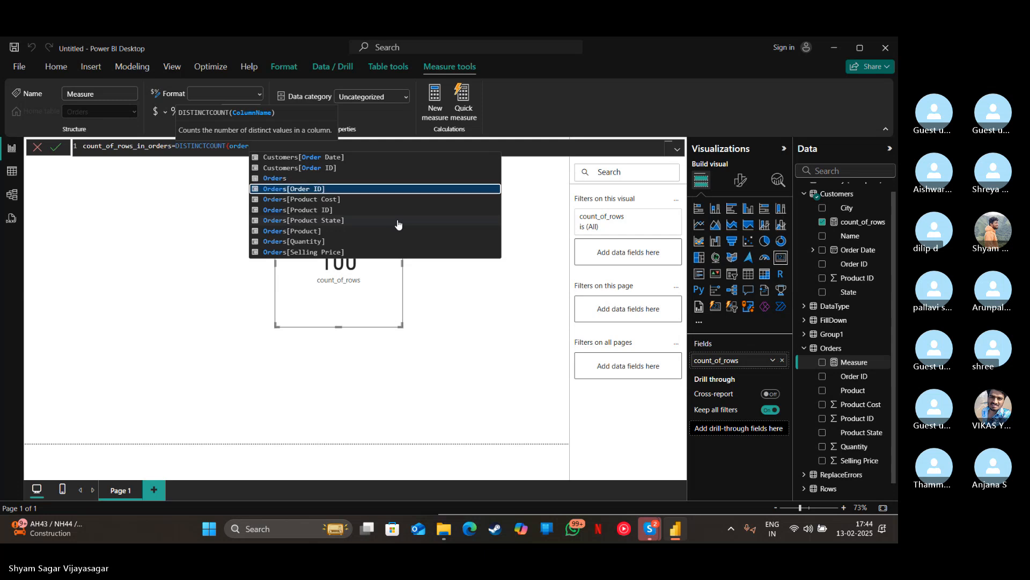
key("Tab")
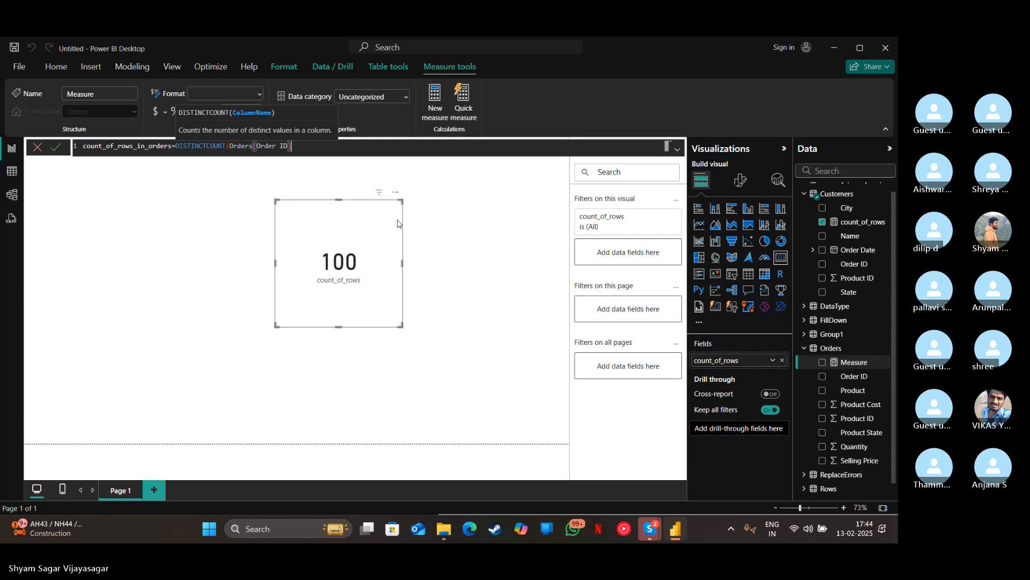
type(")")
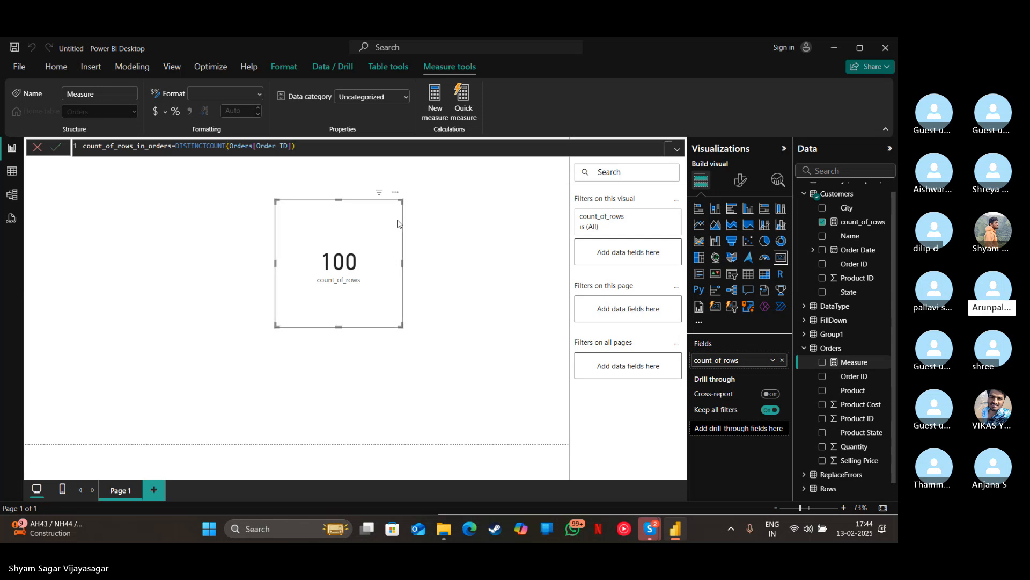
key("Return")
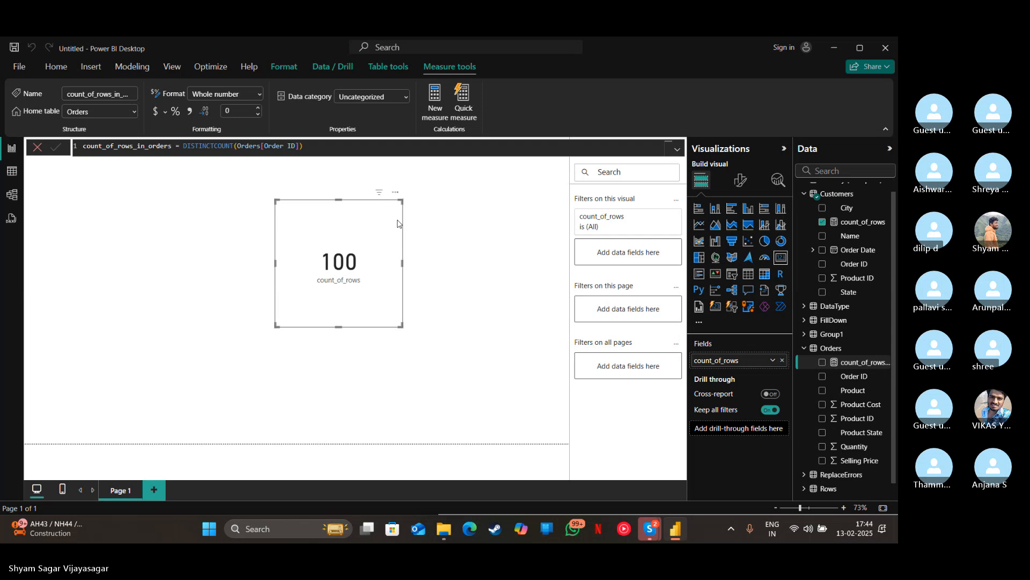
Show the count_of_rows_in_orders measure as a card visual on the canvas, placed to the right of the count_of_rows card.
left_click_drag(844, 365, 494, 363)
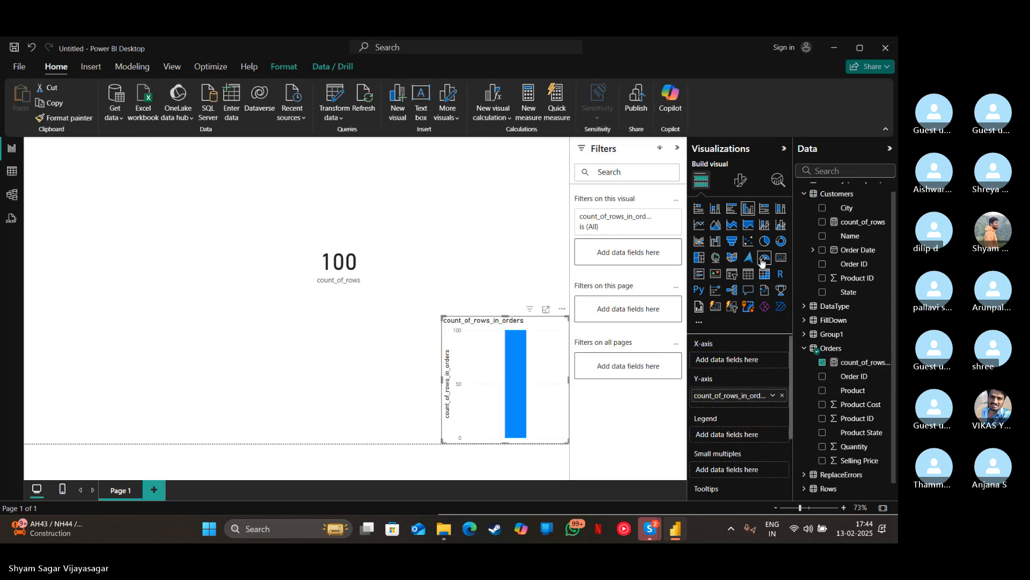
left_click(781, 258)
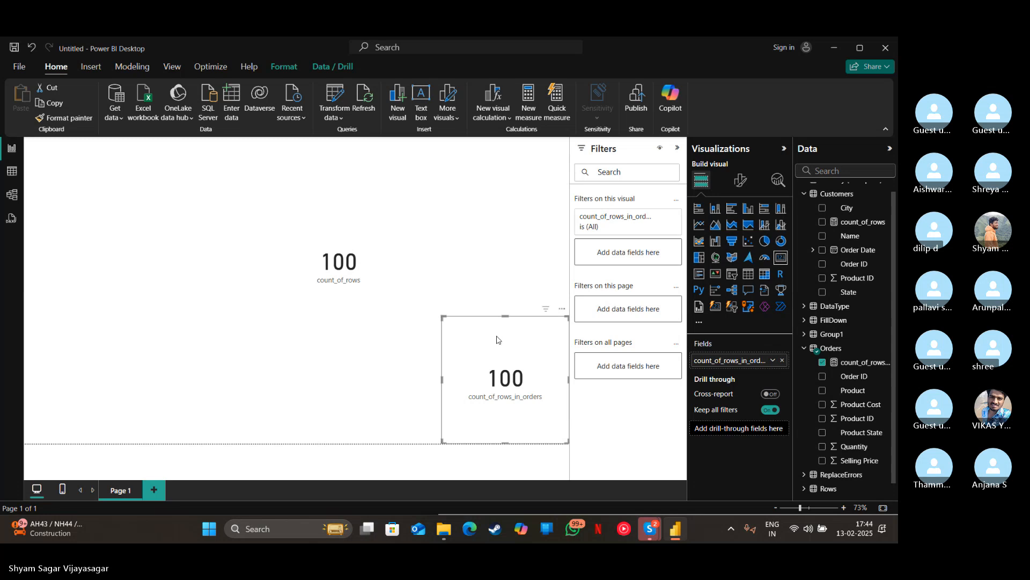
left_click_drag(496, 336, 470, 214)
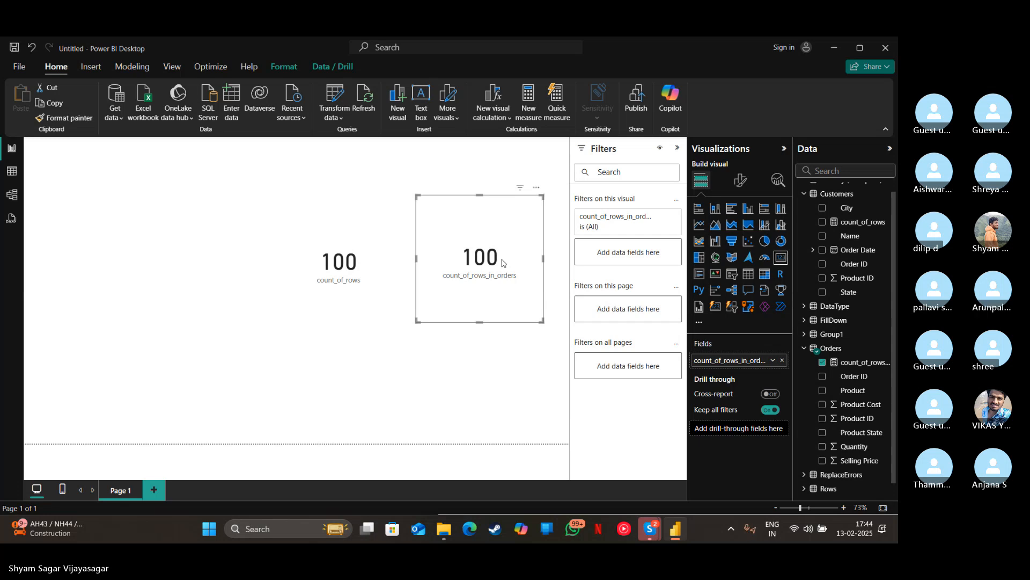
left_click(429, 344)
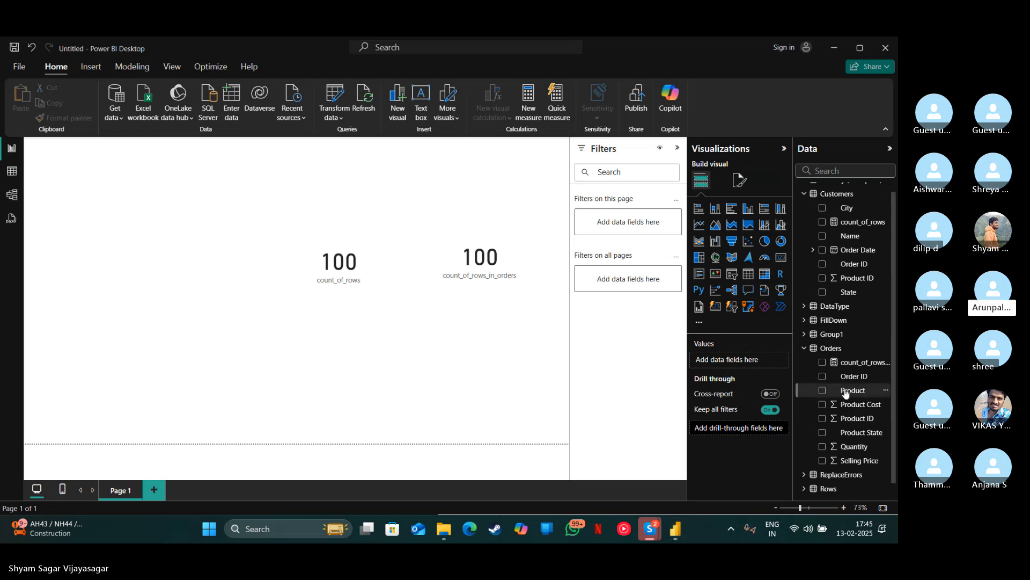
Add another new measure to the Orders table and name it profit_cost.
scroll(853, 354, "down", 1)
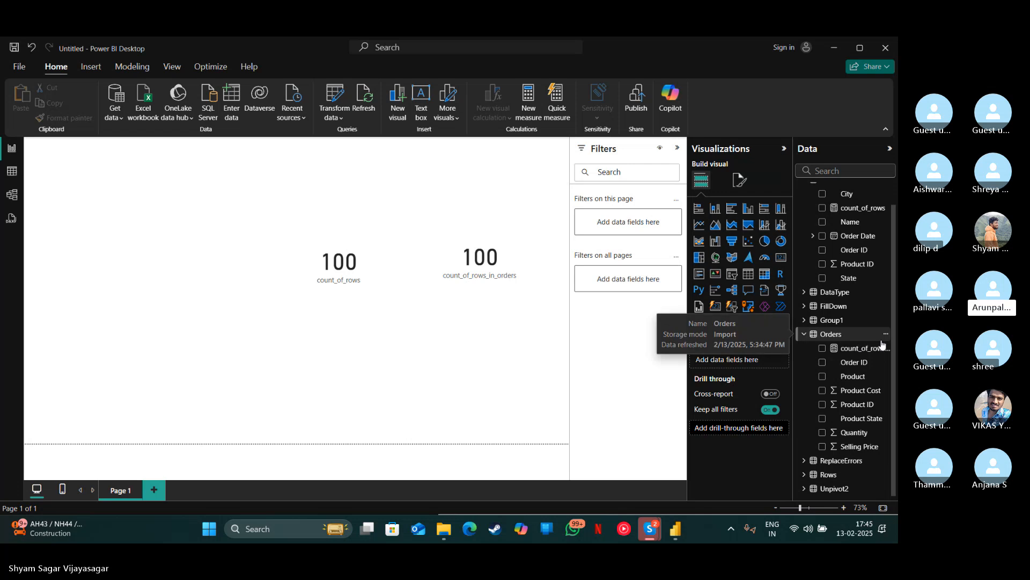
left_click(886, 335)
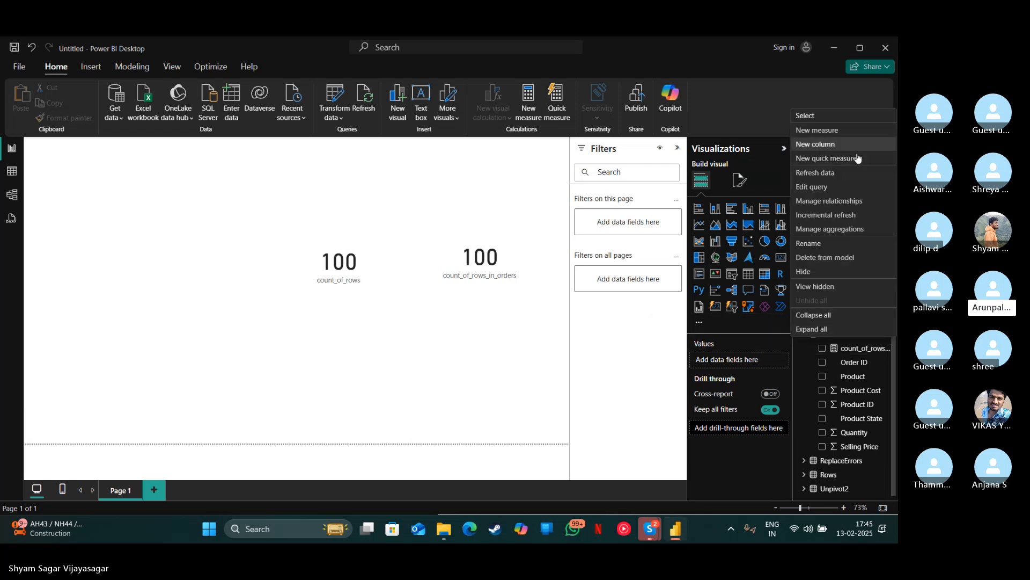
key("Escape")
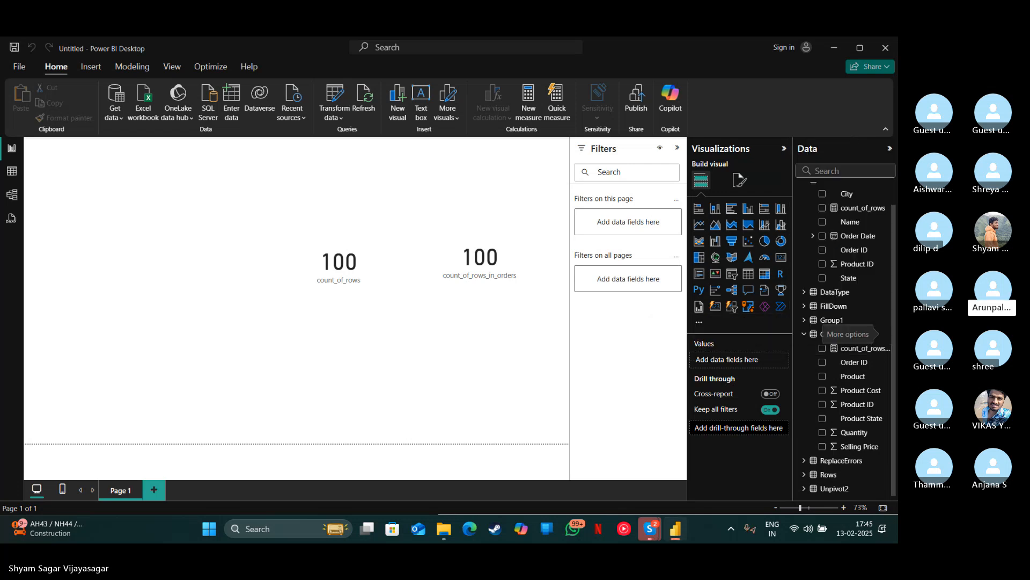
left_click(529, 102)
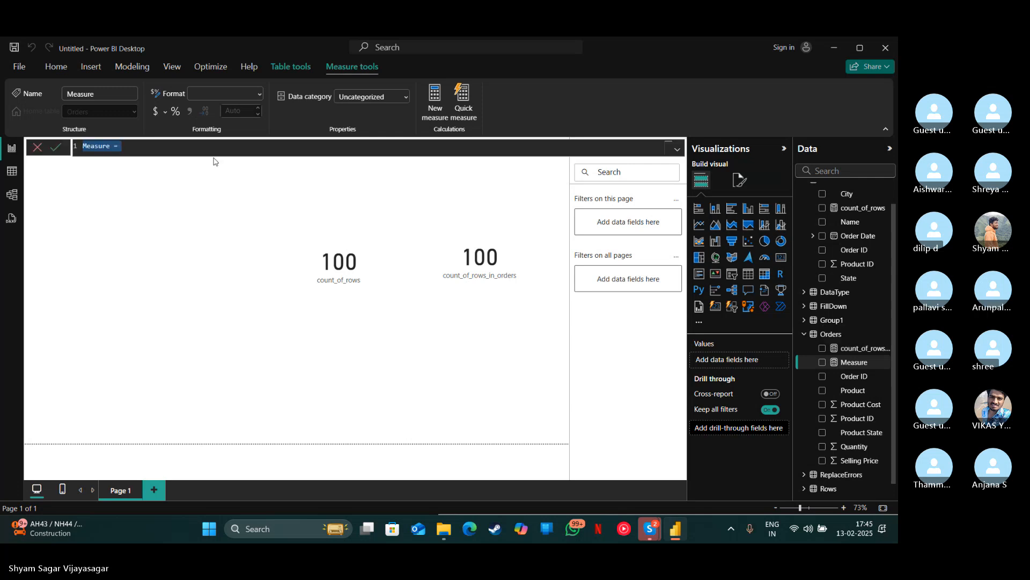
type("profit_")
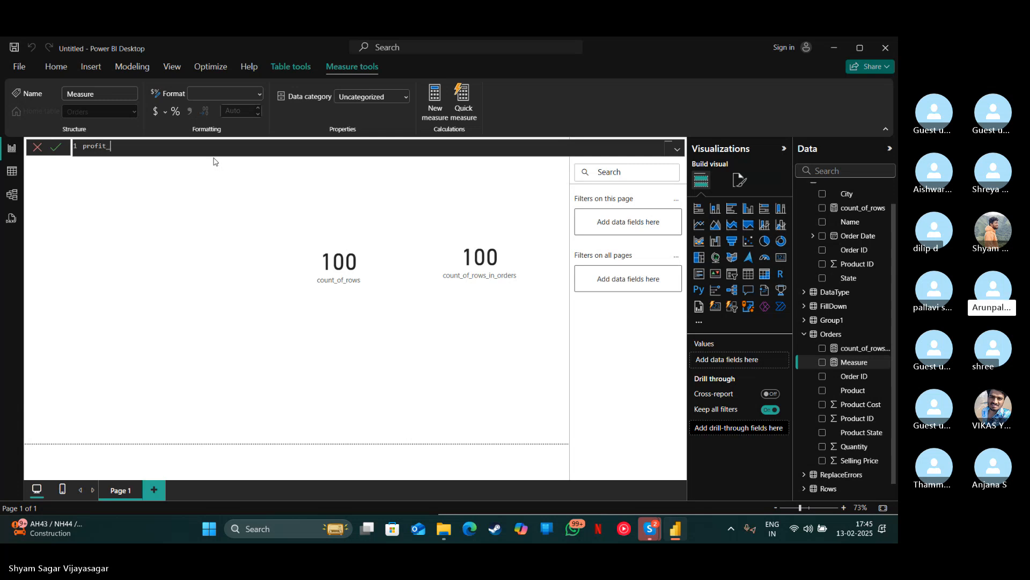
type("cos")
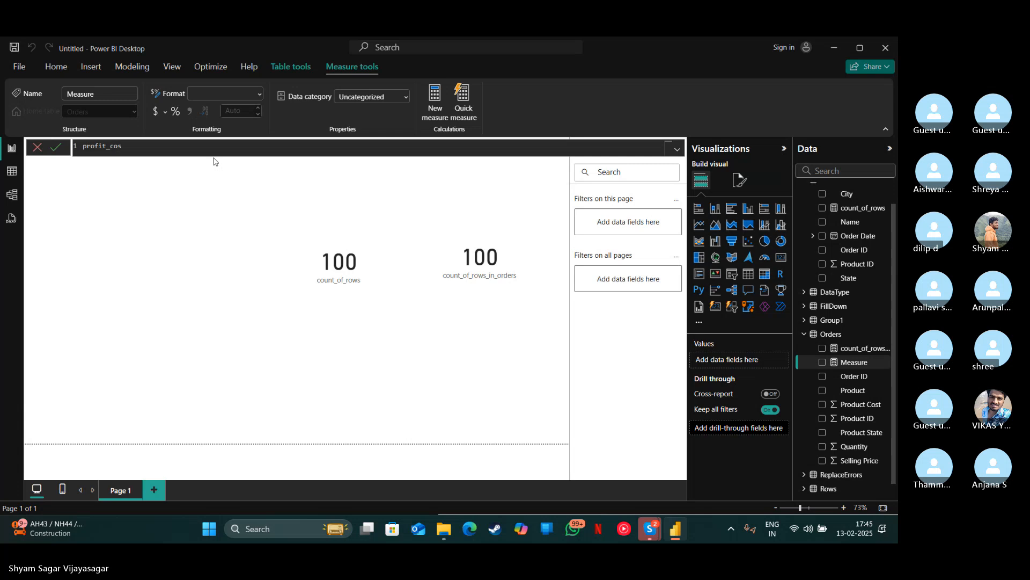
type("t=")
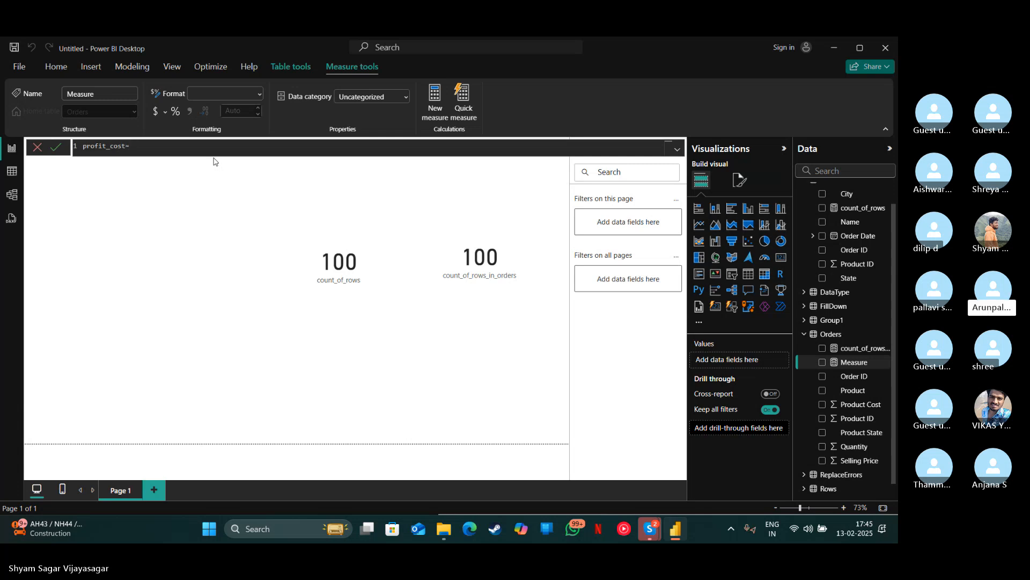
Begin the profit_cost formula with the SUM of Orders[Selling Price].
type("sum")
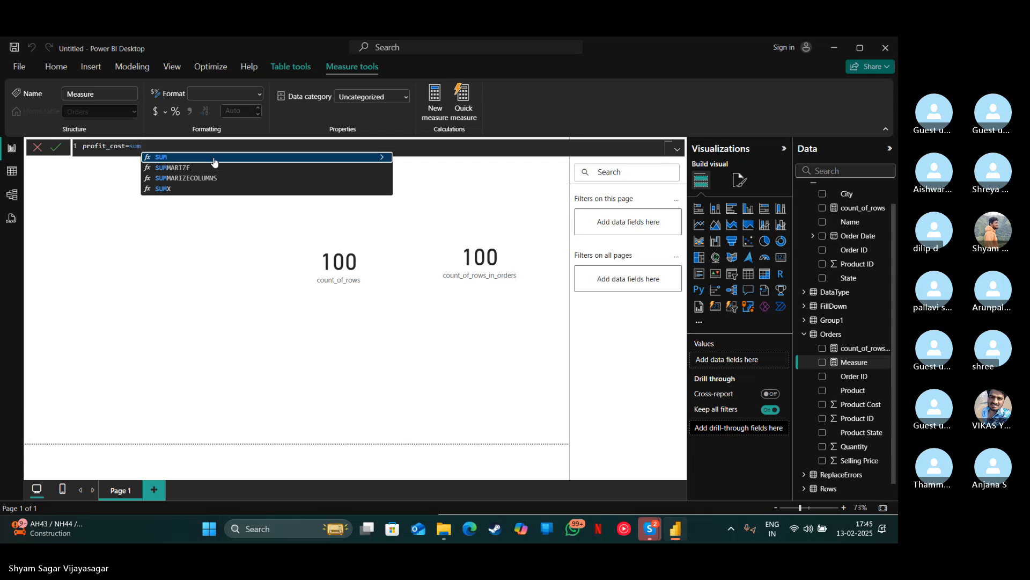
type("(")
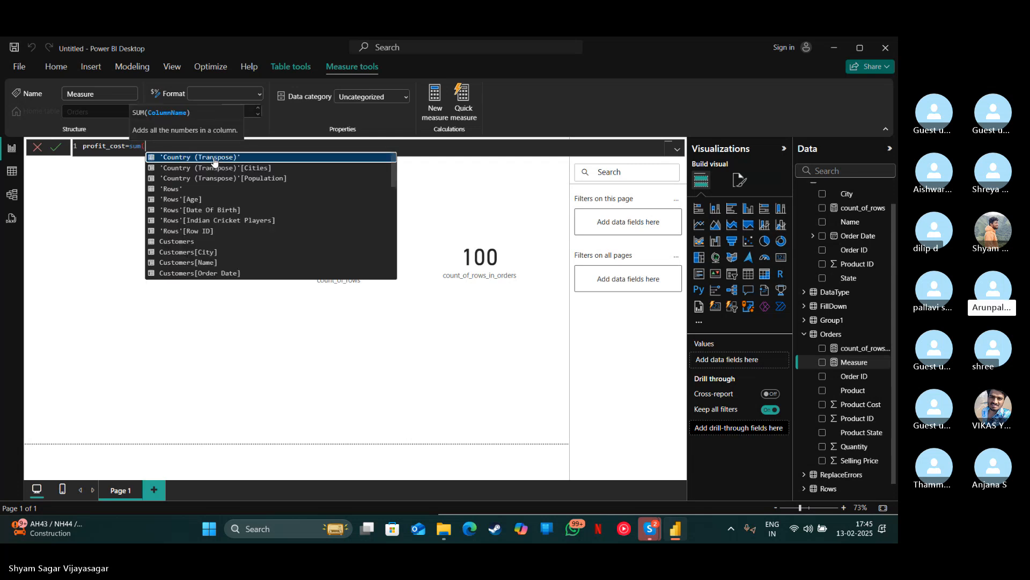
type("s")
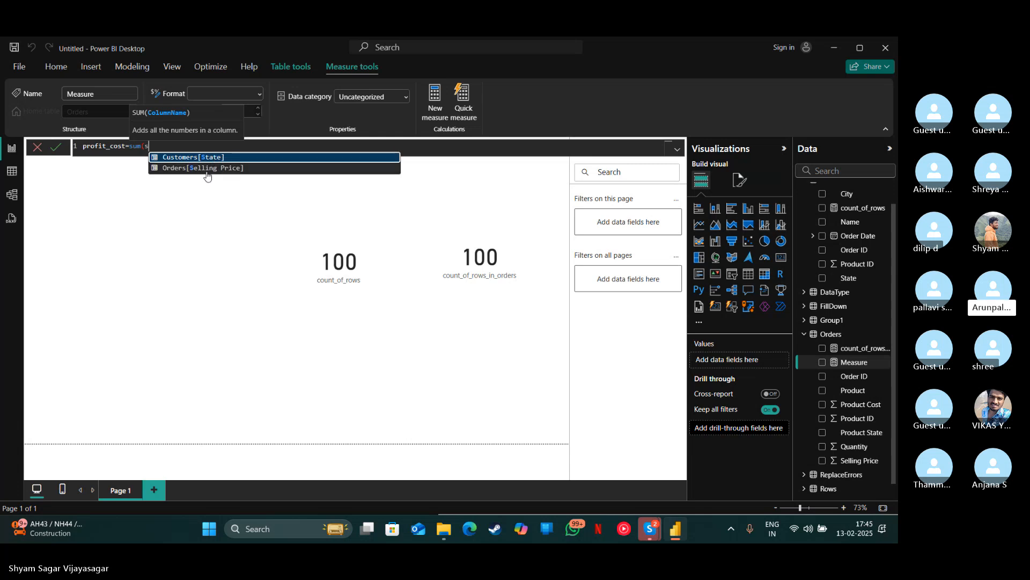
left_click(207, 169)
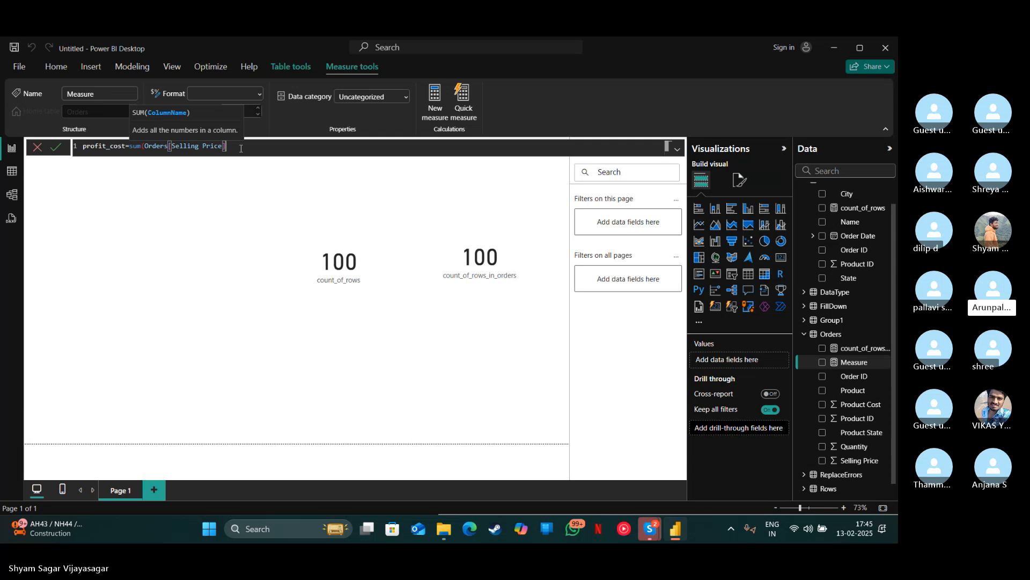
type(")")
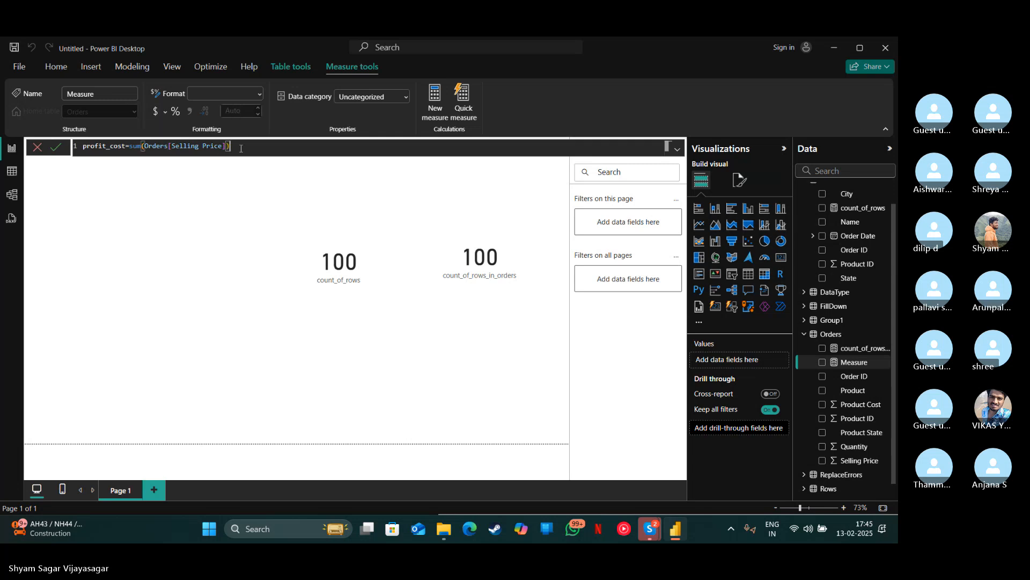
Extend the profit_cost formula by subtracting the SUM of Orders[Product Cost].
type("-sum")
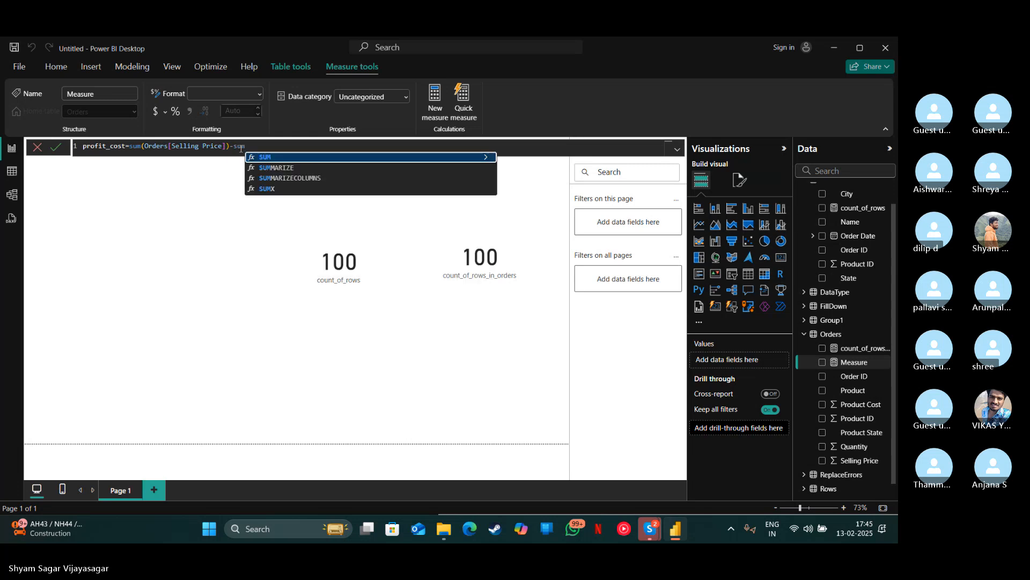
type("(")
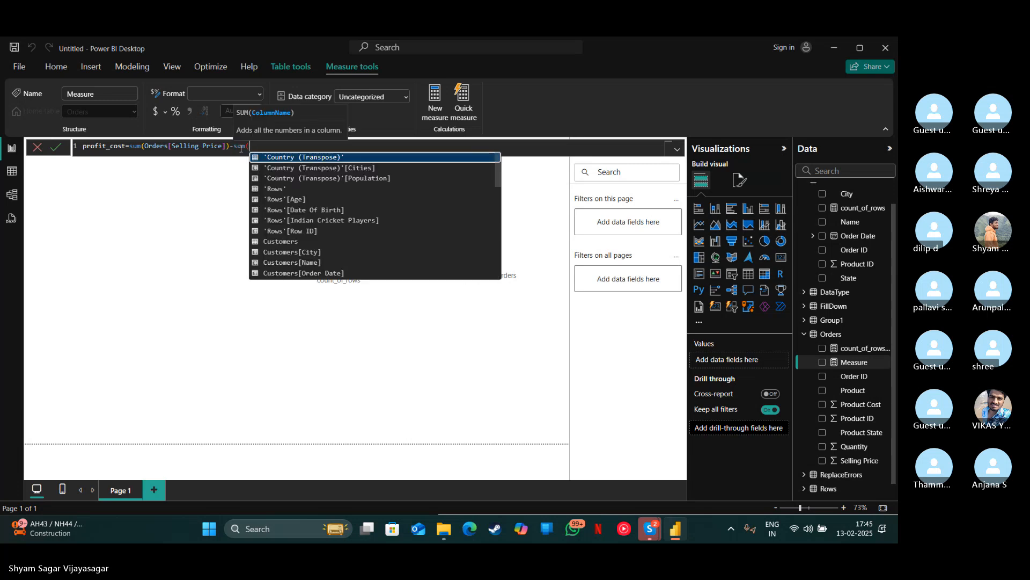
type("pr")
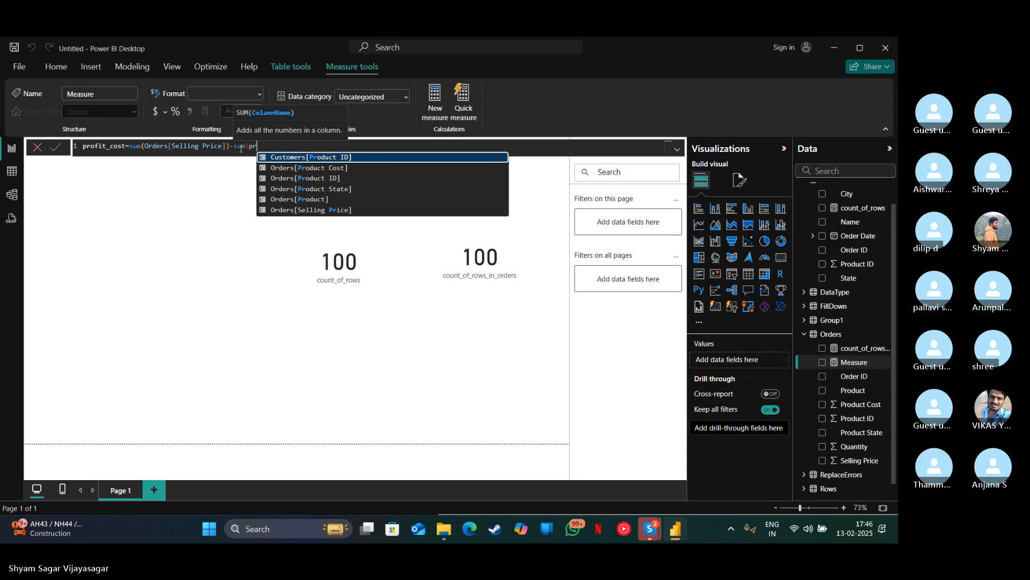
left_click(301, 167)
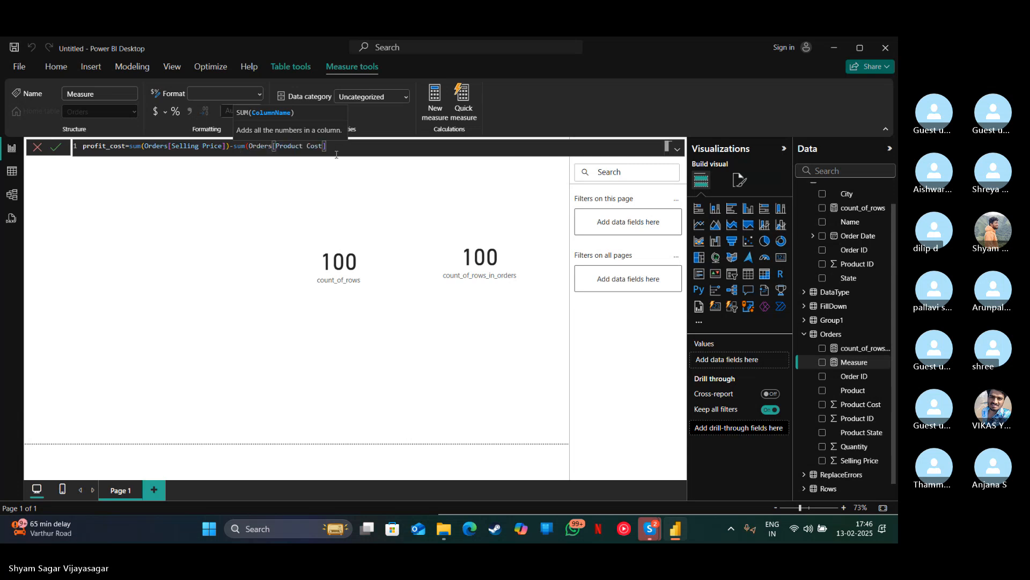
type(")")
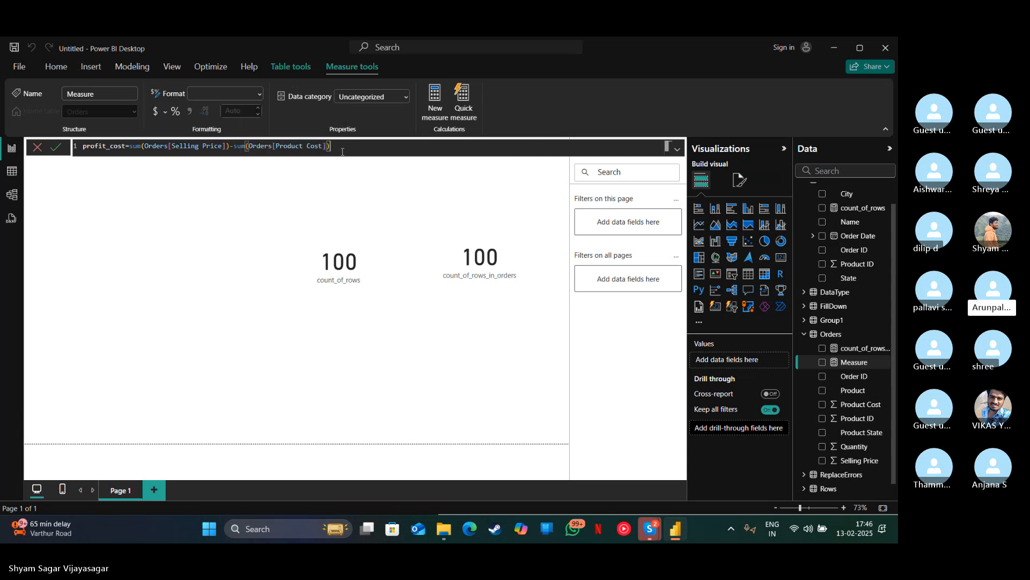
Commit the profit_cost measure and show it as a card visual below the count_of_rows card.
key("Return")
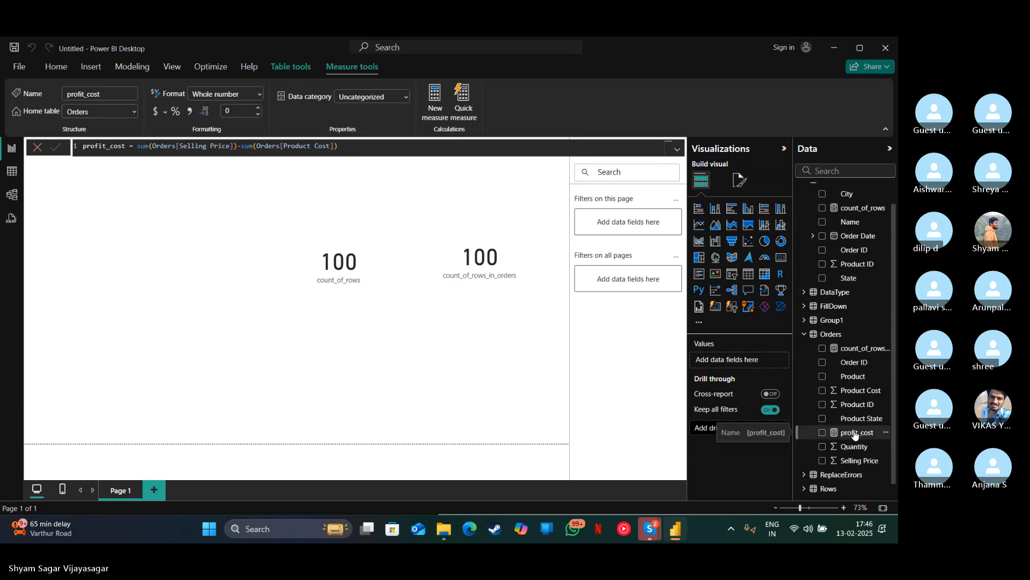
left_click_drag(858, 436, 315, 363)
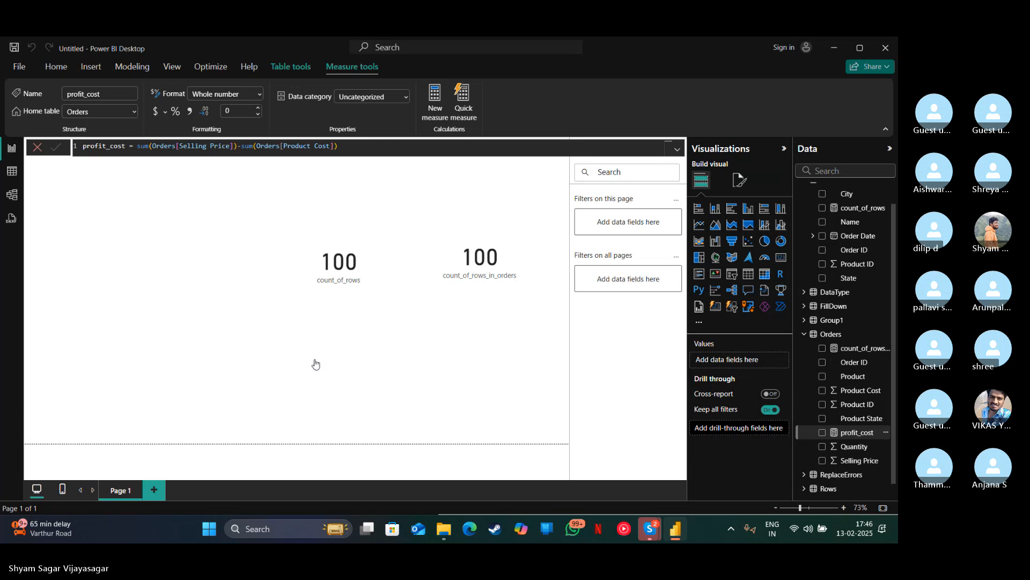
left_click(781, 257)
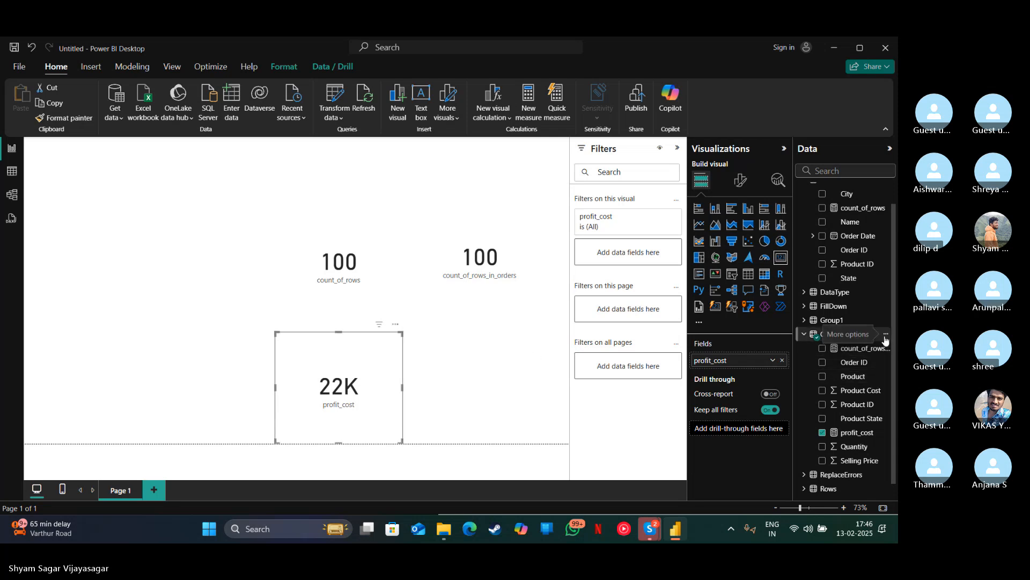
Add another new measure to the Orders table and name it sum_of_sales.
left_click(886, 335)
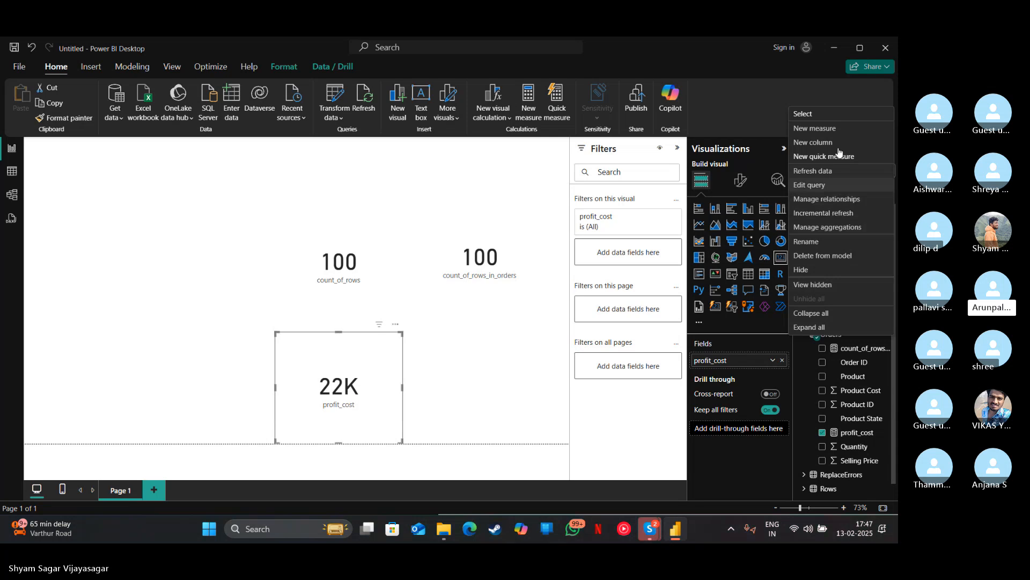
left_click(832, 129)
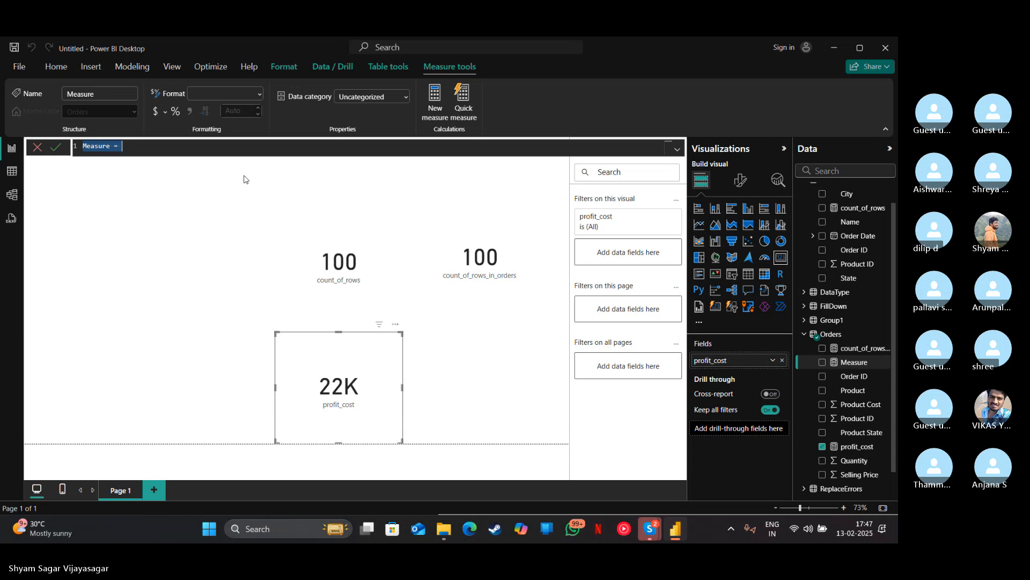
type("sales")
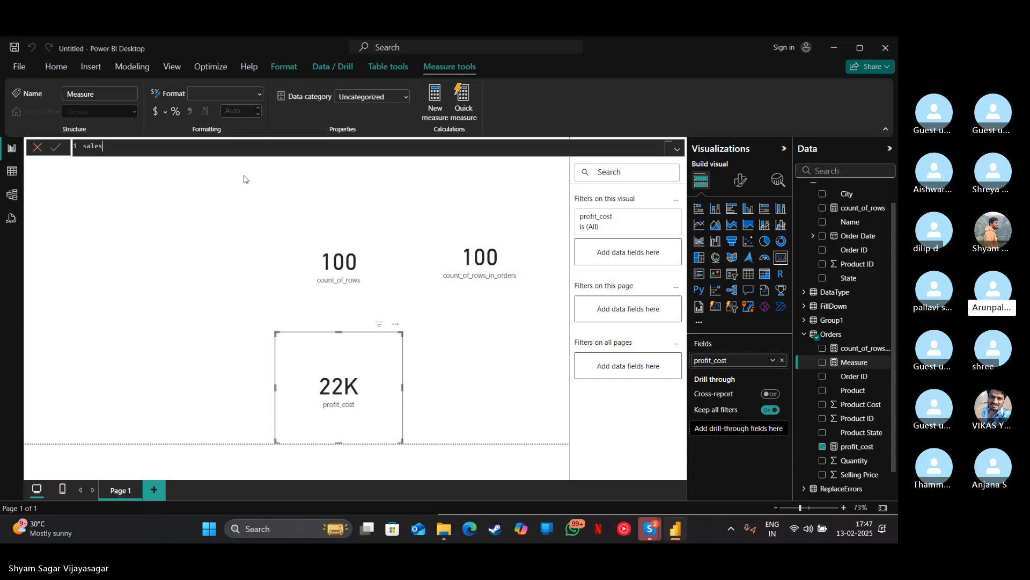
type("=")
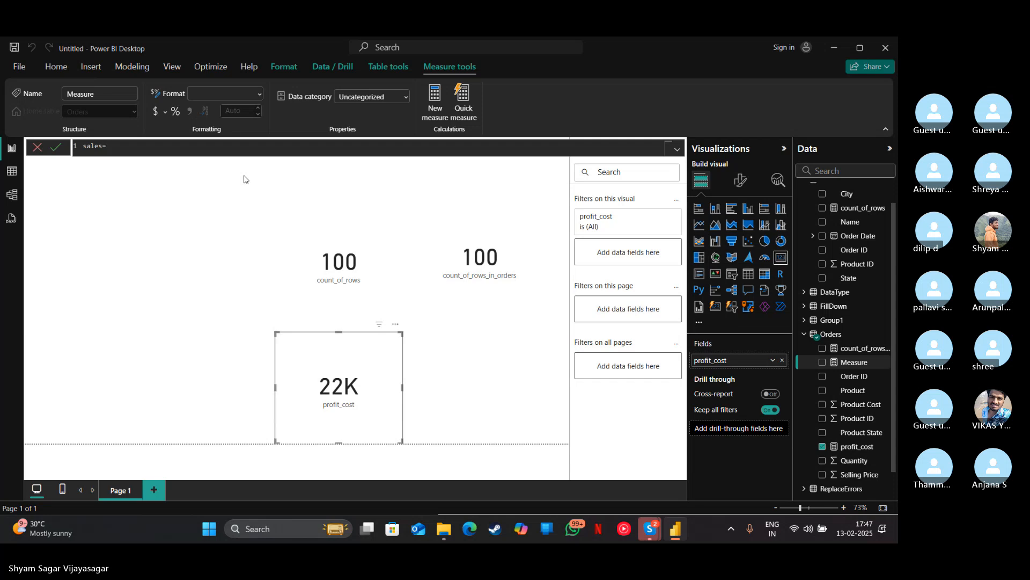
key("BackSpace")
key("BackSpace")
key("BackSpace")
key("BackSpace")
key("BackSpace")
type("um_of_sales=")
Begin the sum_of_sales formula with the SUM of Orders[Selling Price].
type("sum(")
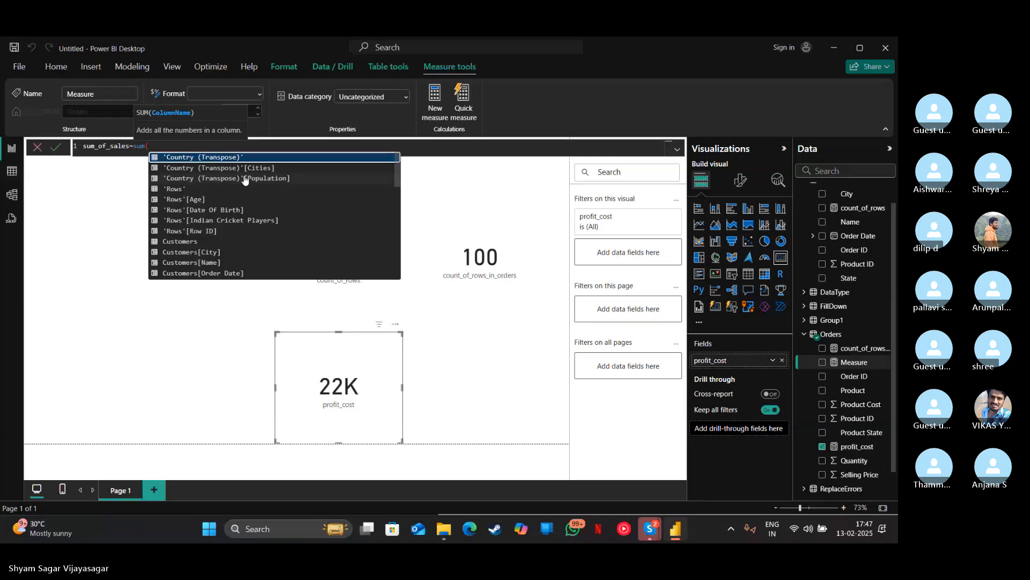
type("s")
key("BackSpace")
type("sa")
type("les")
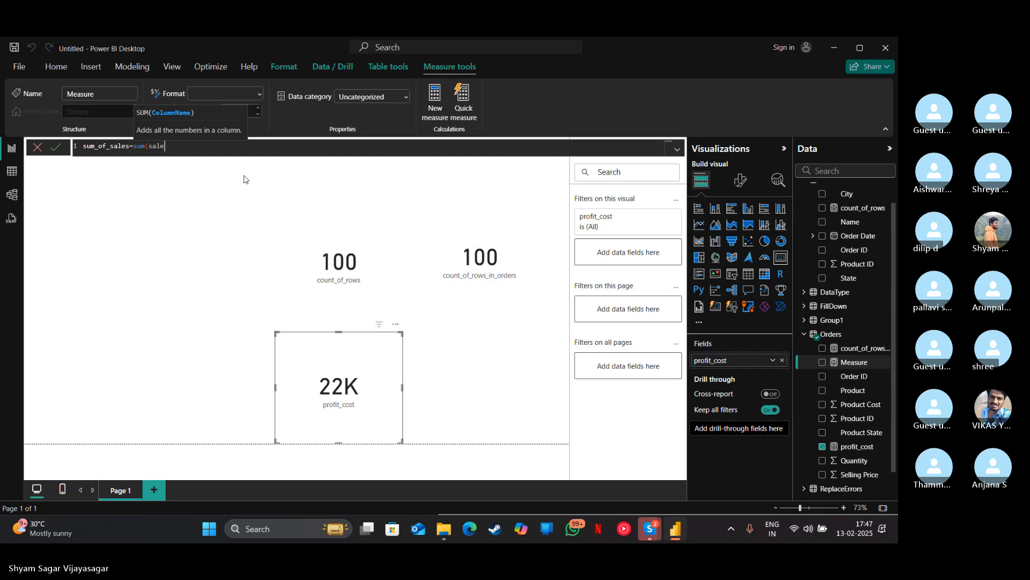
key("BackSpace")
key("BackSpace")
key("BackSpace")
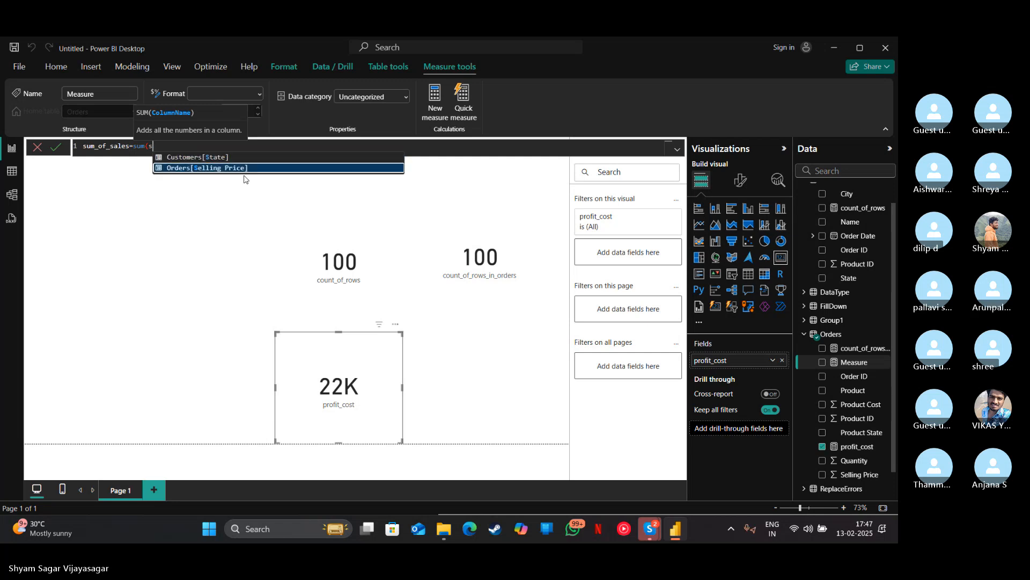
key("Tab")
type(")")
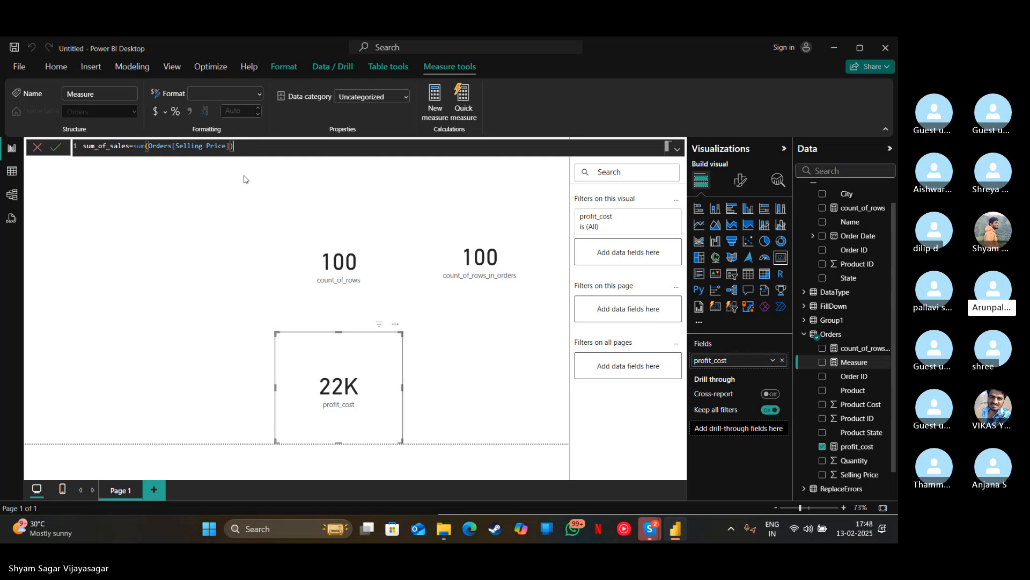
Try to multiply the completed SUM of Orders[Selling Price] by the Quantity column.
type("*qua")
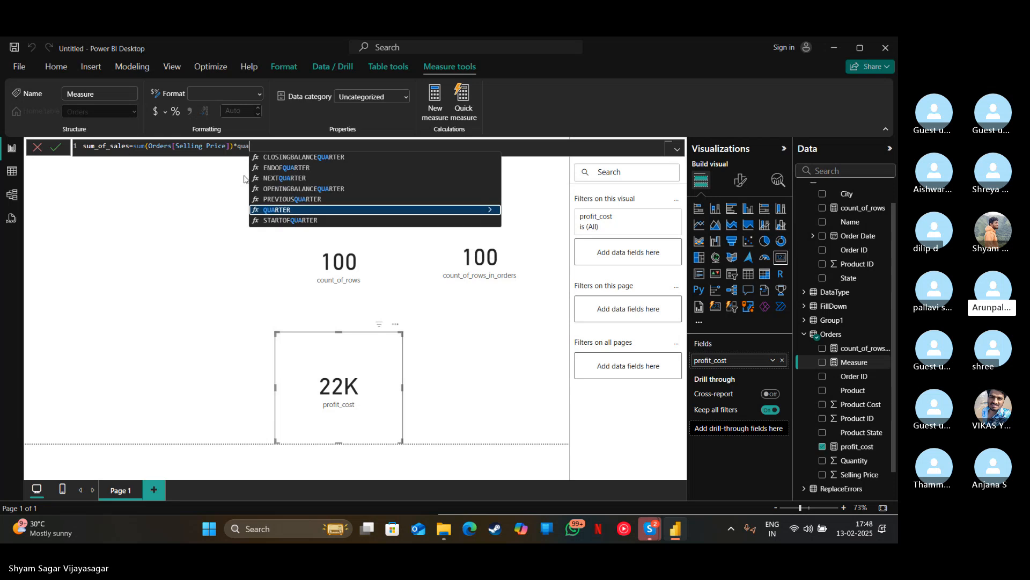
key("BackSpace")
key("BackSpace")
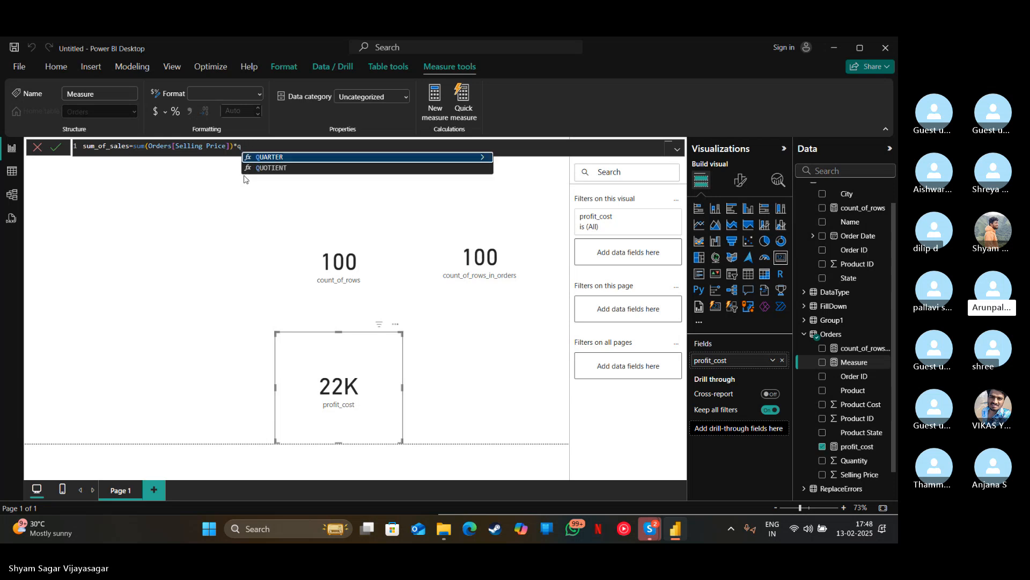
key("BackSpace")
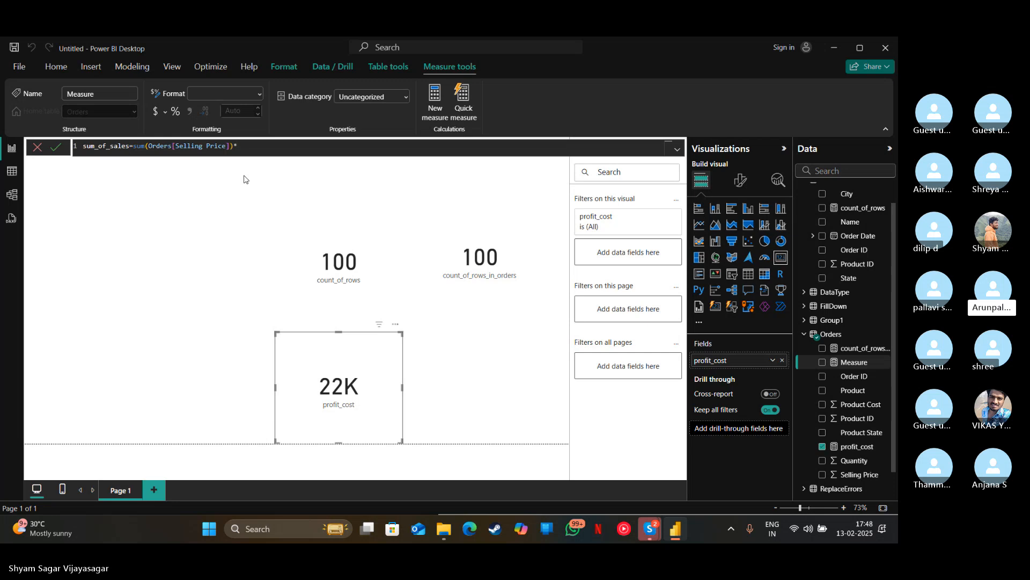
type("q")
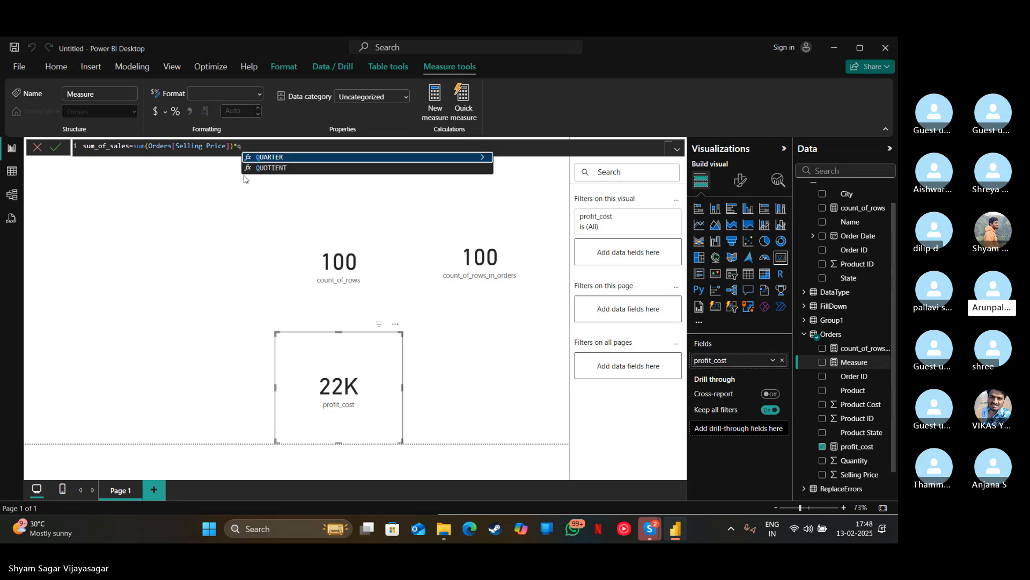
type("u")
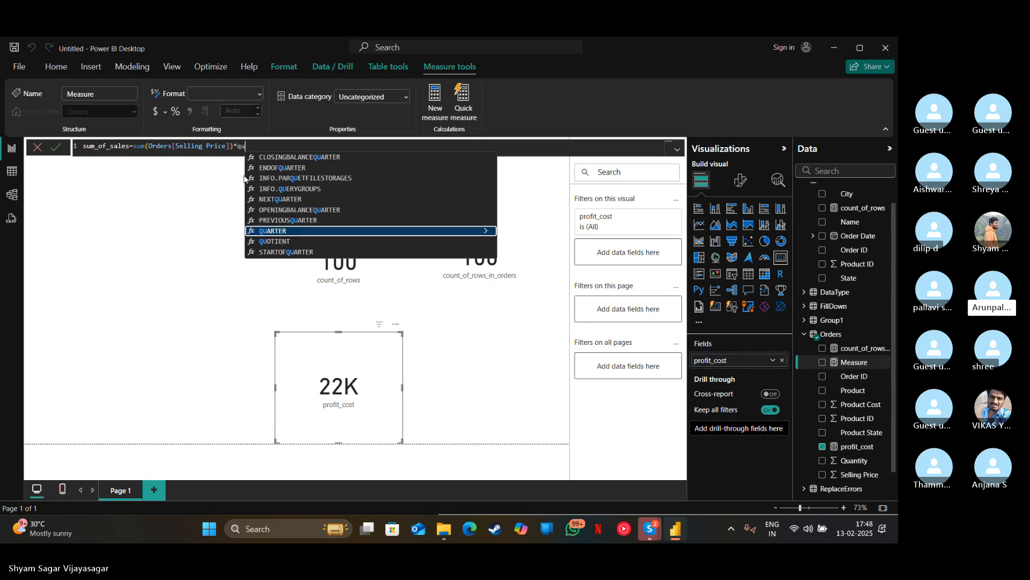
type("a")
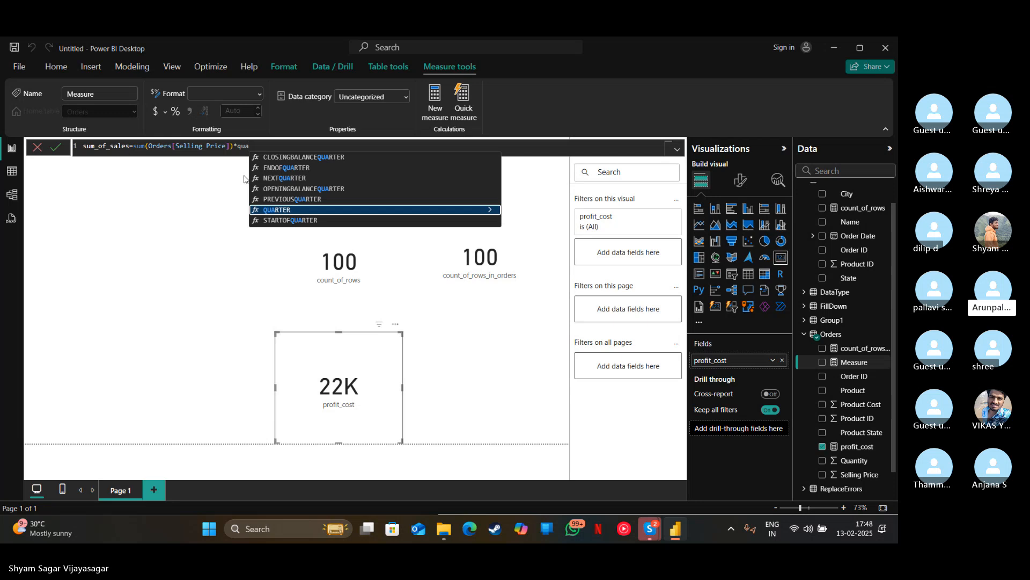
key("BackSpace")
key("BackSpace")
key("BackSpace")
key("BackSpace")
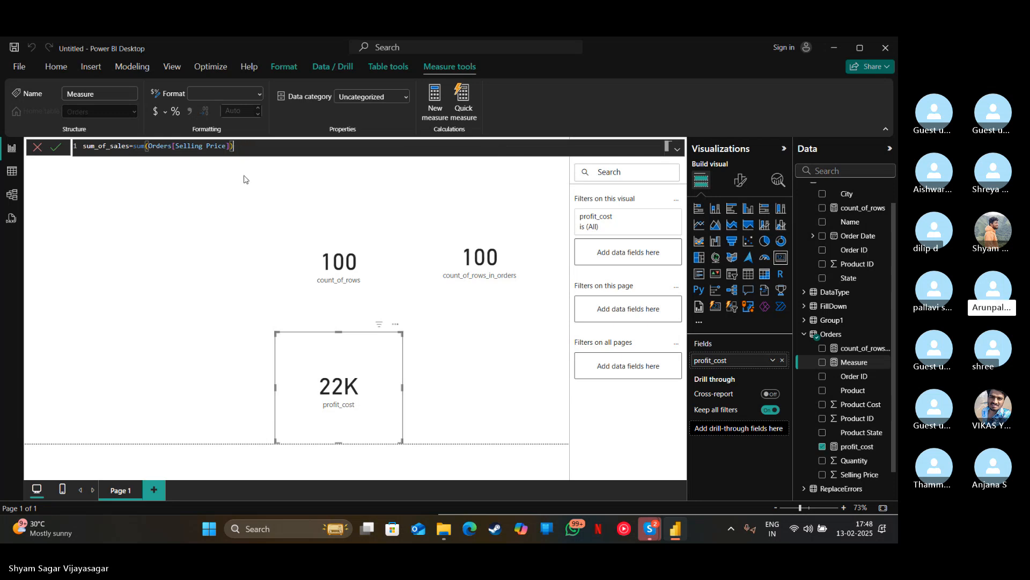
Try to multiply Orders[Selling Price] by the Quantity column inside the SUM function's parentheses.
key("BackSpace")
type("*qua")
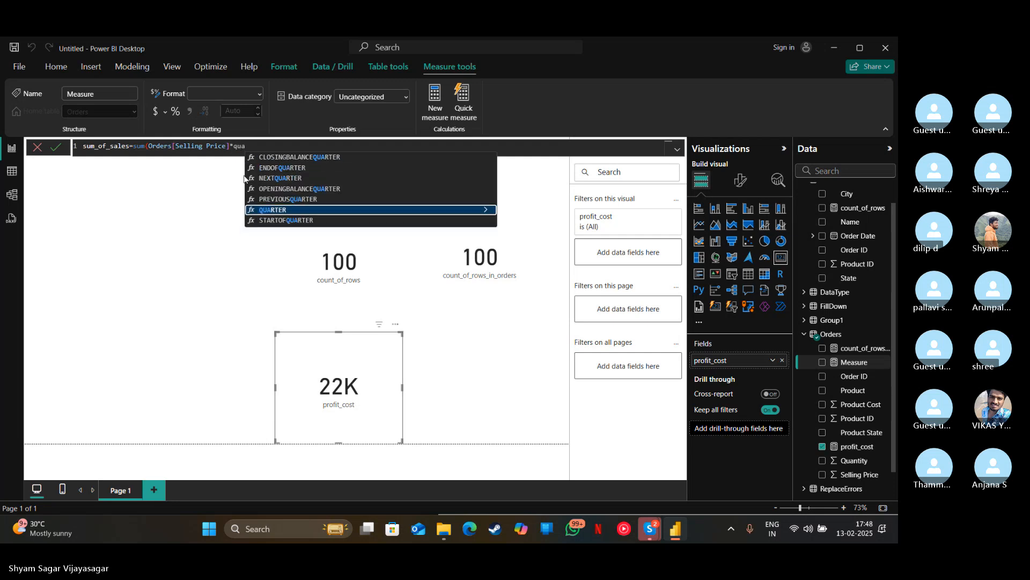
type("nt")
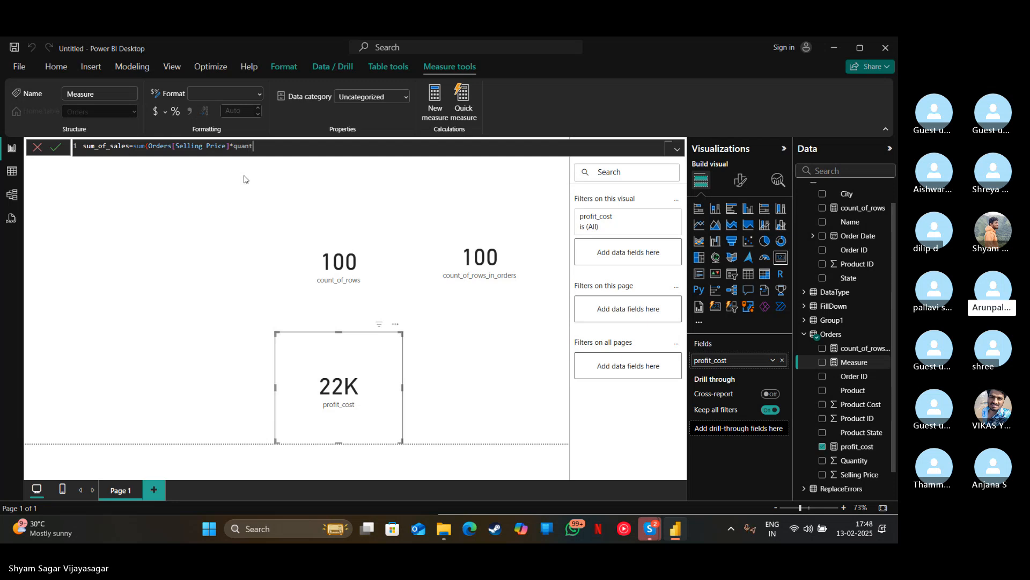
key("BackSpace")
key("BackSpace")
key("BackSpace")
key("BackSpace")
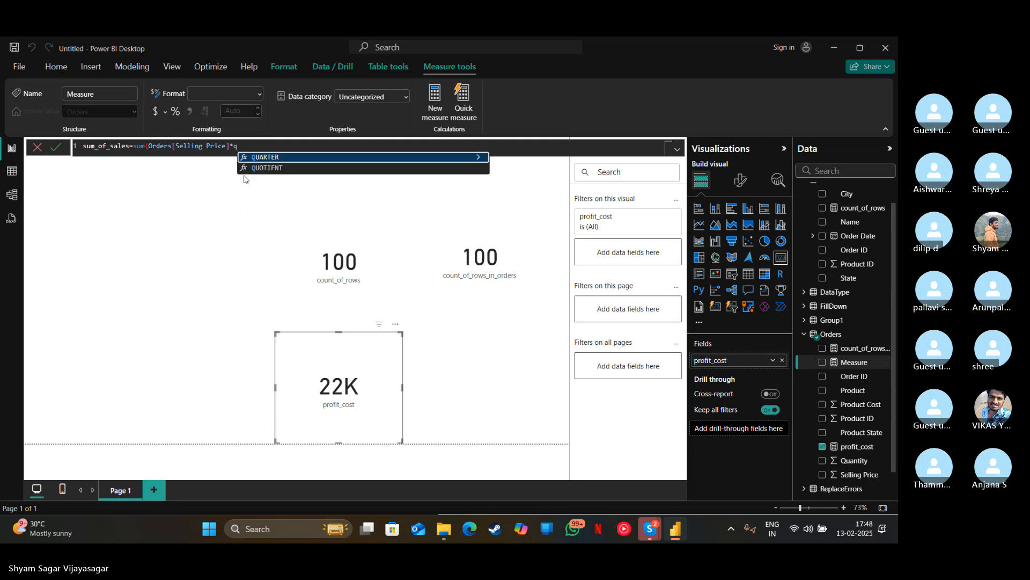
key("BackSpace")
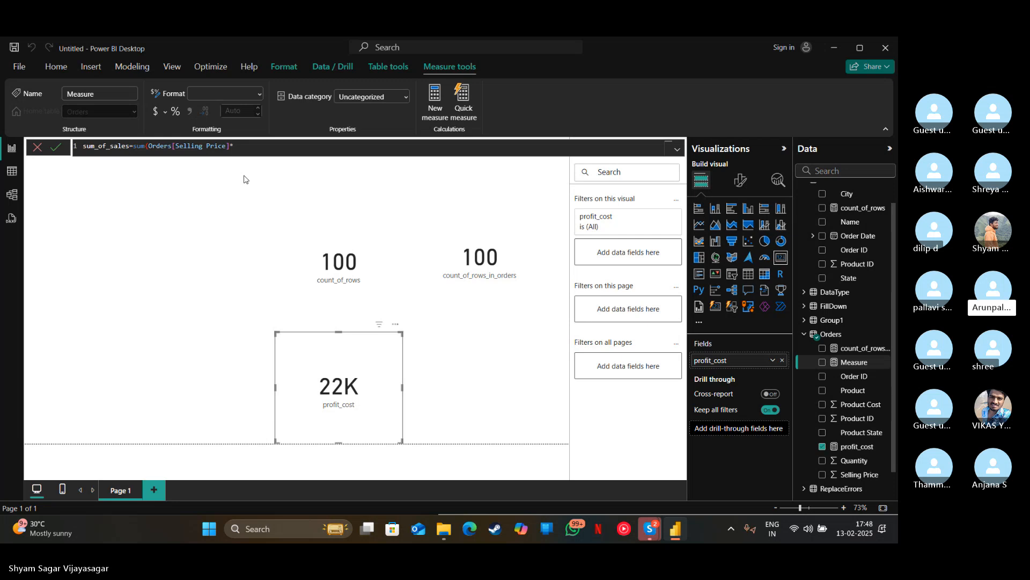
Try to reference Quantity with its orders table name as the multiplier inside the SUM function.
type("o")
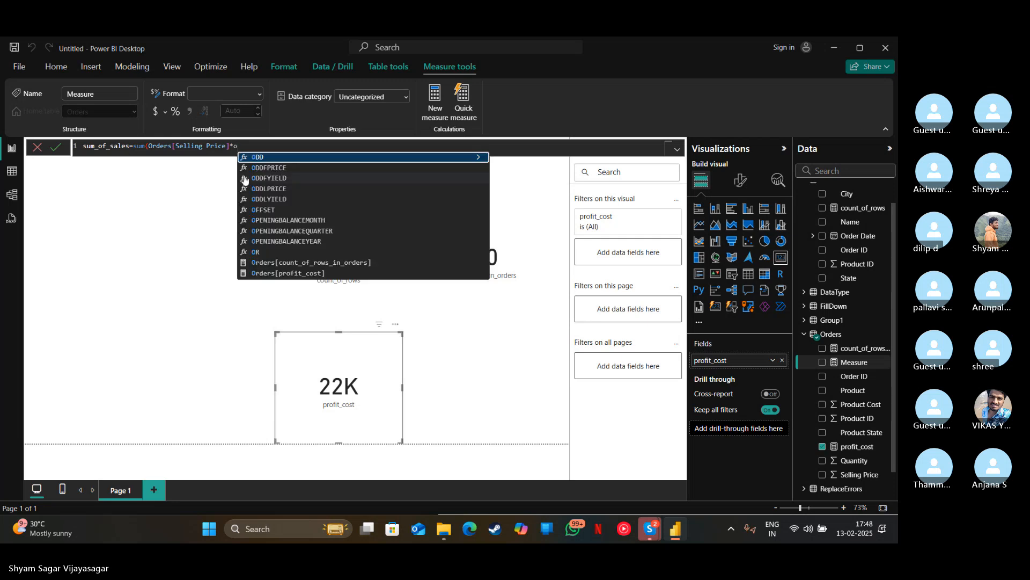
type("rde")
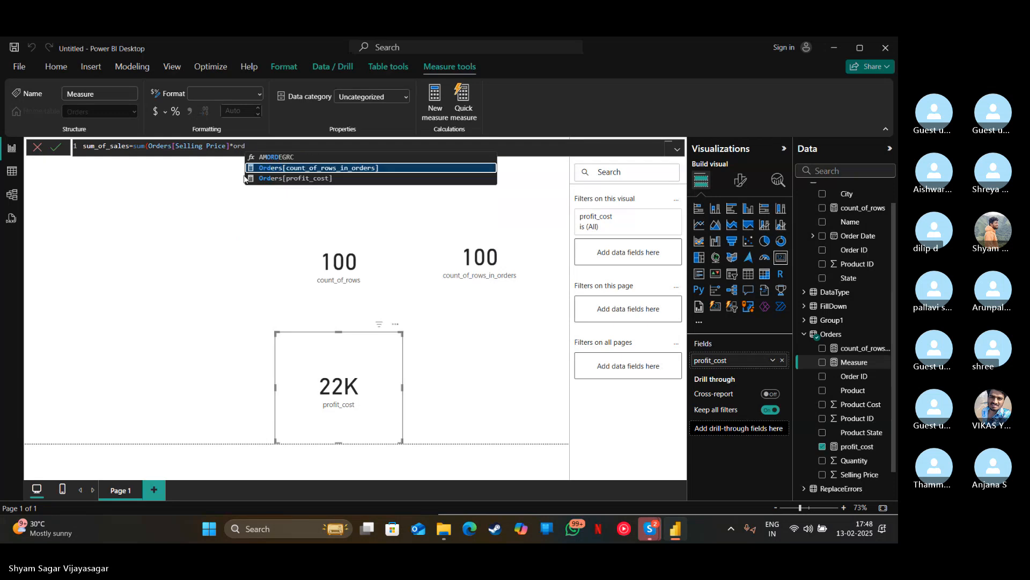
type("r")
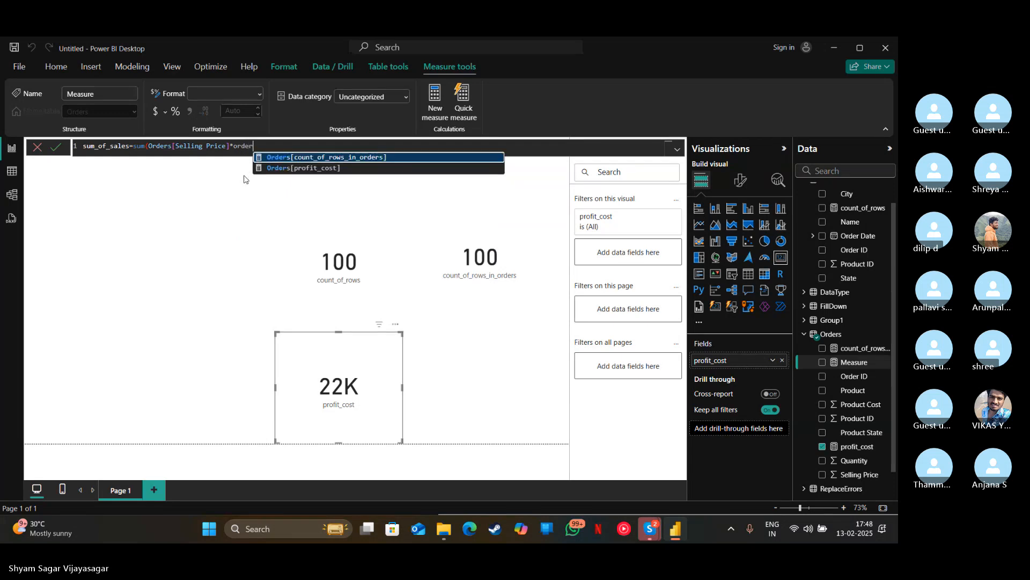
type("s")
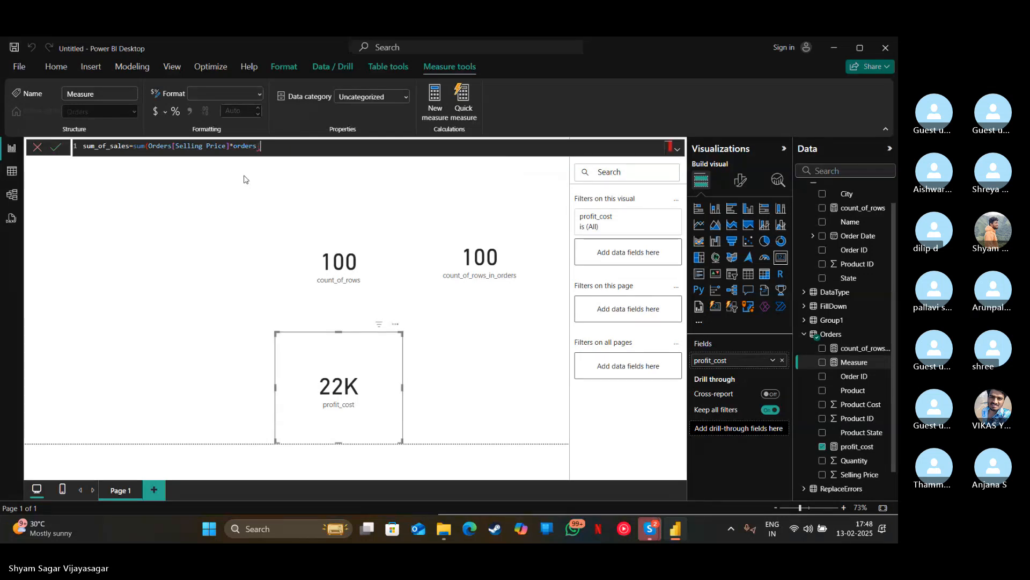
key("BackSpace")
type("[")
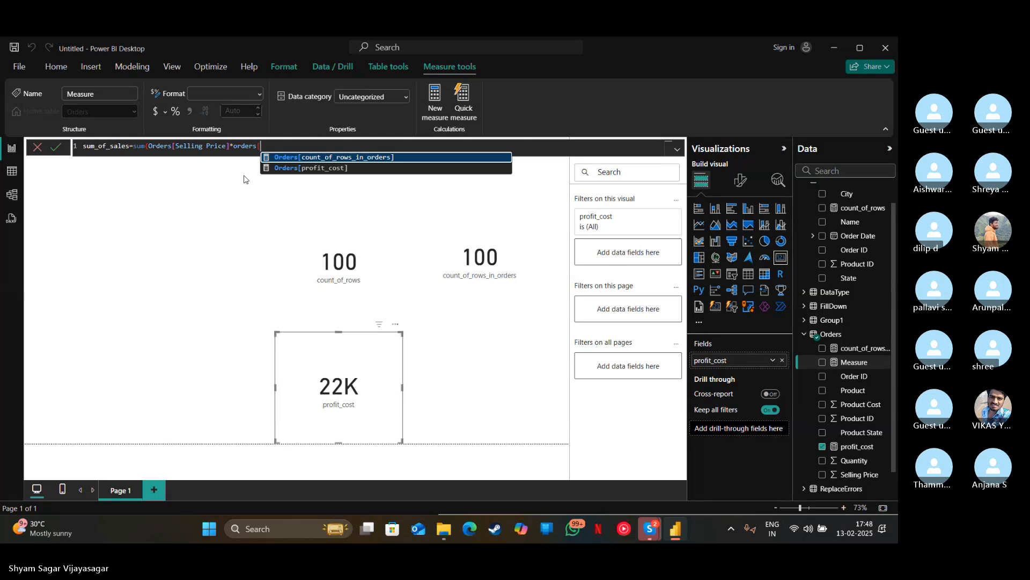
left_click(450, 513)
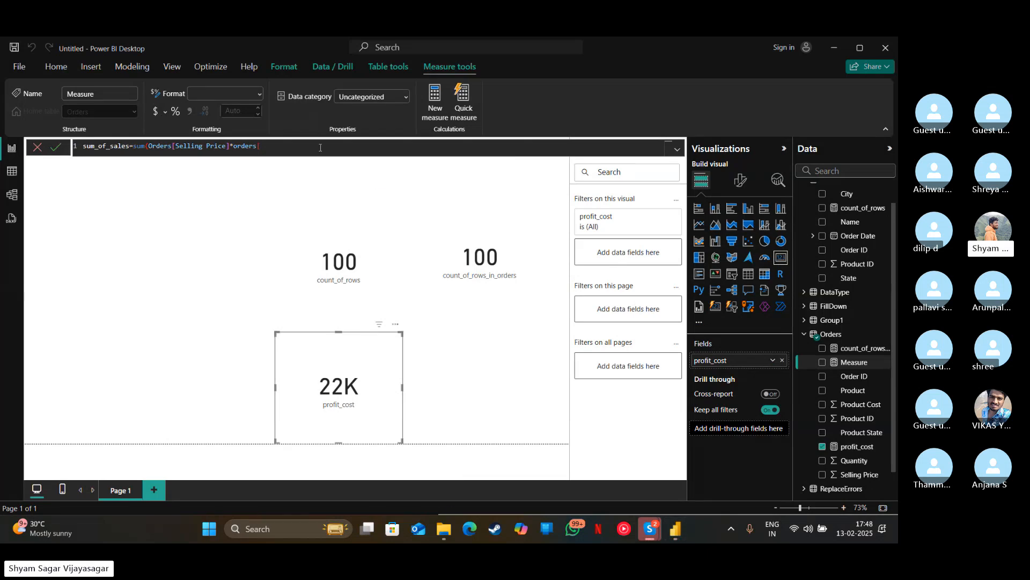
left_click(320, 147)
type("Q")
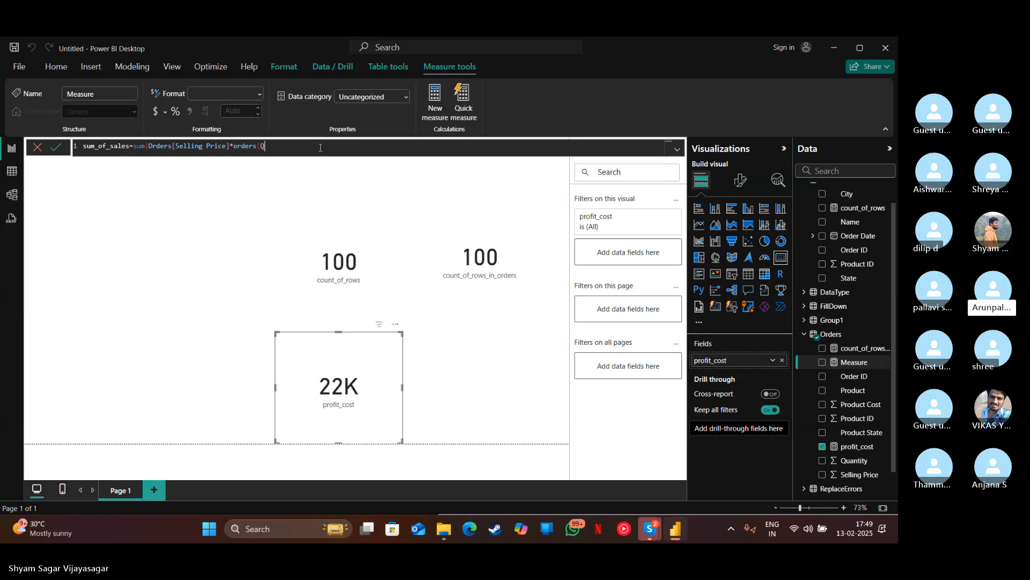
type("uan")
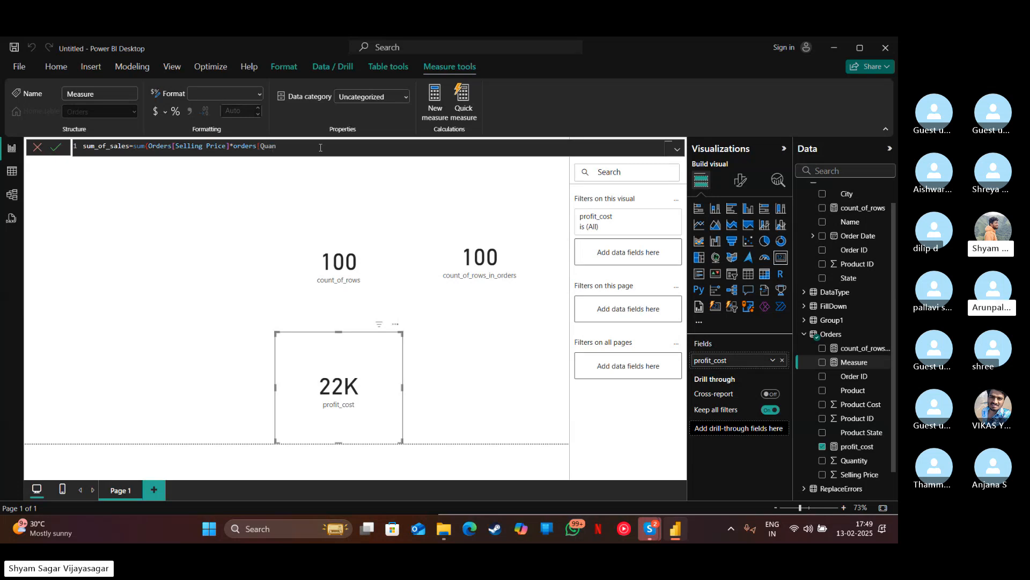
key("BackSpace")
key("BackSpace")
key("BackSpace")
key("BackSpace")
key("BackSpace")
key("BackSpace")
key("BackSpace")
key("BackSpace")
key("BackSpace")
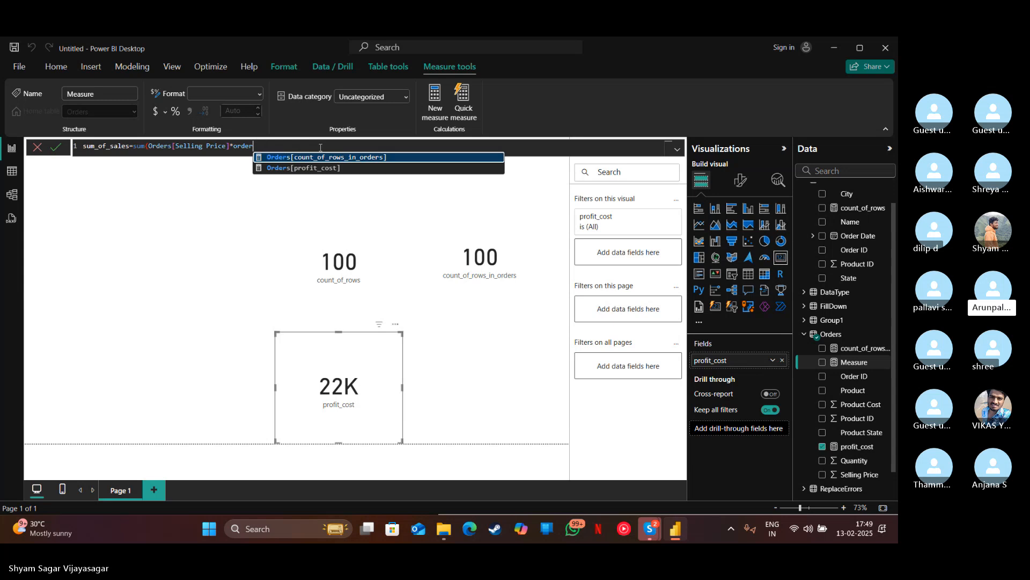
key("BackSpace")
key("BackSpace")
key("BackSpace")
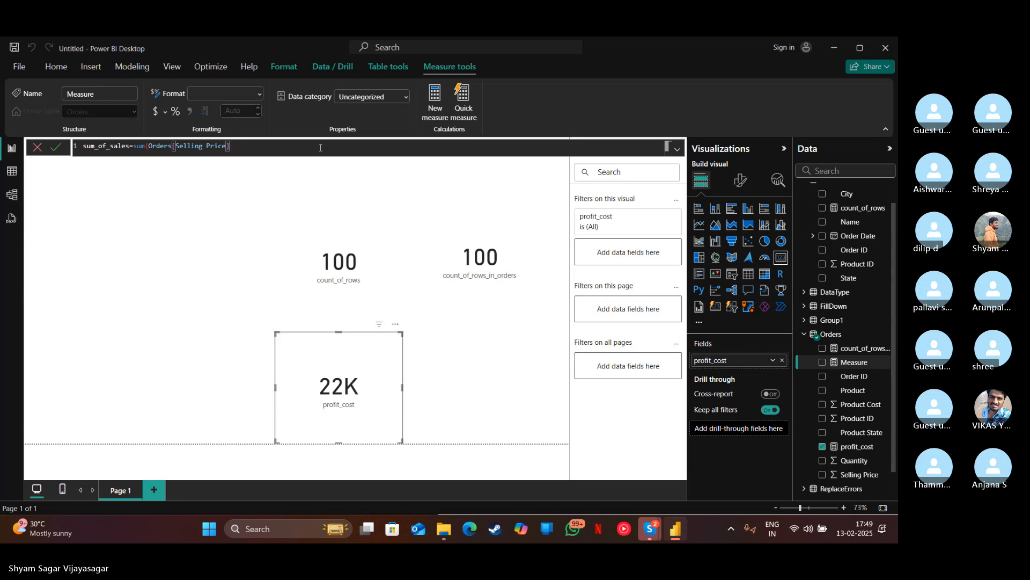
Complete sum_of_sales as the SUM of Orders[Selling Price] multiplied by the SUM of Orders[Quantity], and display it as a card.
type(")")
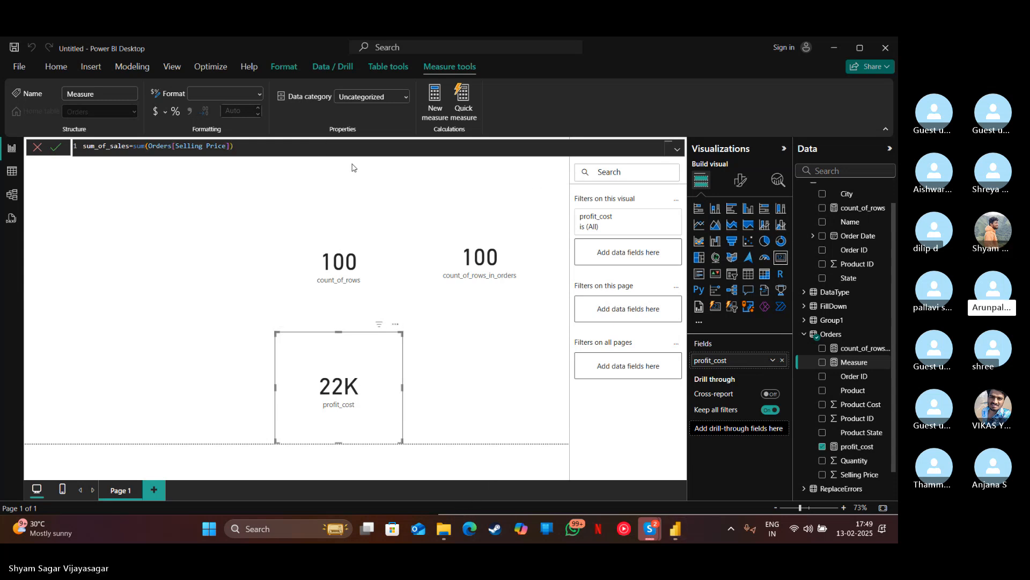
type("*su")
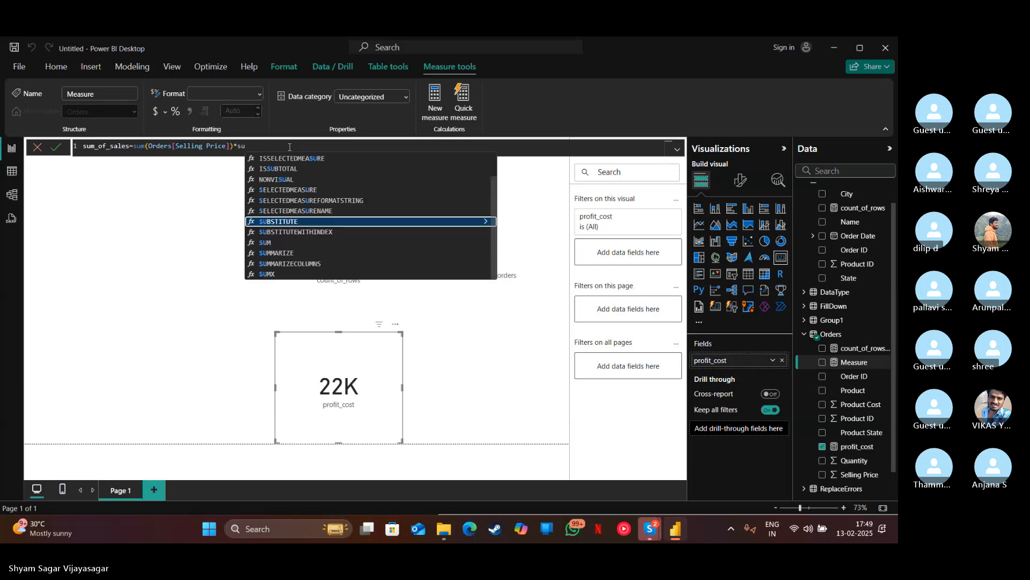
type("m")
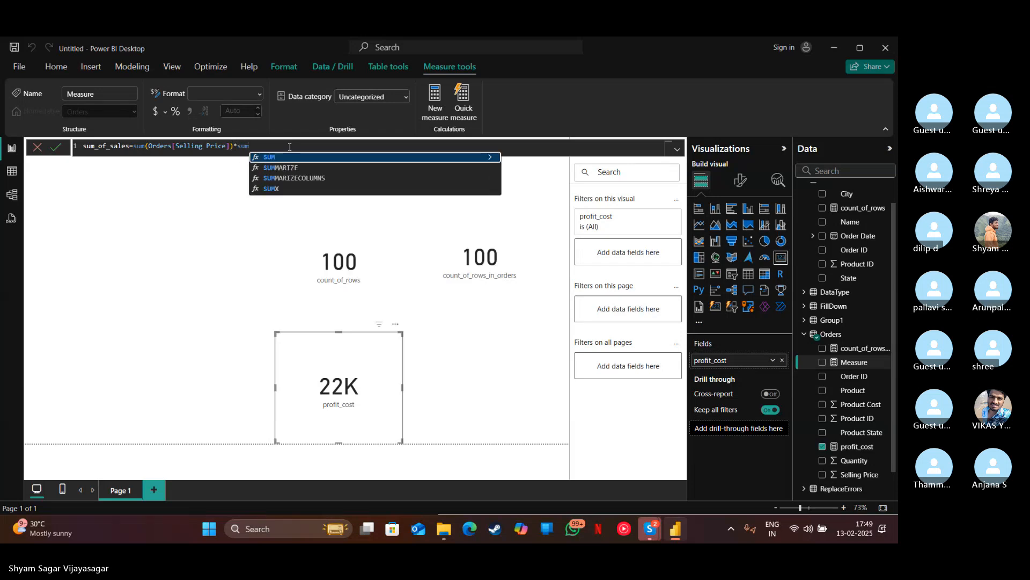
type("(q")
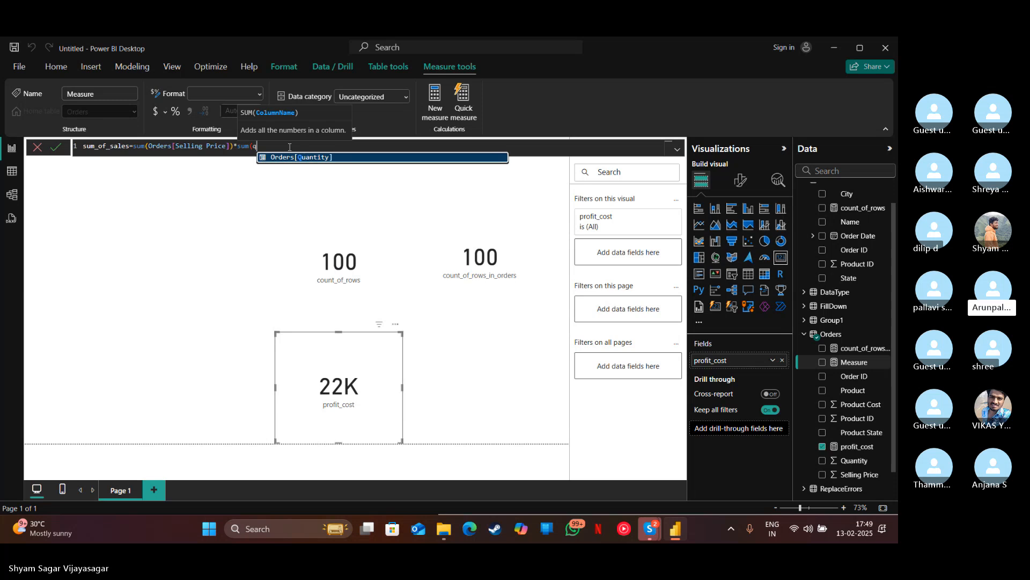
key("Tab")
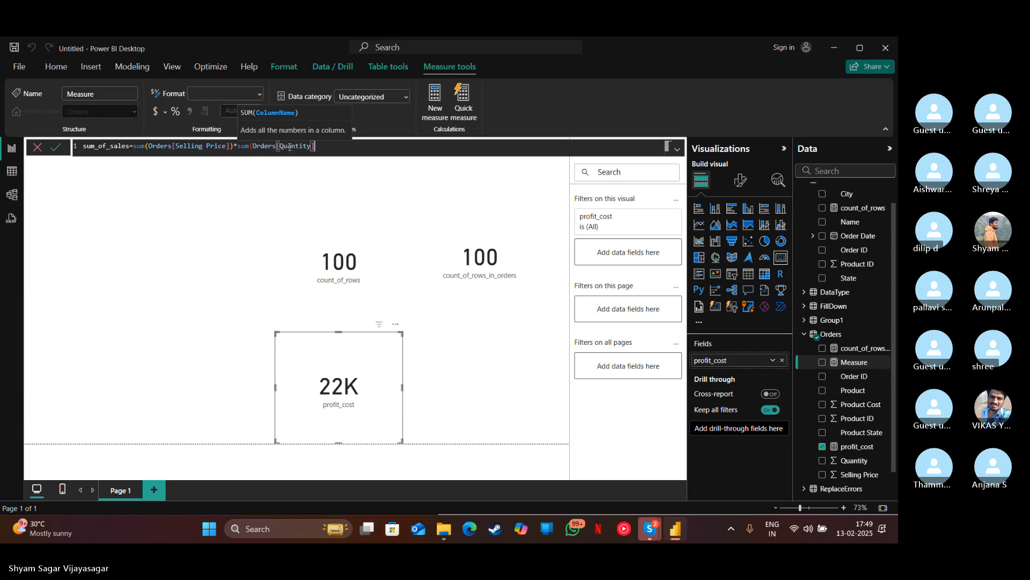
type(")")
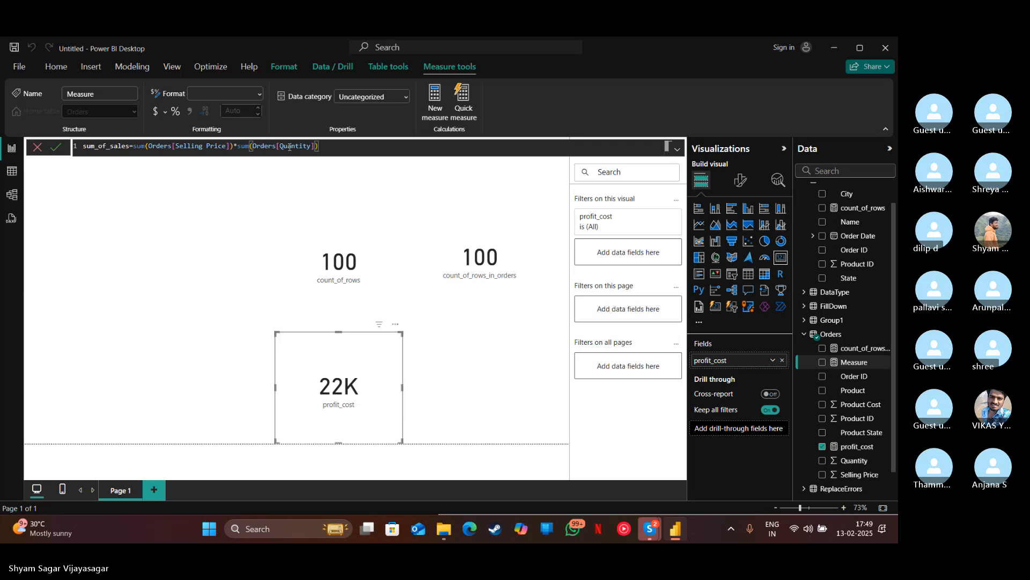
key("Return")
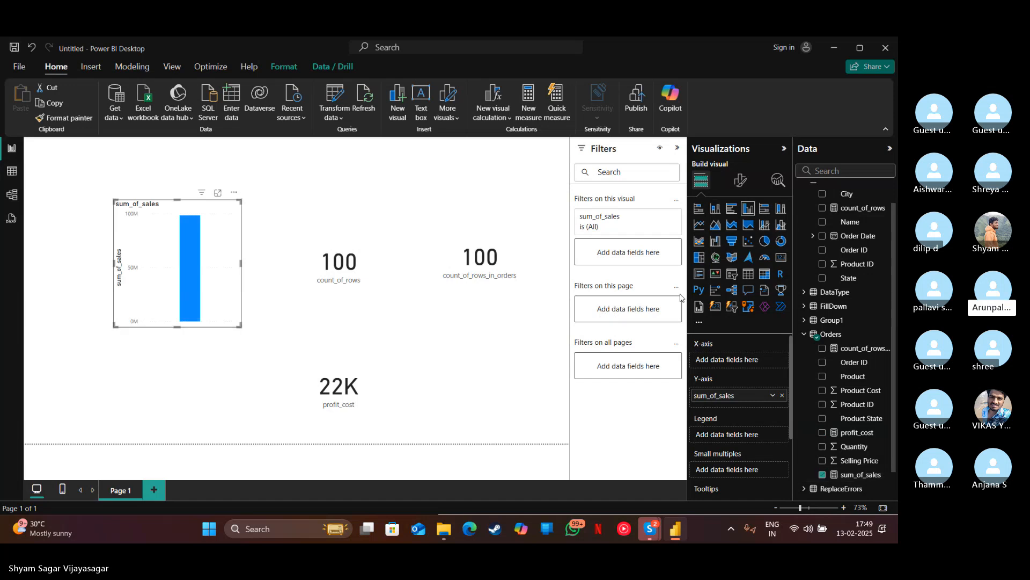
left_click(780, 257)
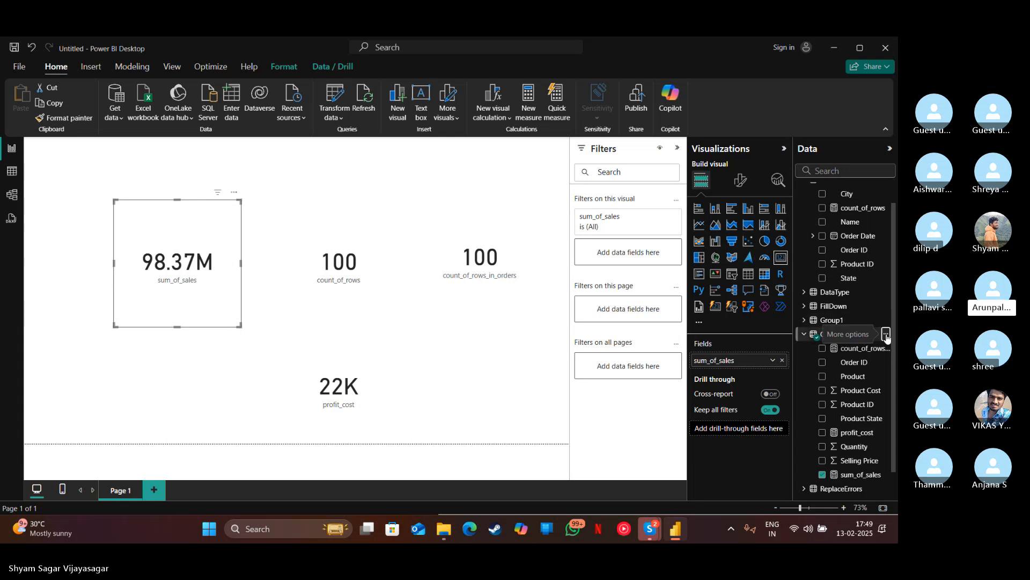
Create a new total_profit measure in the Orders table, starting its formula with the SUM of Orders[Selling Price].
left_click(887, 334)
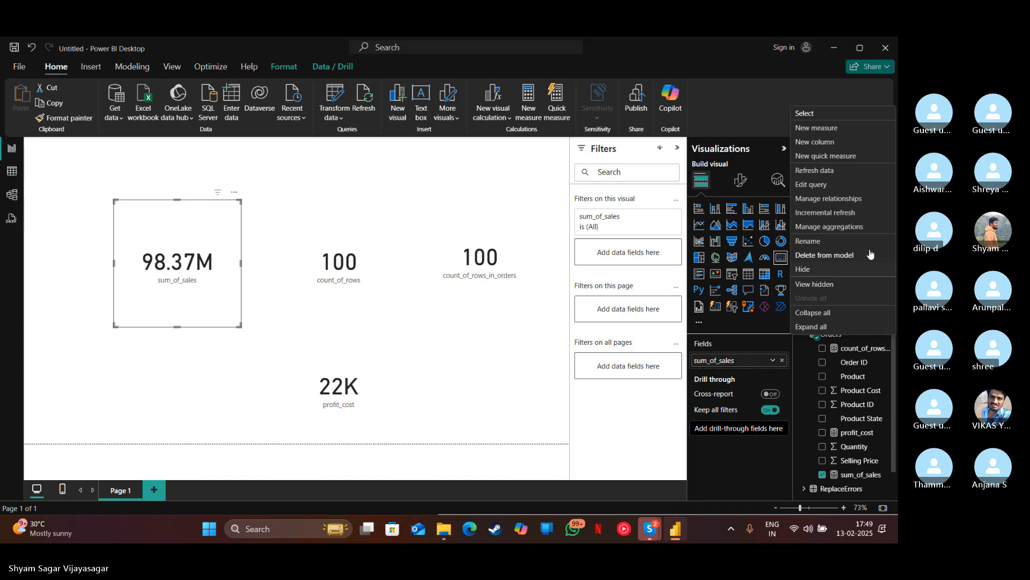
left_click(739, 159)
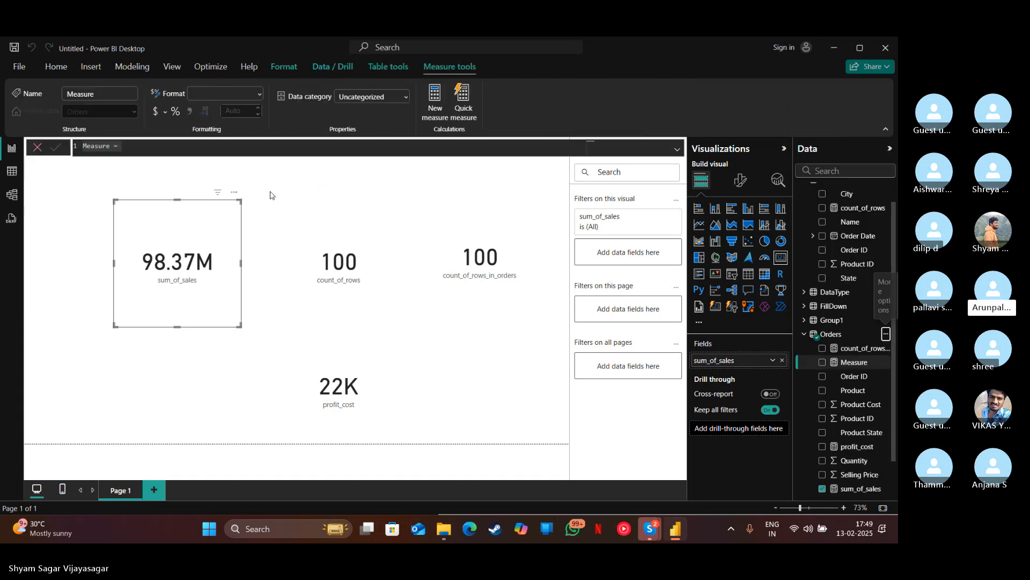
type("tot")
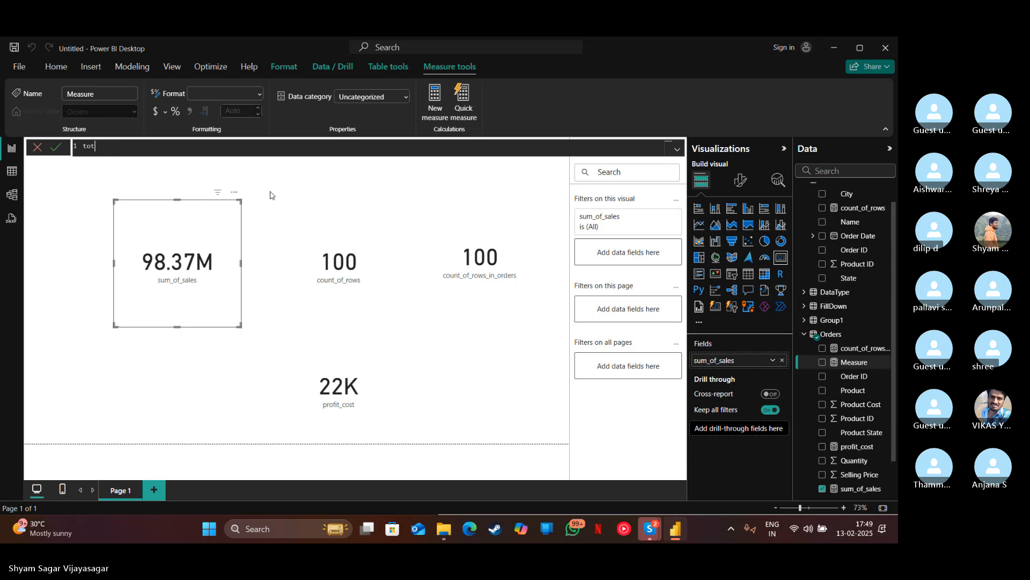
type("al_profit=s")
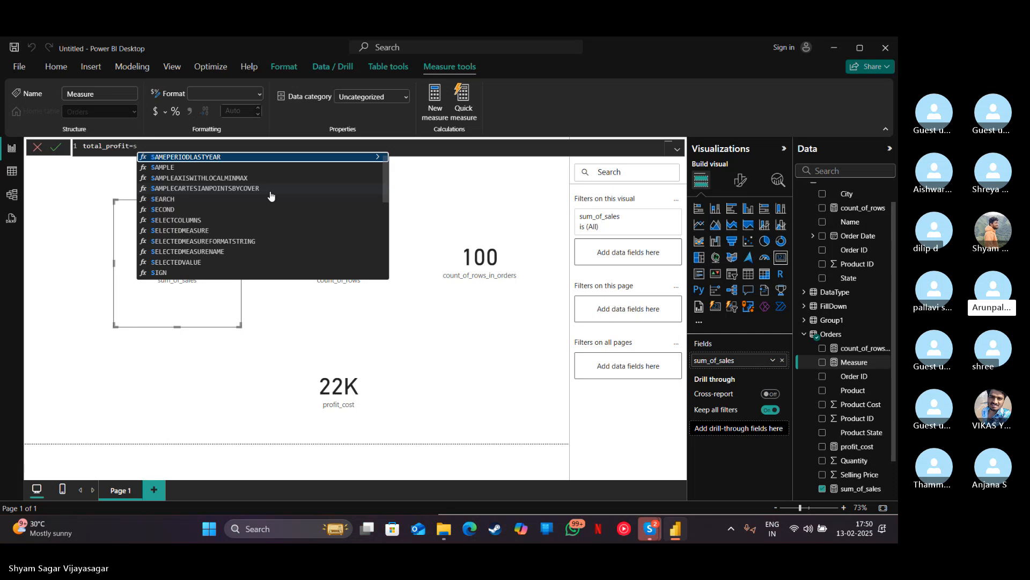
type("u")
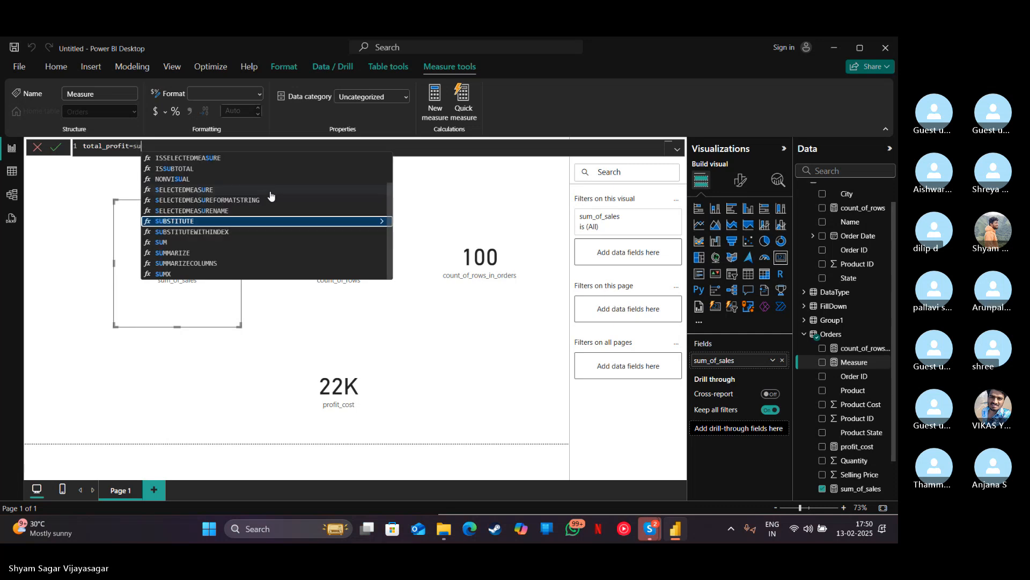
type("m(")
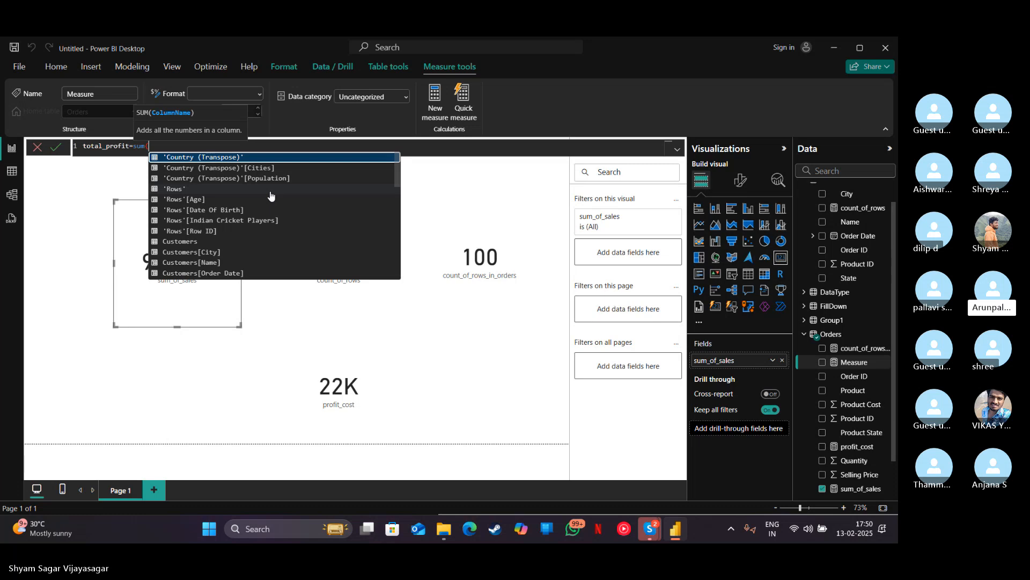
type("ord")
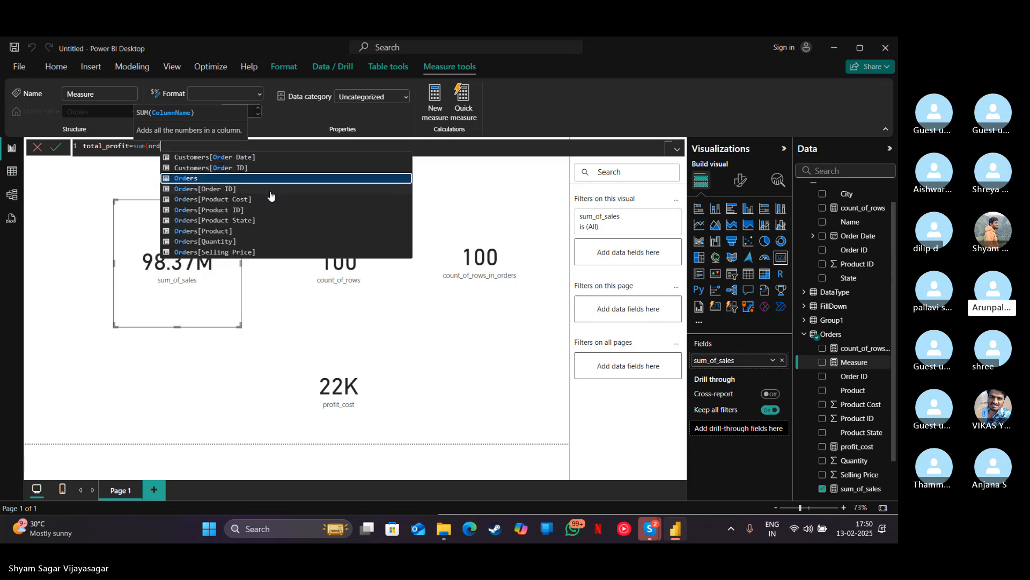
type("er")
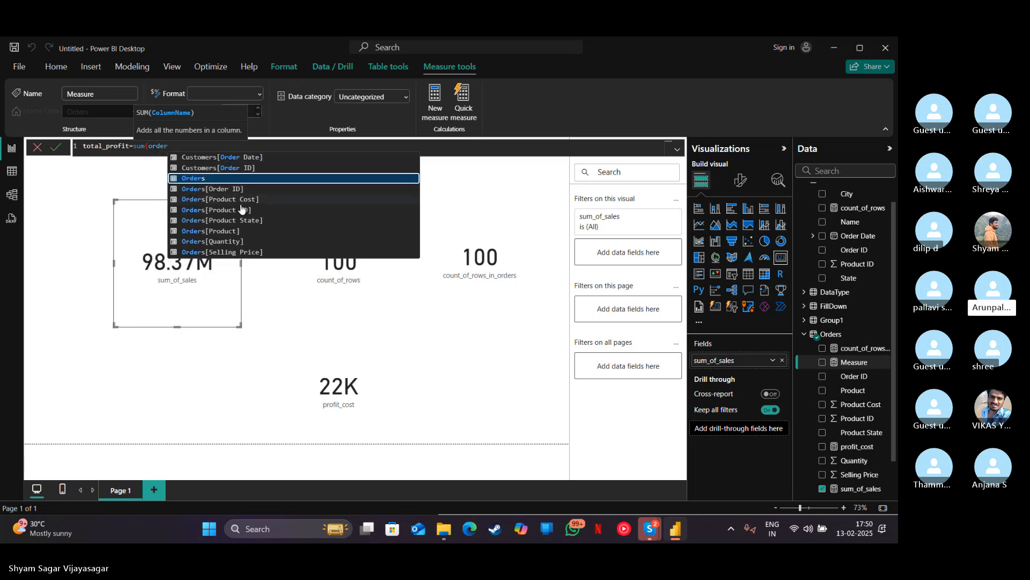
left_click(216, 251)
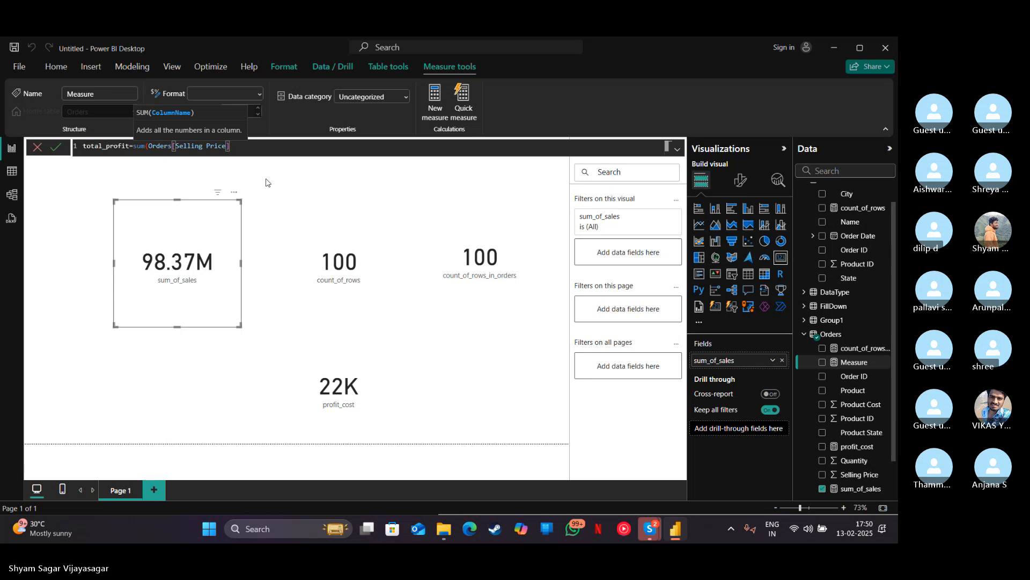
type("-")
key("BackSpace")
type(")")
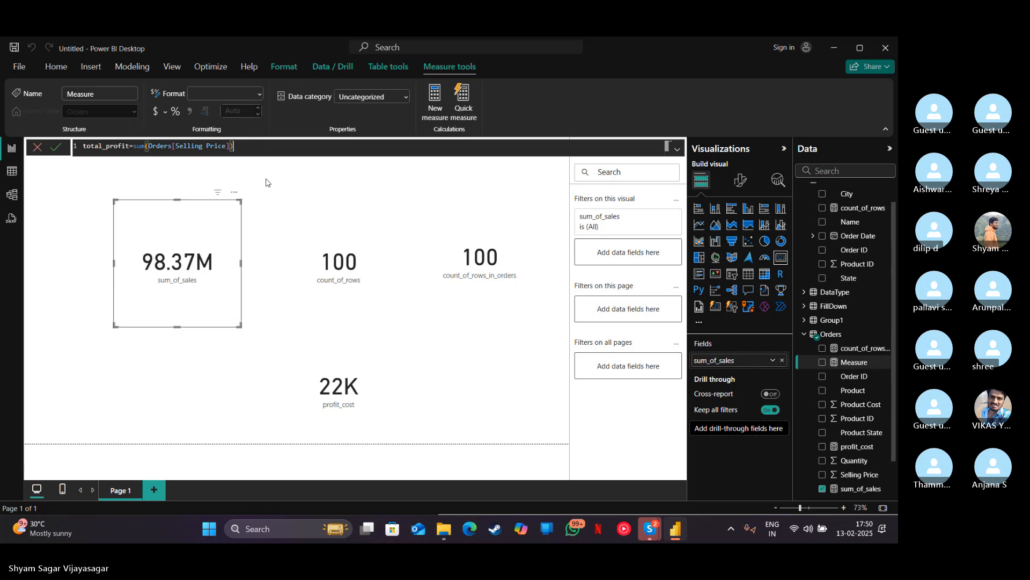
Subtract the SUM of Orders[Product Cost] from the selling price sum in the total_profit formula.
type("-s")
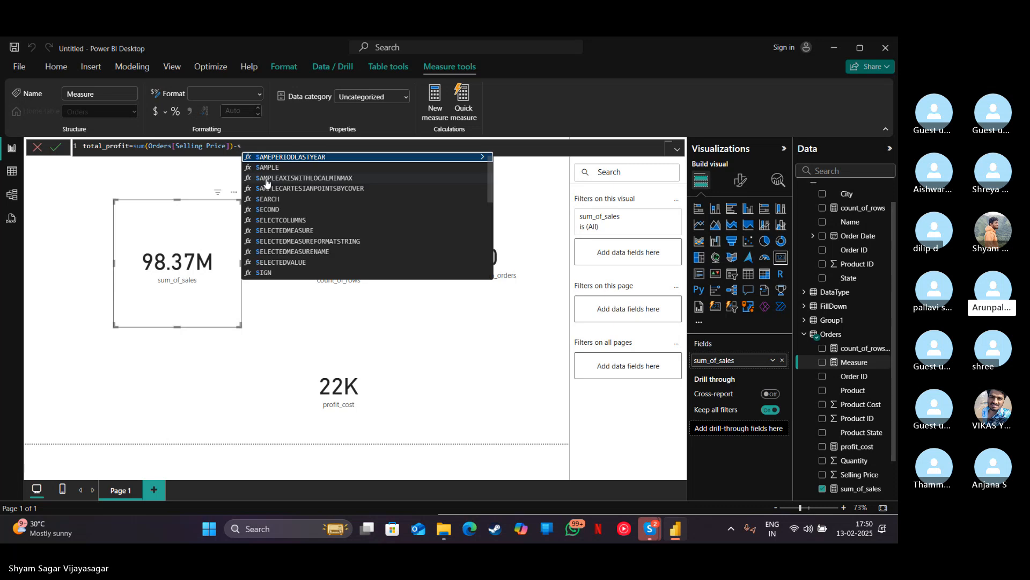
type("um")
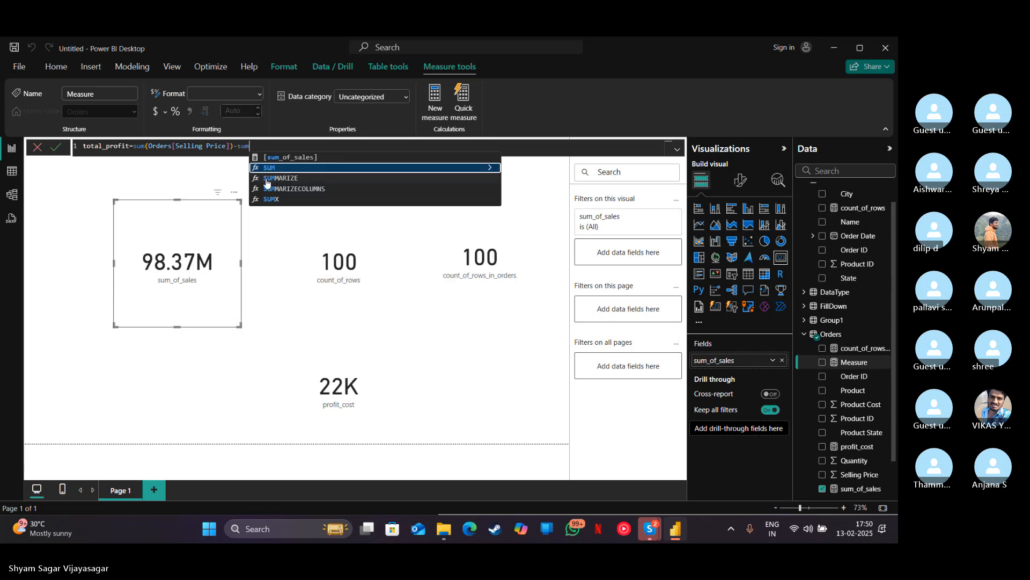
type("(")
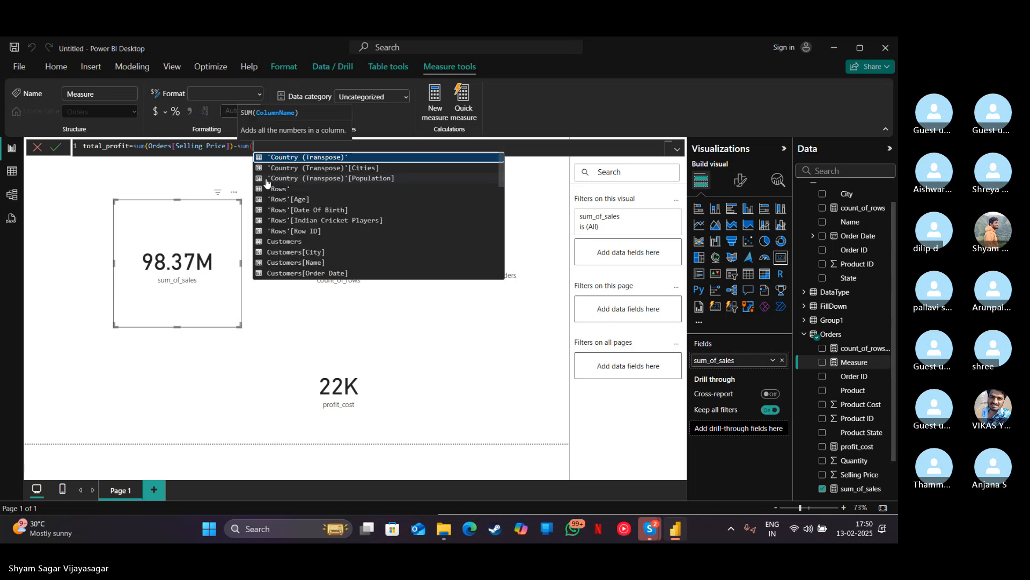
type("o")
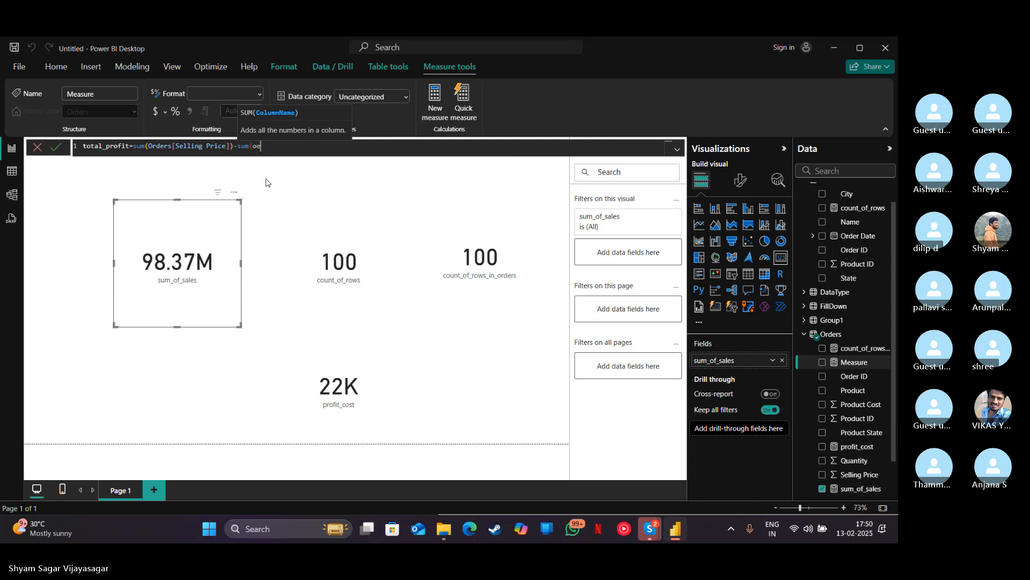
type("rders")
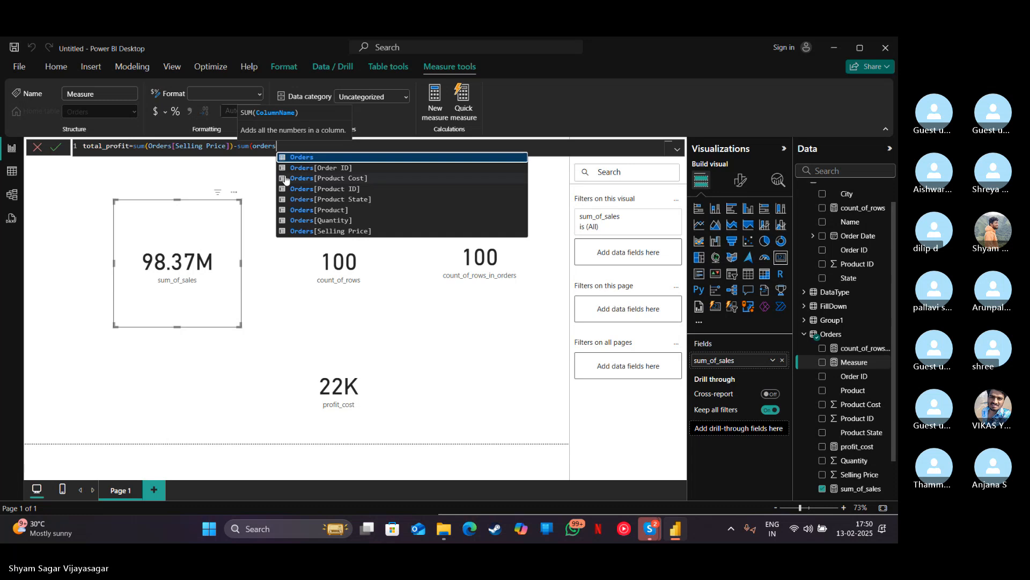
left_click(317, 179)
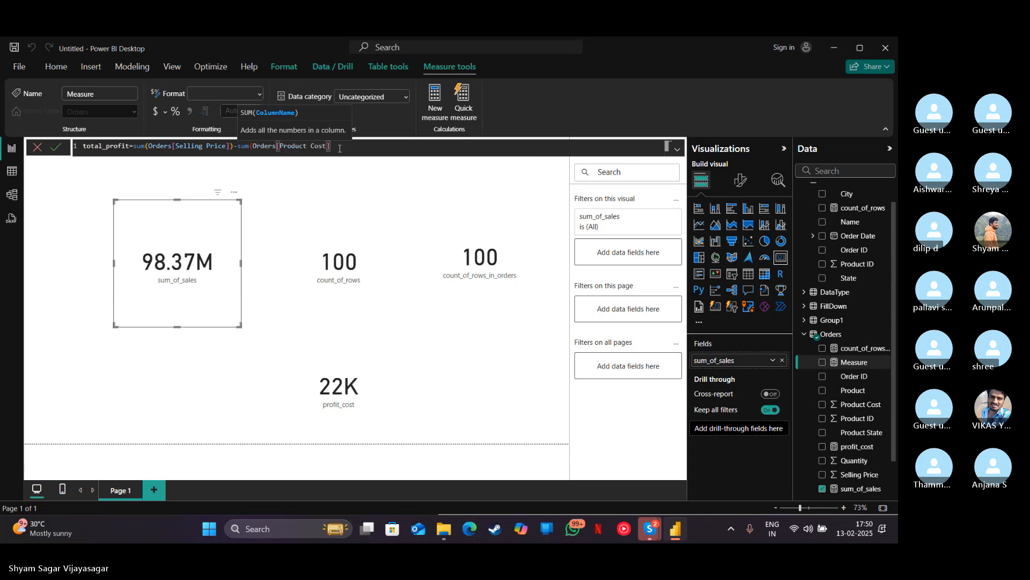
type(")")
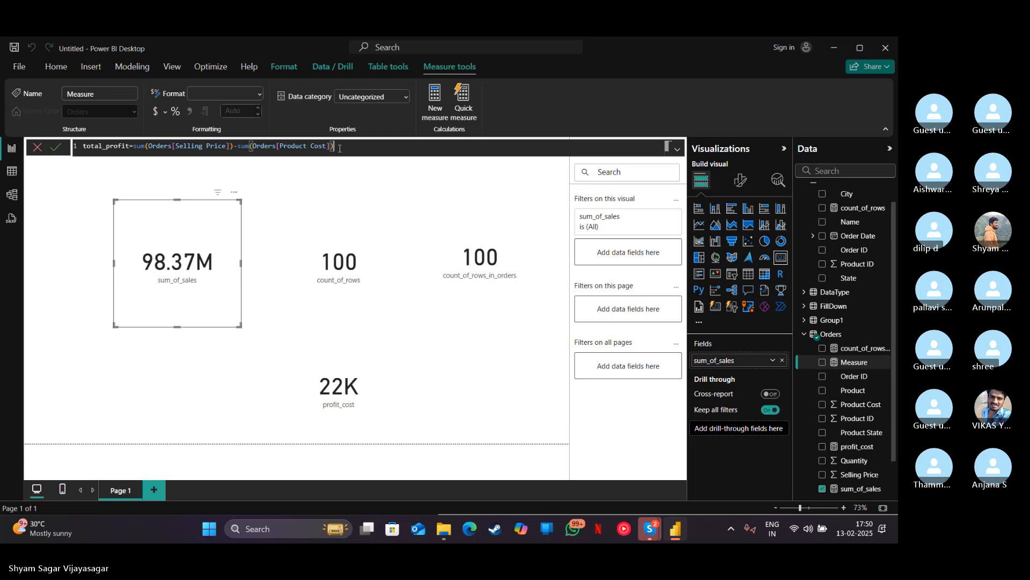
Try to enclose the whole selling price minus product cost difference in square brackets.
type(")")
key("BackSpace")
type(")")
key("Left")
key("Left")
key("Left")
key("Left")
key("Left")
key("Left")
key("Left")
key("Left")
key("Left")
key("Left")
key("Left")
key("Left")
key("Left")
key("Left")
key("Left")
key("Left")
key("Left")
key("Left")
key("Left")
key("Left")
key("Left")
key("Left")
key("Left")
key("Left")
key("Left")
key("Left")
key("Left")
key("Left")
key("Left")
key("Left")
key("Left")
key("Left")
key("Left")
key("Left")
key("Left")
key("Left")
key("Left")
key("Left")
key("Left")
key("Left")
key("Right")
type("(")
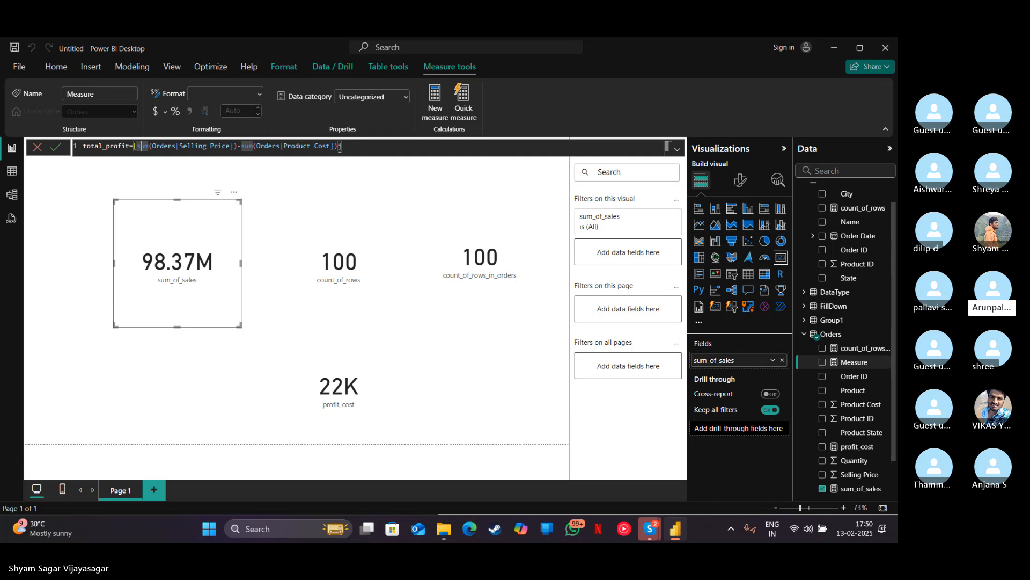
Multiply the bracketed difference by the SUM of Orders[Quantity] and submit the total_profit formula.
key("End")
type("*")
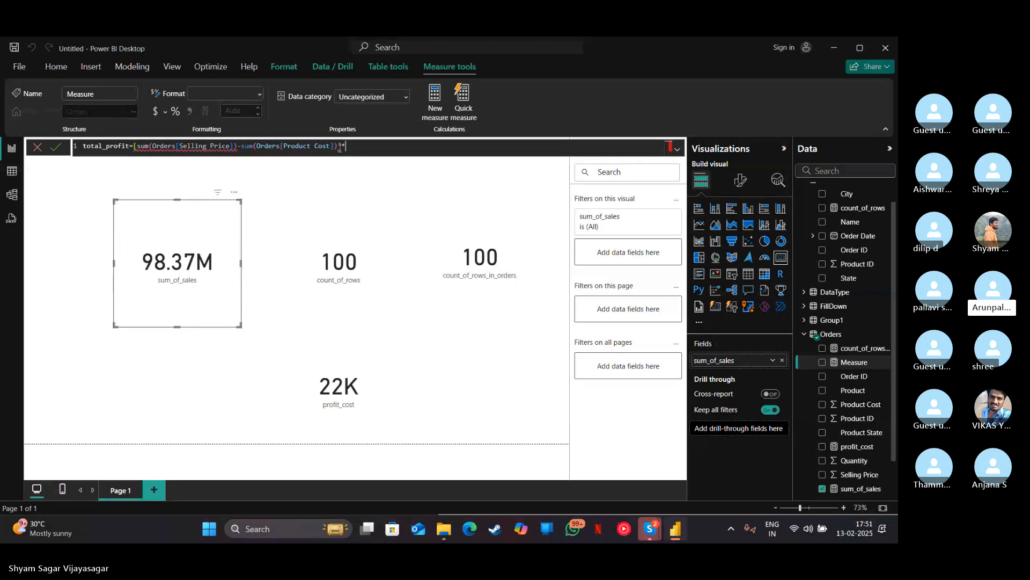
type("sum")
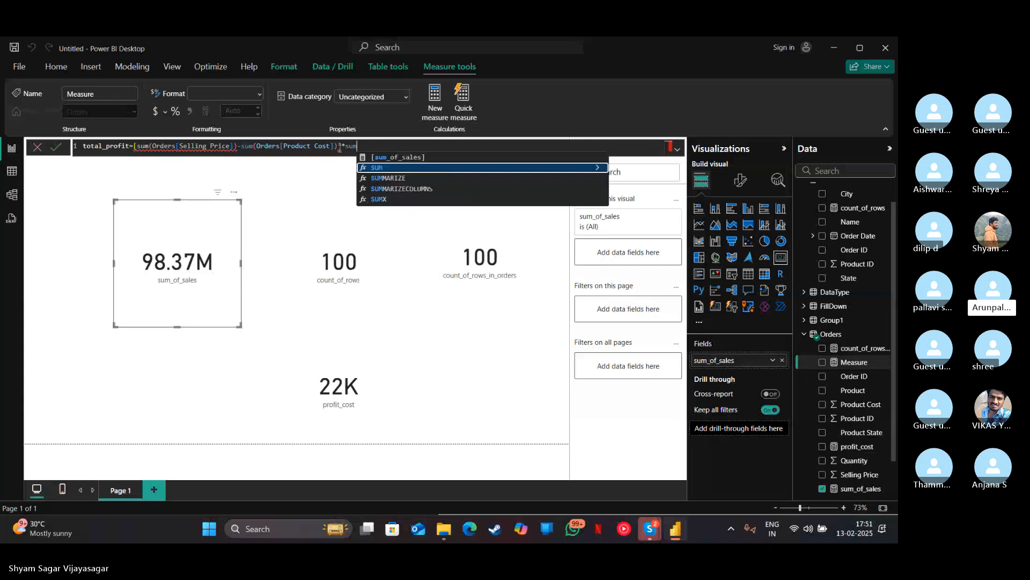
type("or")
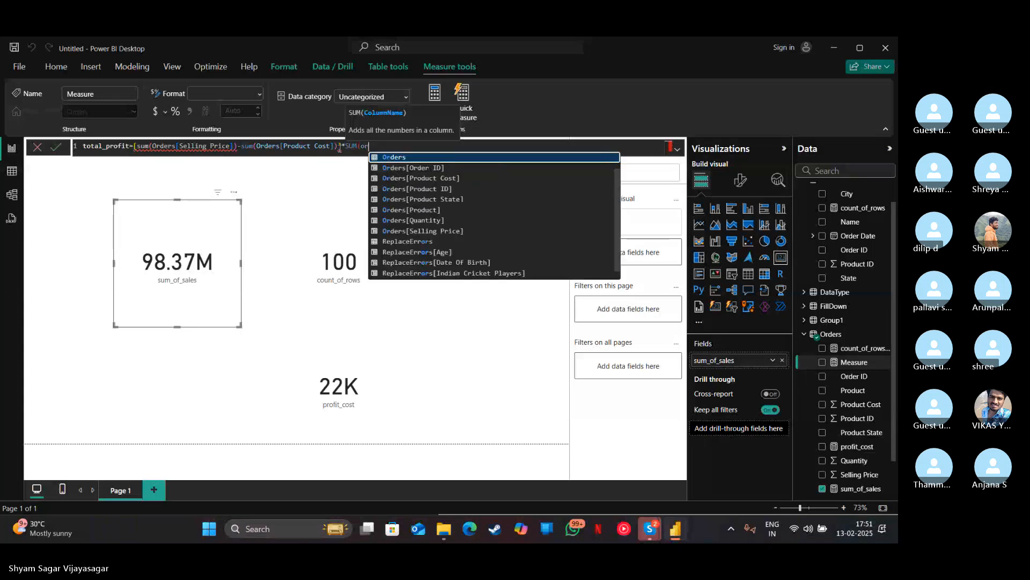
key("Down")
key("Down")
key("Down")
key("Down")
key("Down")
key("Down")
key("Tab")
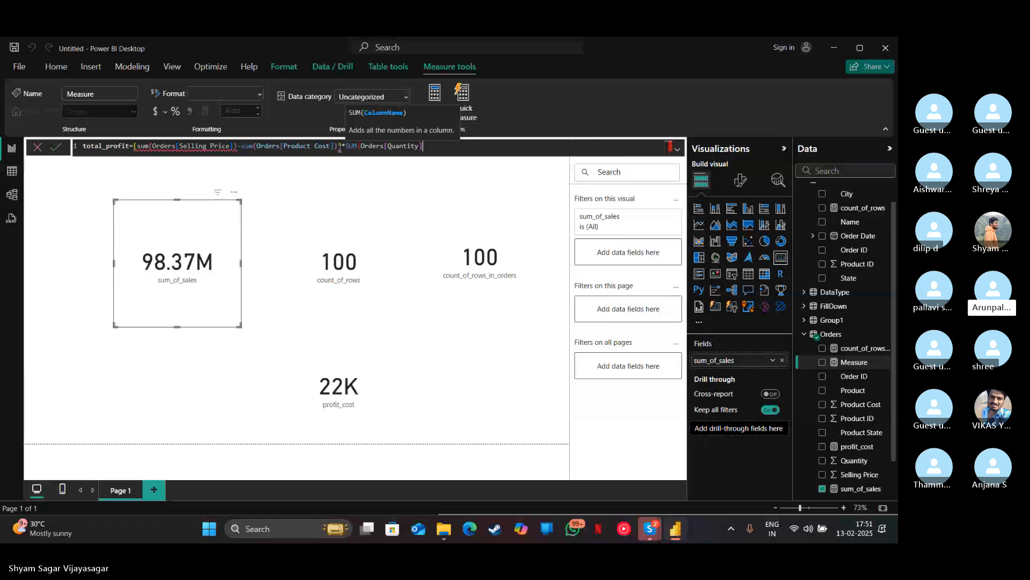
key("Return")
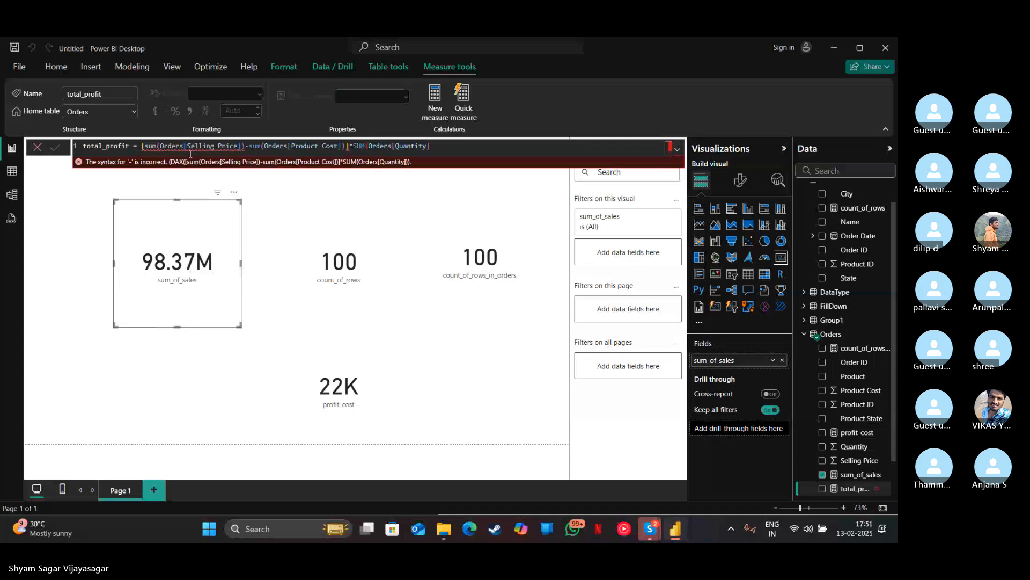
Replace the square brackets around the price and cost difference with parentheses in the total_profit formula.
left_click(167, 163)
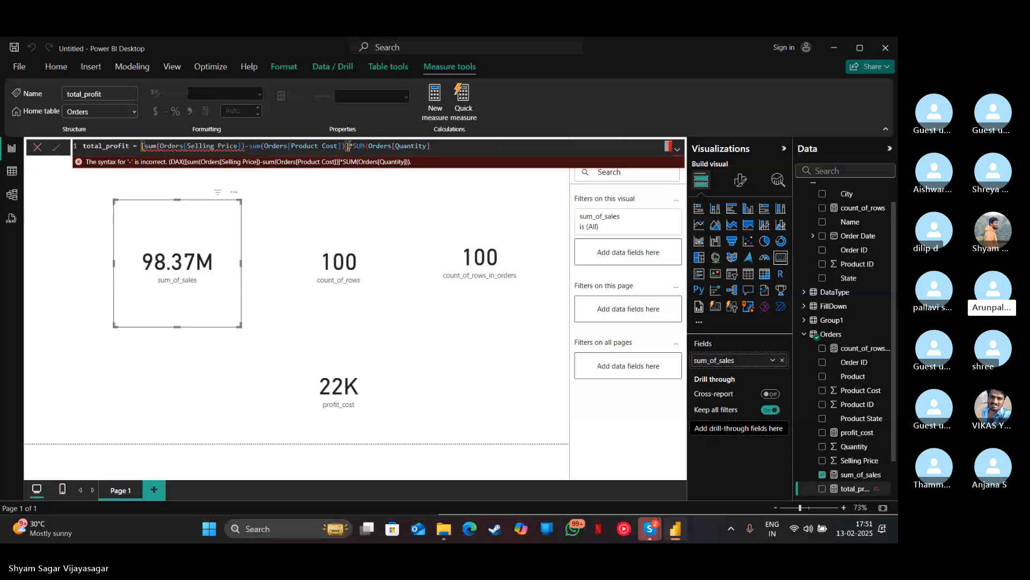
key("BackSpace")
left_click(142, 146)
key("BackSpace")
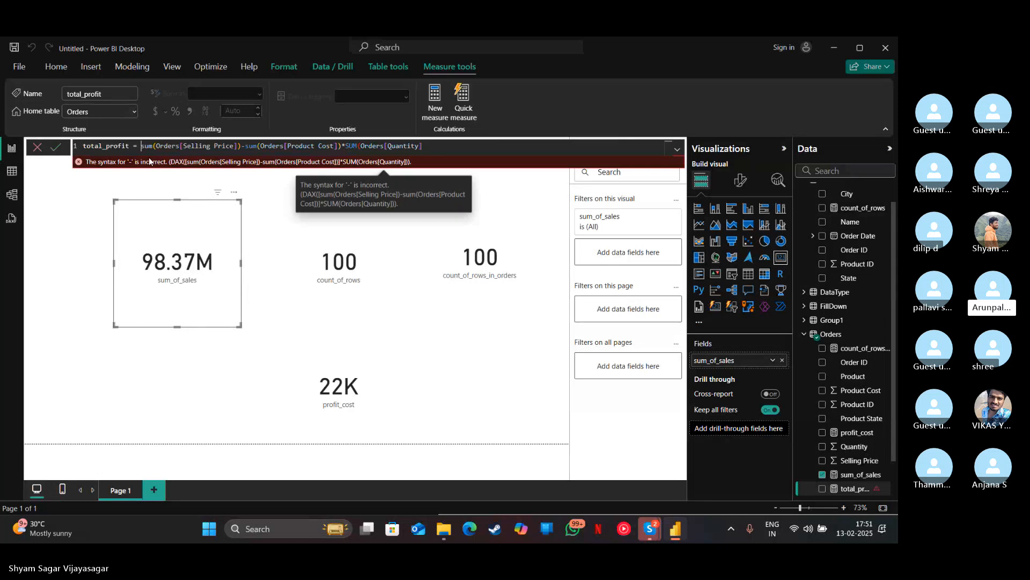
type("(")
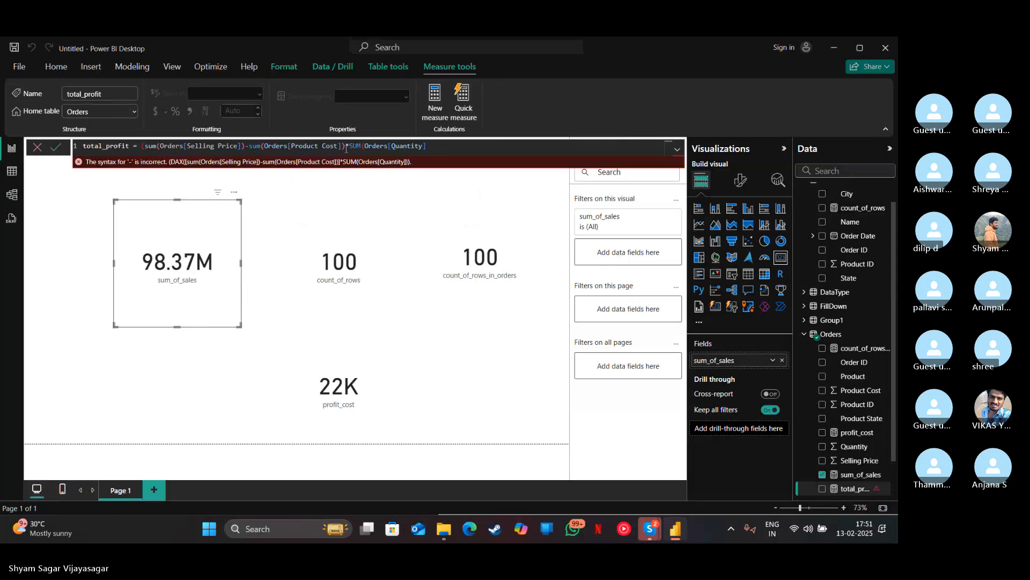
left_click(346, 146)
type(")")
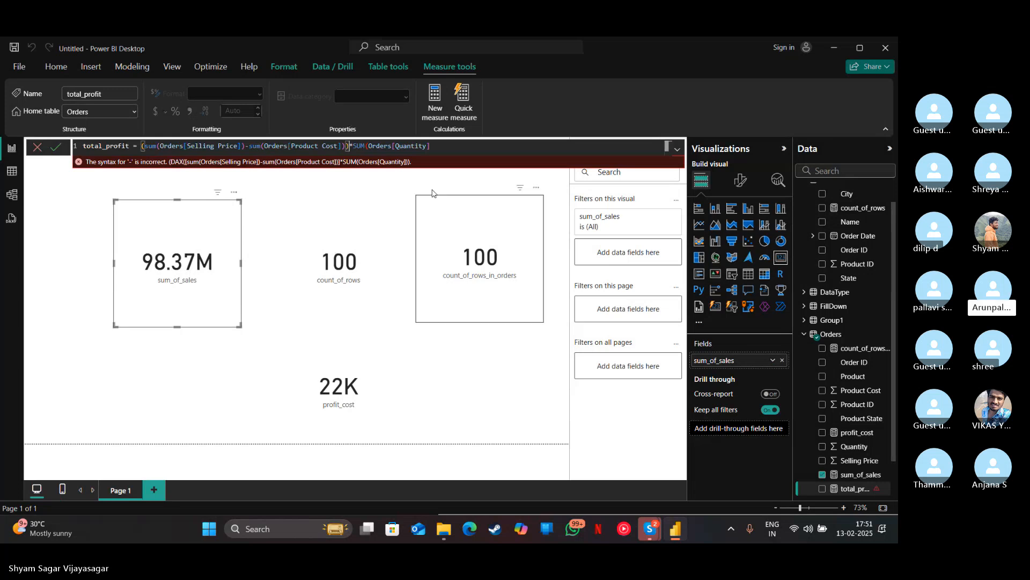
Close the SUM of Orders[Quantity], commit total_profit, and display it as a card below the sum_of_sales card.
left_click(459, 147)
type(")")
key("Return")
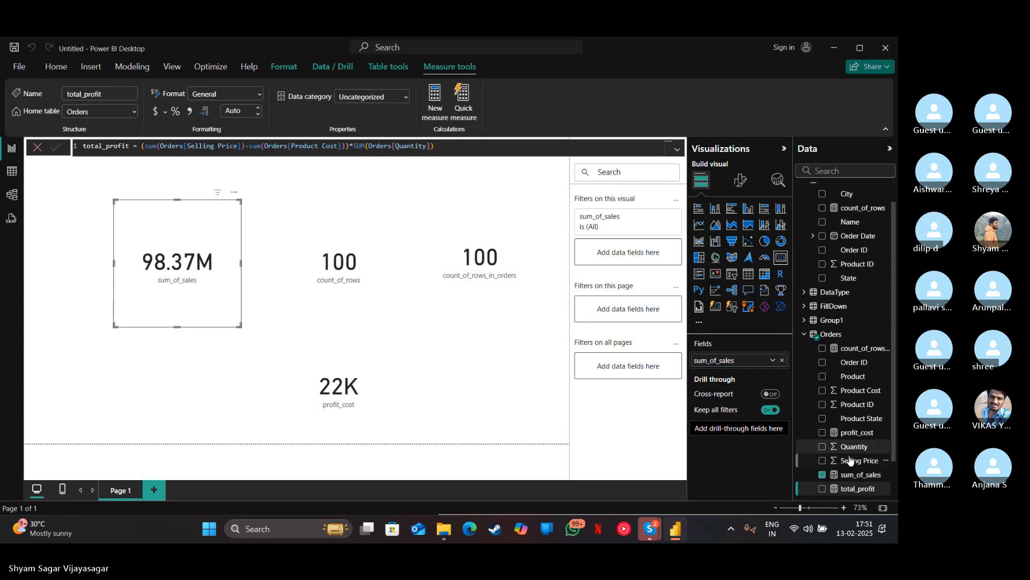
left_click_drag(863, 494, 175, 388)
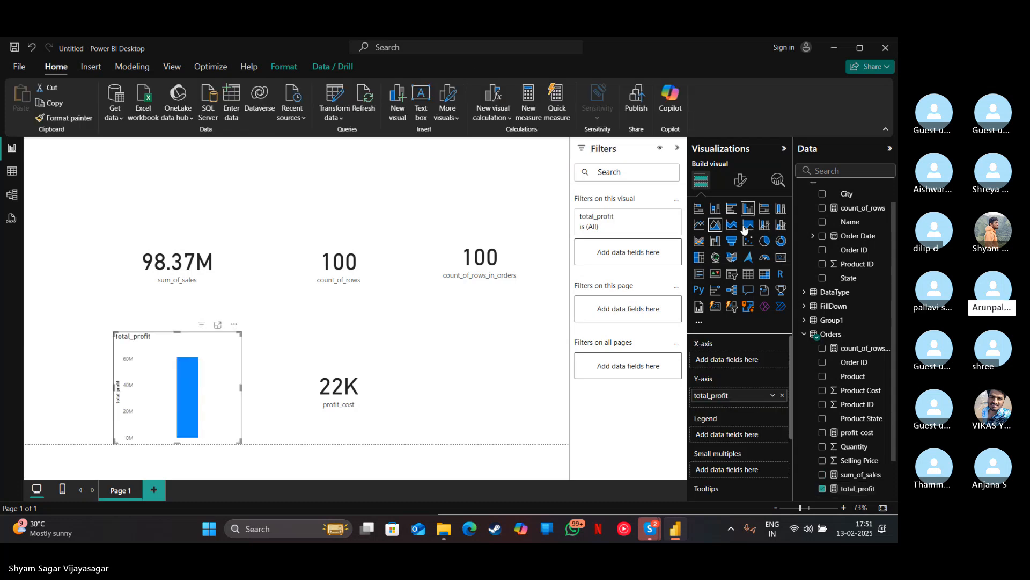
left_click(782, 259)
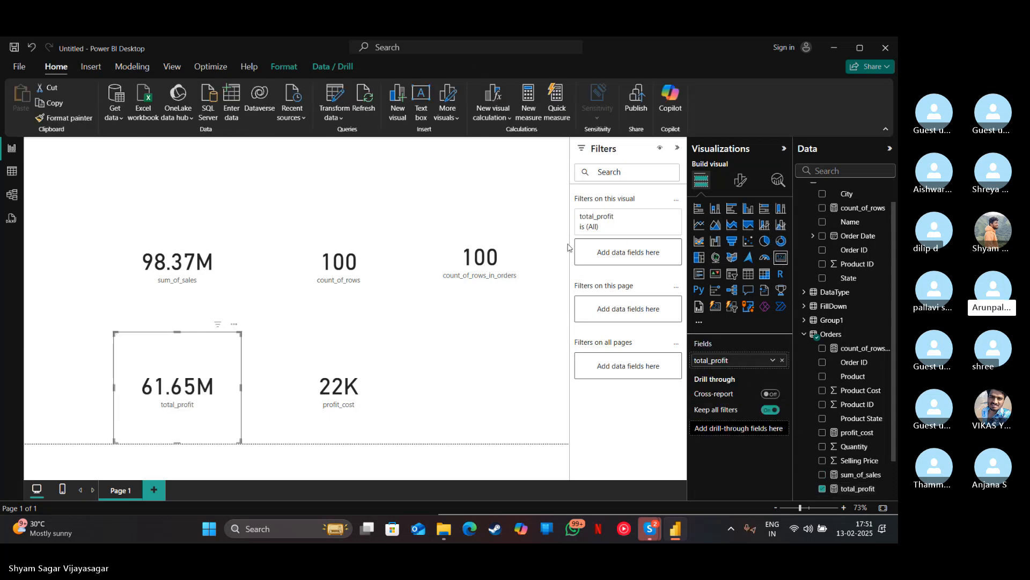